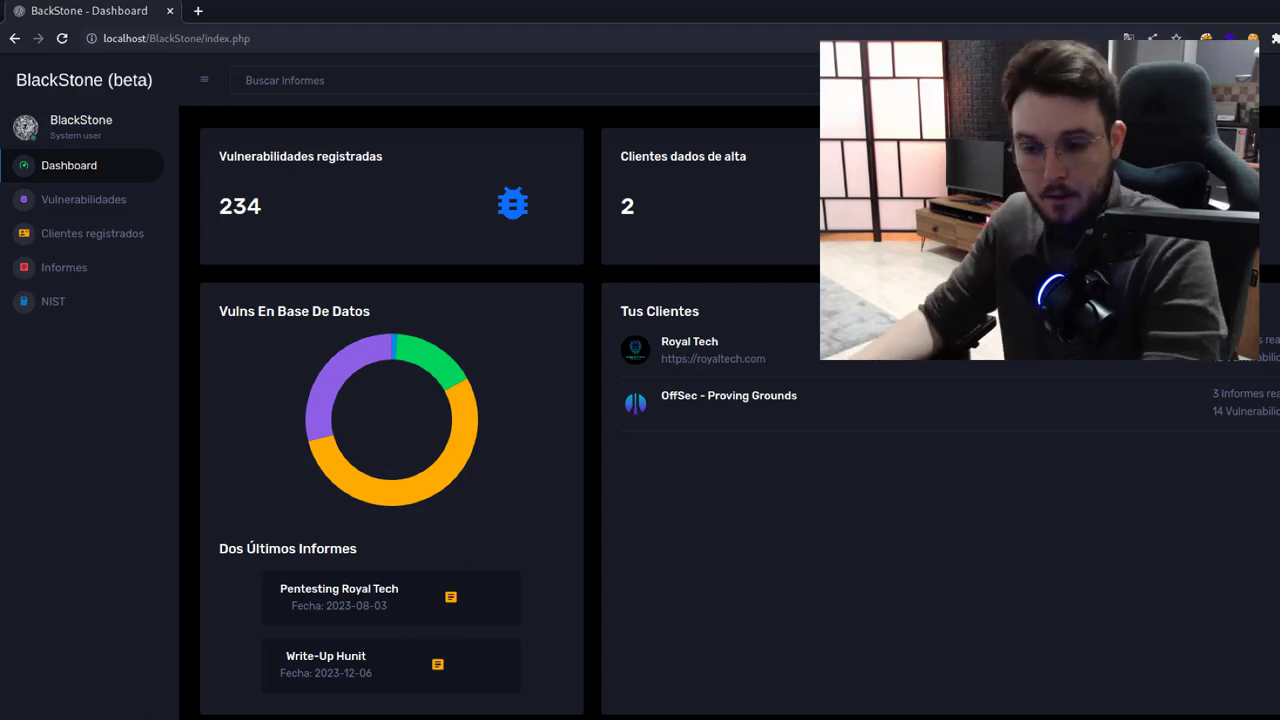
- Start a new client record and enter INE as the client name
{"action": "left_click", "coordinate": [146, 235]}
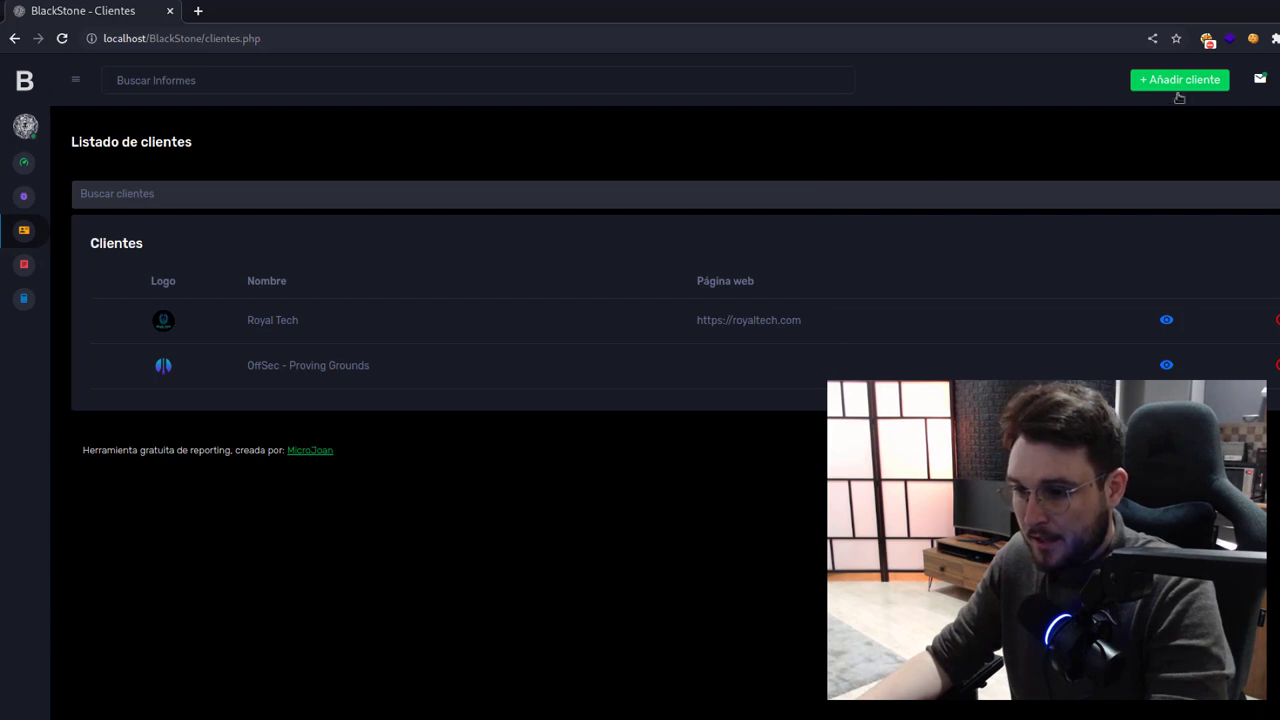
{"action": "left_click", "coordinate": [1190, 82]}
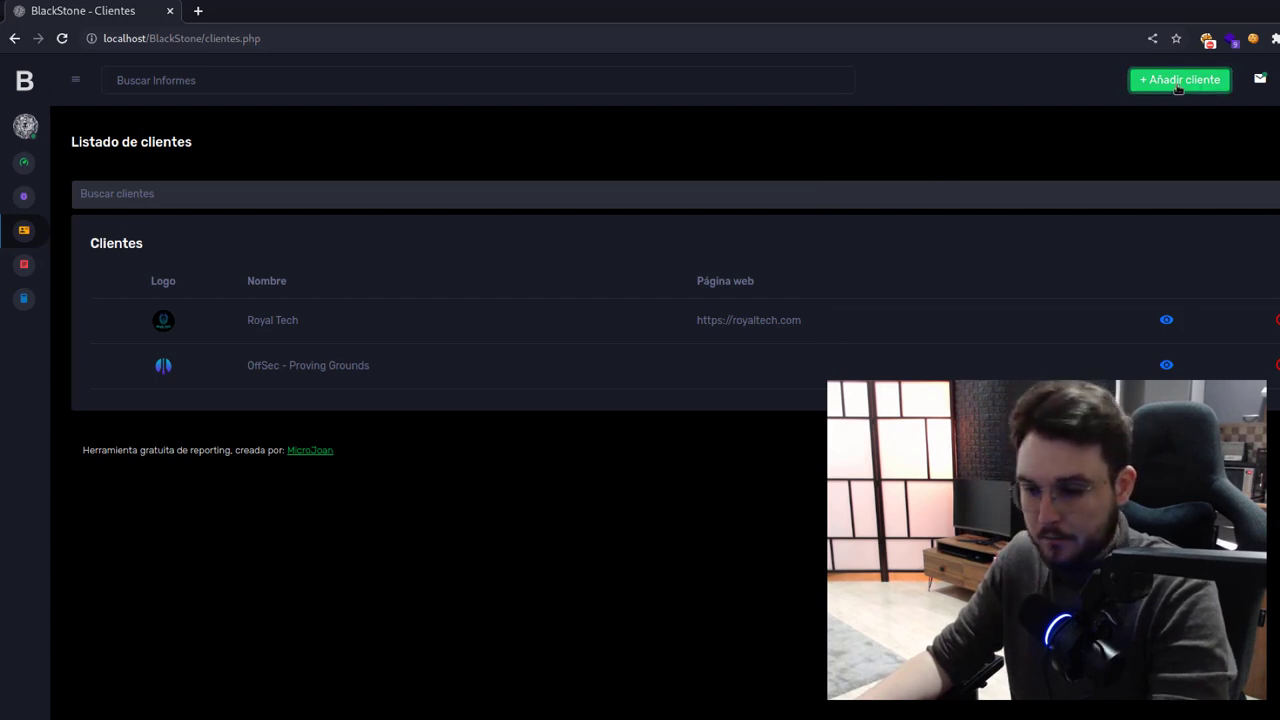
{"action": "left_click", "coordinate": [312, 221]}
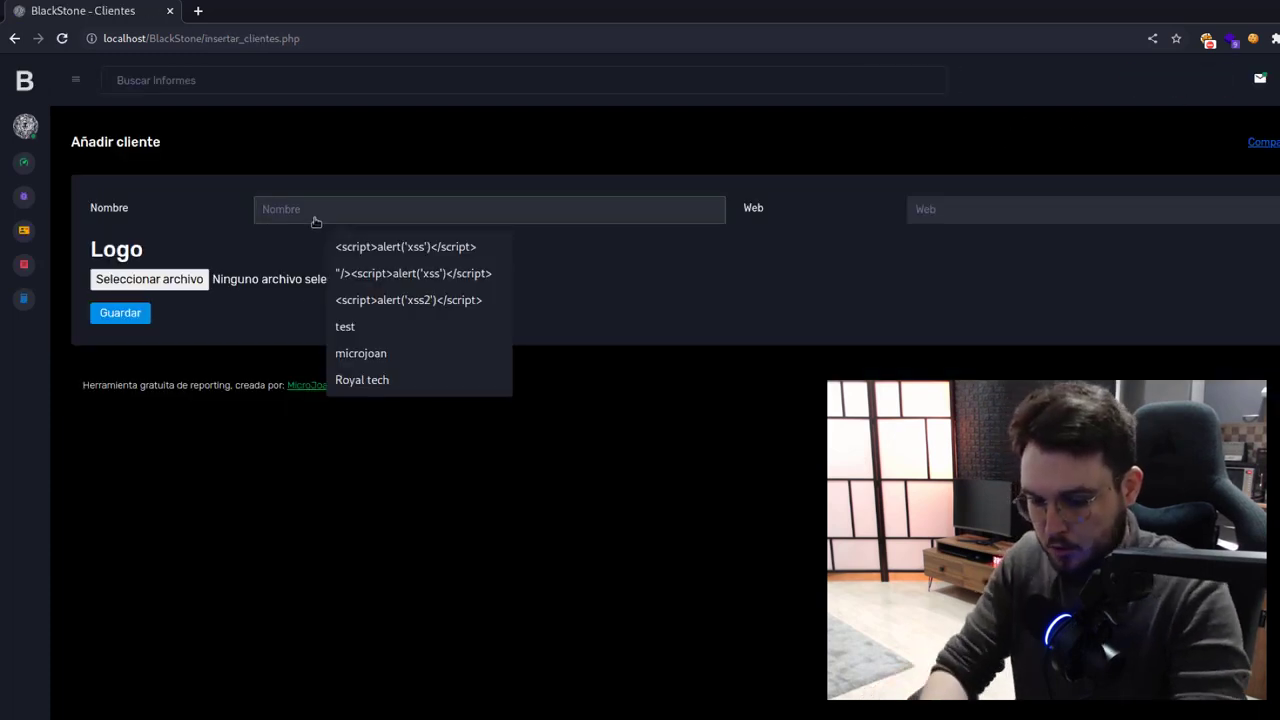
{"action": "type", "text": "INE"}
{"action": "key", "text": "Tab"}
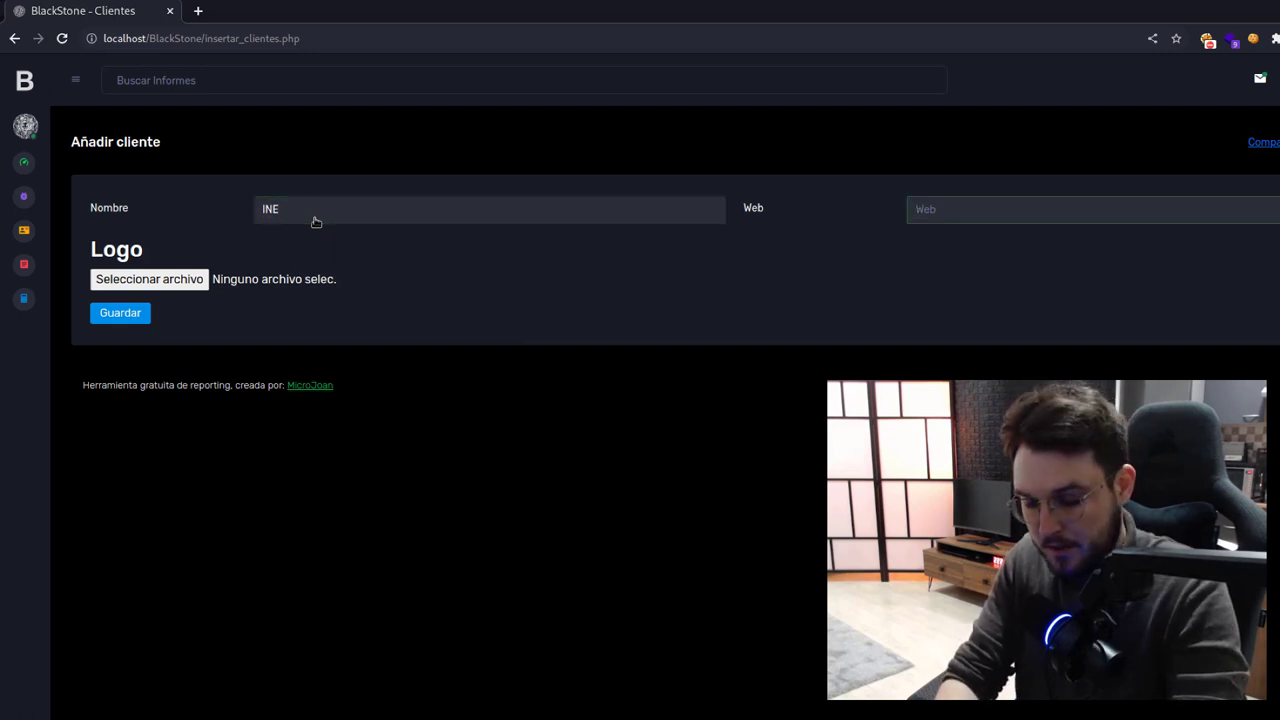
{"action": "type", "text": "h"}
{"action": "key", "text": "BackSpace"}
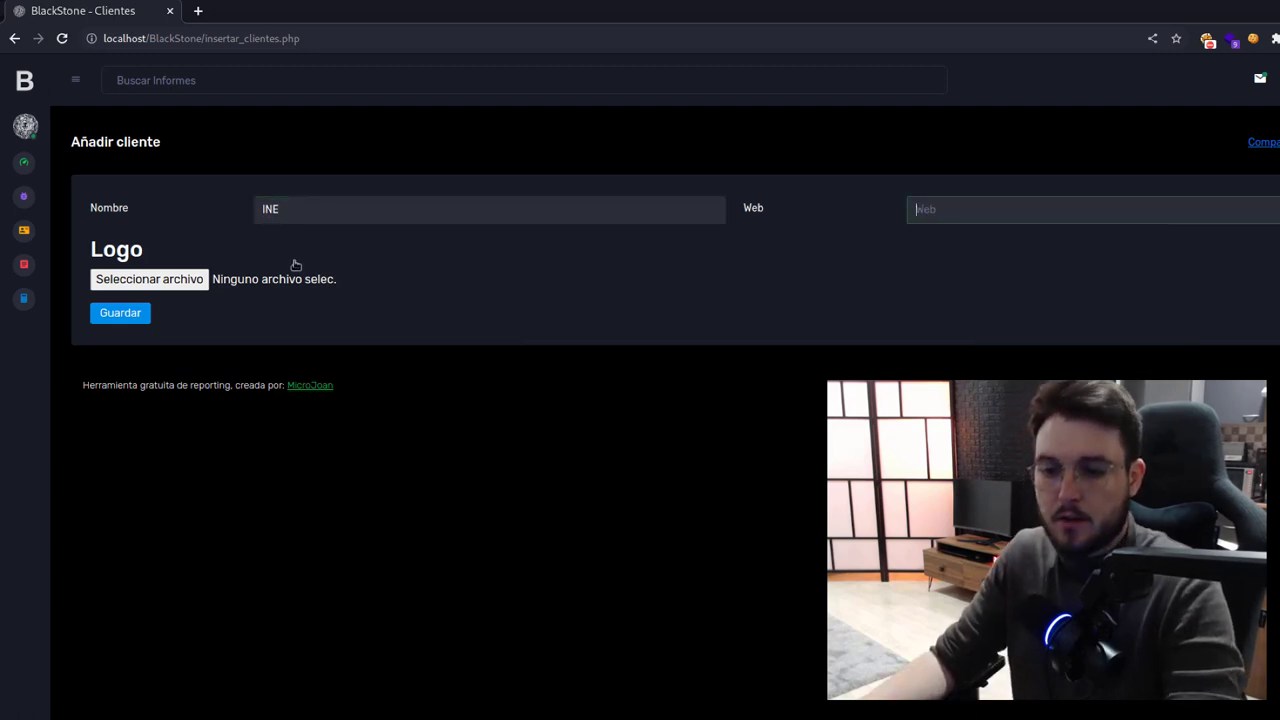
- Attach ine.jpg as the client's logo, then save the client and return to the registered clients list
{"action": "left_click", "coordinate": [201, 281]}
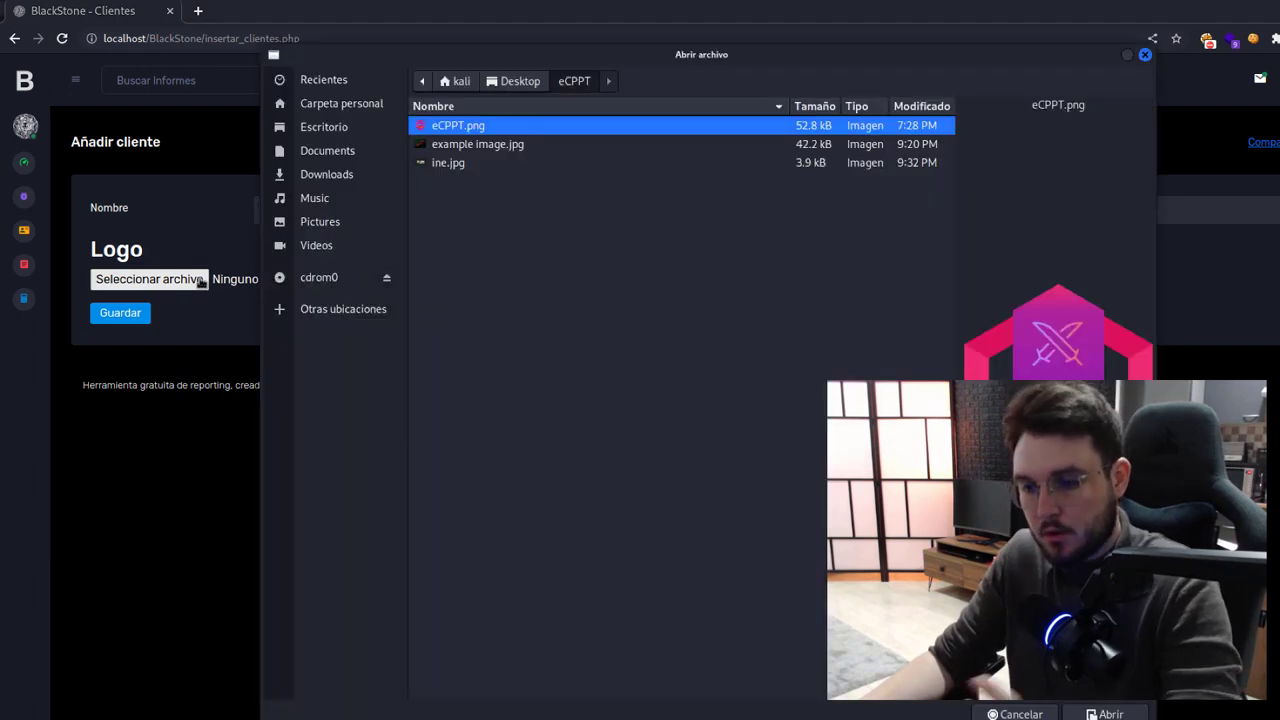
{"action": "left_click", "coordinate": [436, 164]}
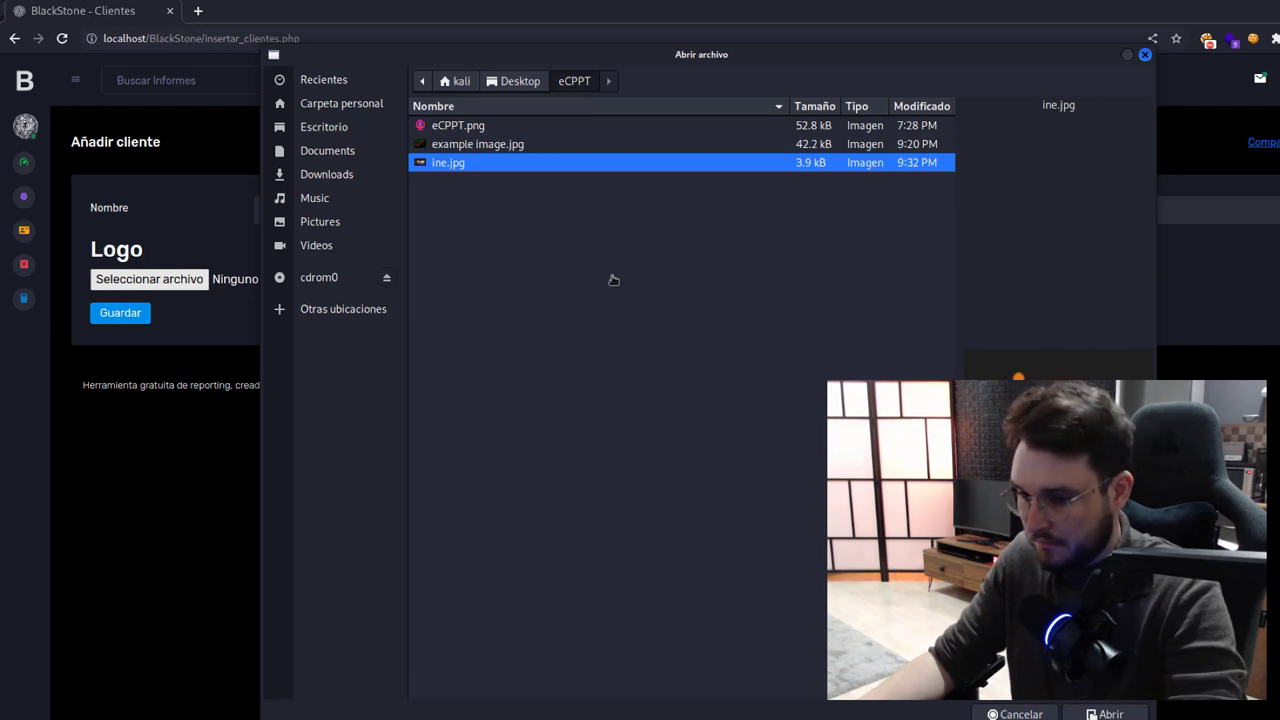
{"action": "left_click", "coordinate": [1105, 714]}
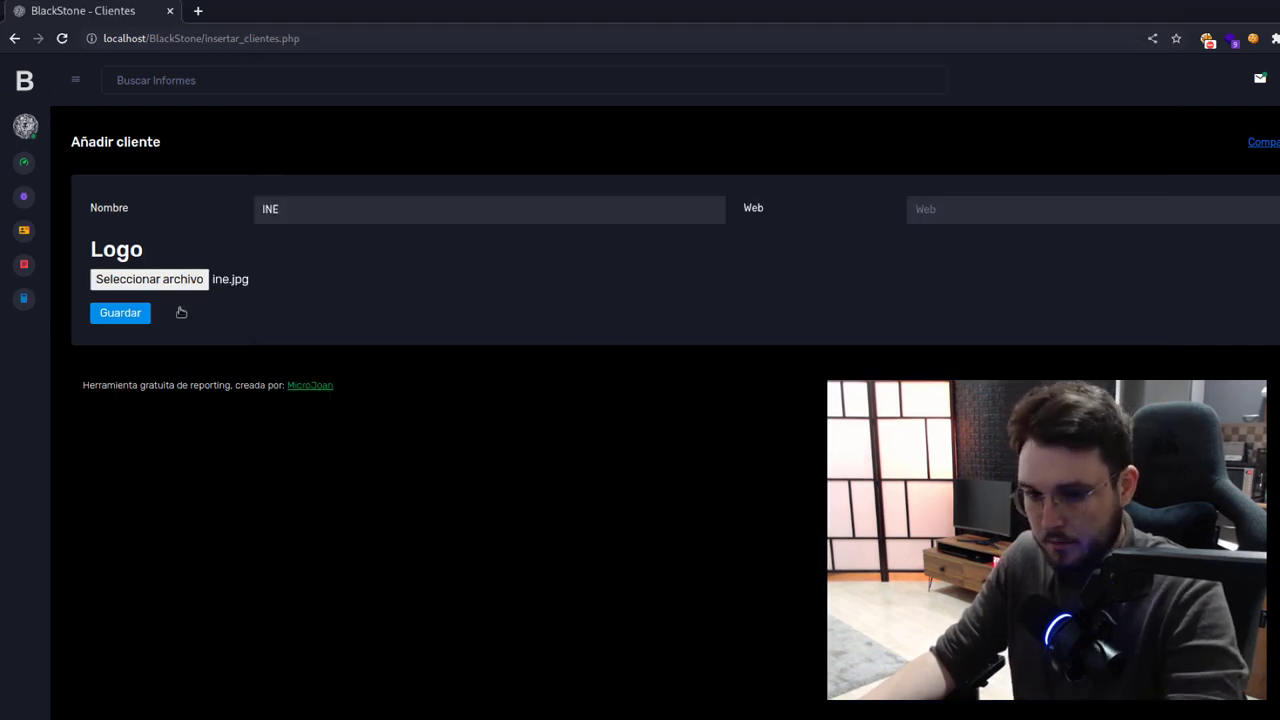
{"action": "left_click", "coordinate": [140, 314]}
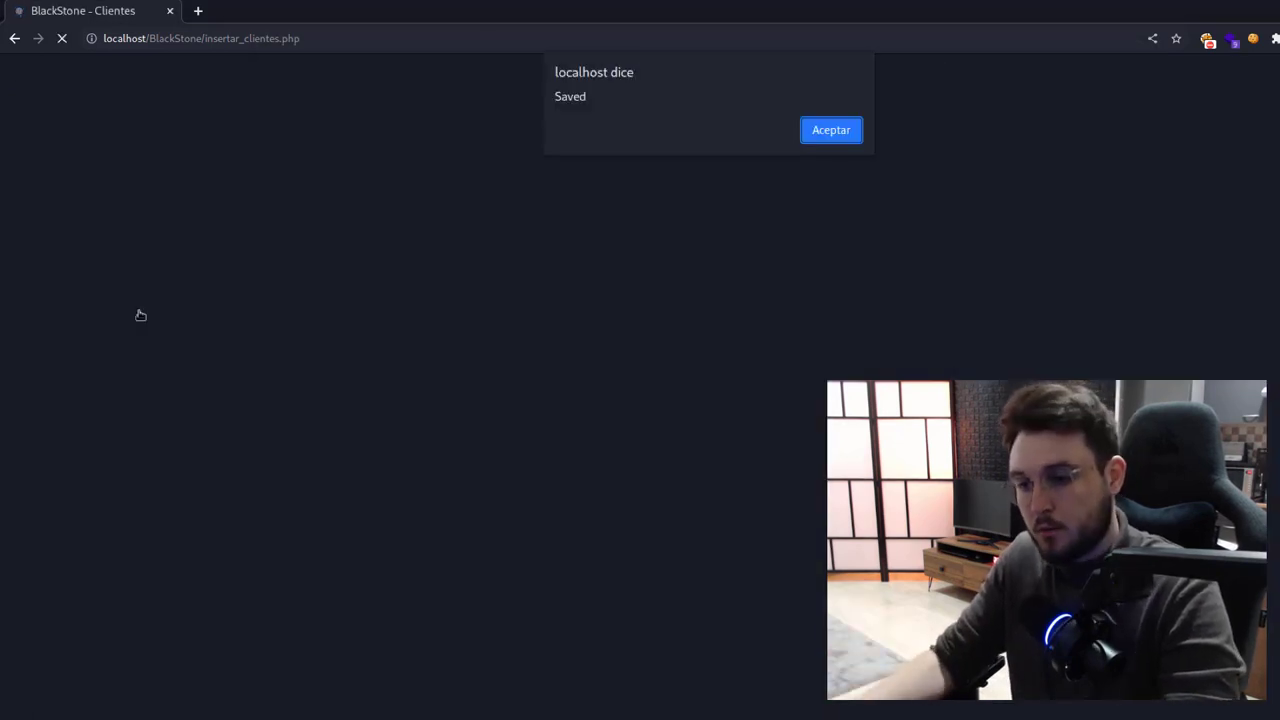
{"action": "left_click", "coordinate": [821, 133]}
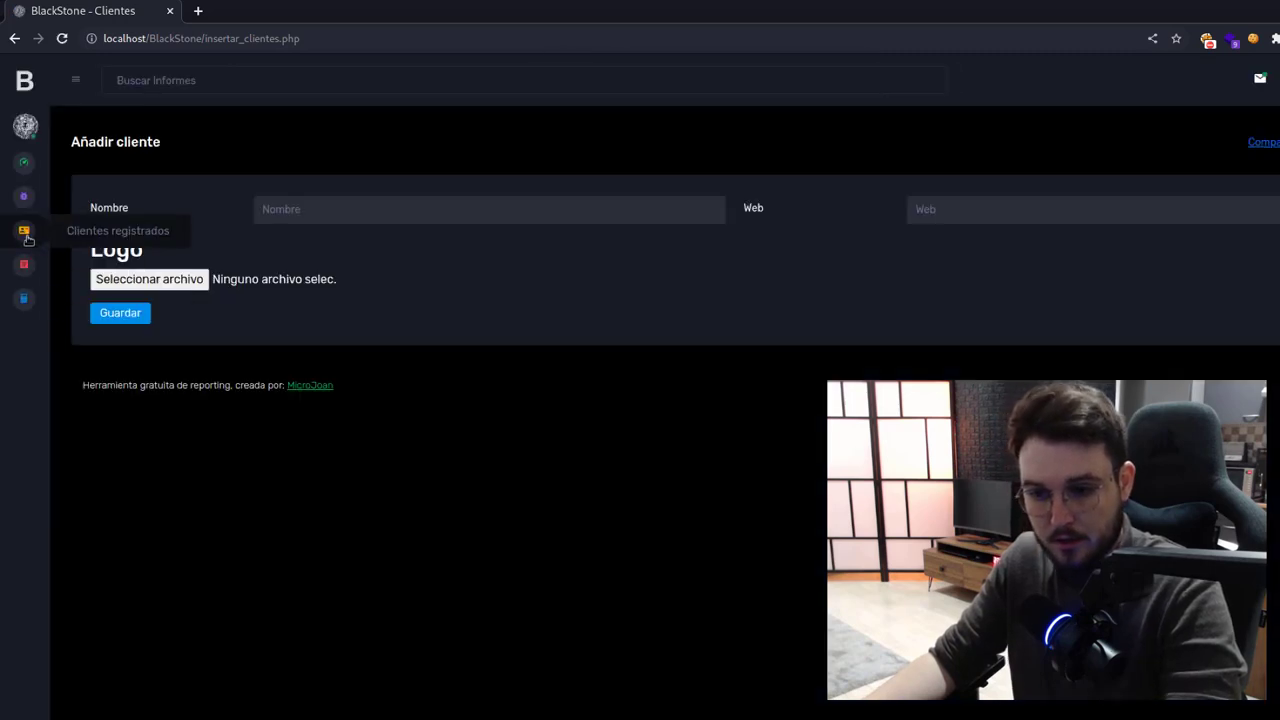
{"action": "left_click", "coordinate": [26, 234]}
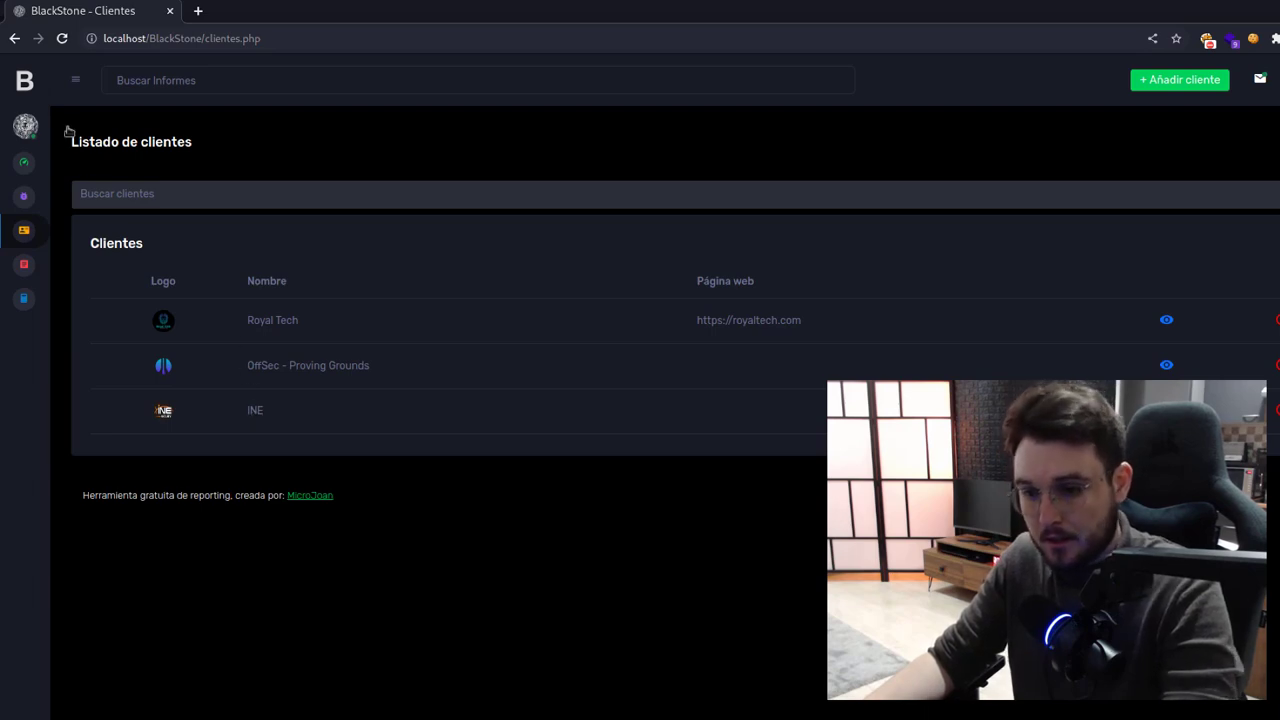
- Start a new report and assign it to the client INE
{"action": "left_click", "coordinate": [26, 84]}
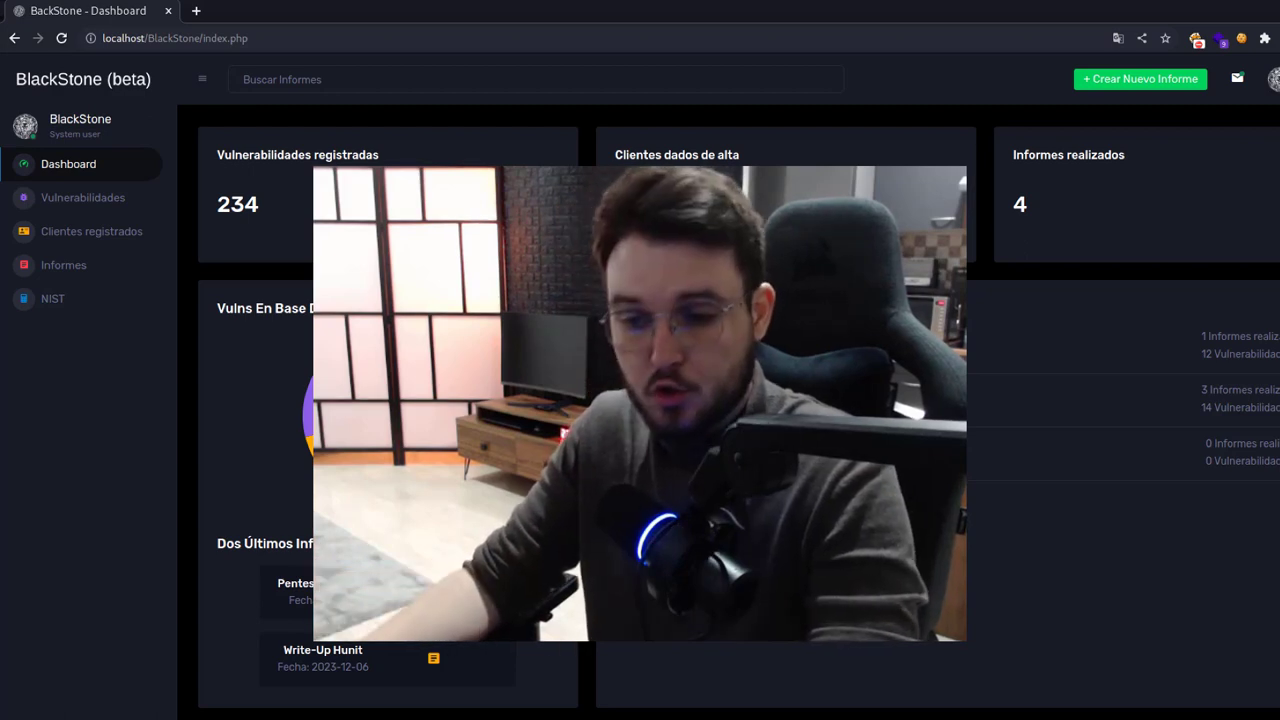
{"action": "left_click", "coordinate": [80, 268]}
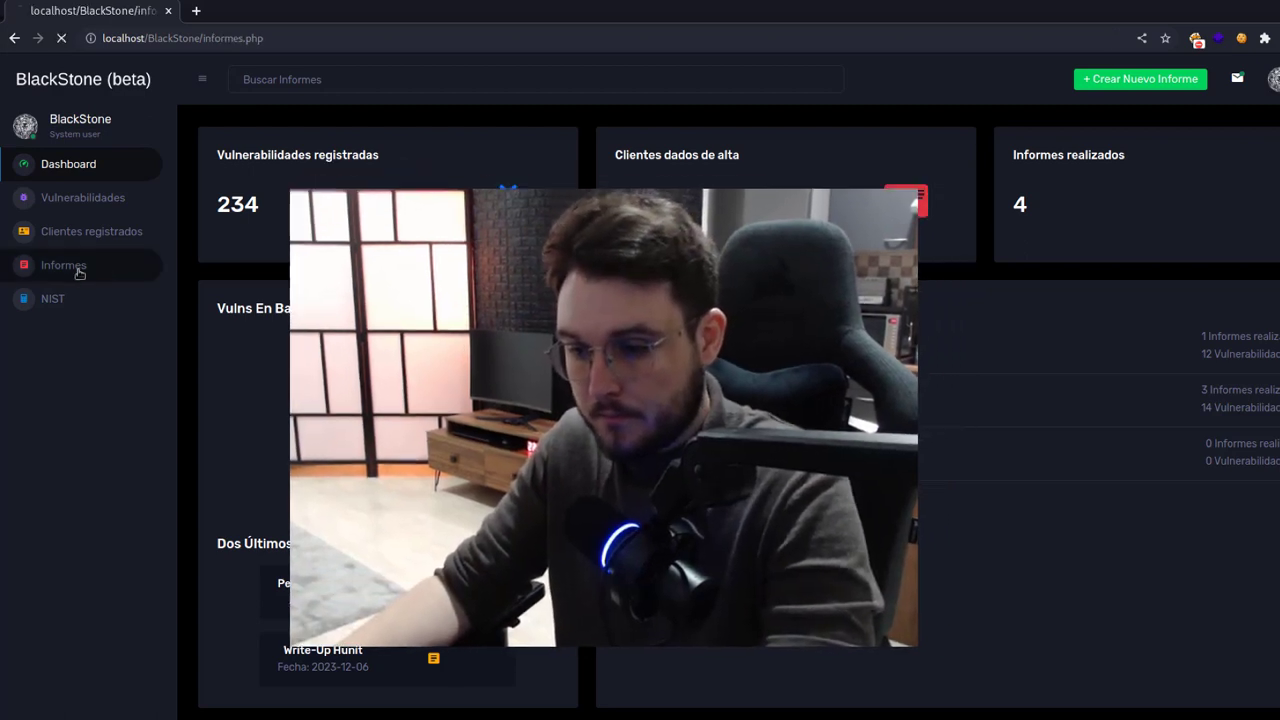
{"action": "left_click", "coordinate": [1146, 82]}
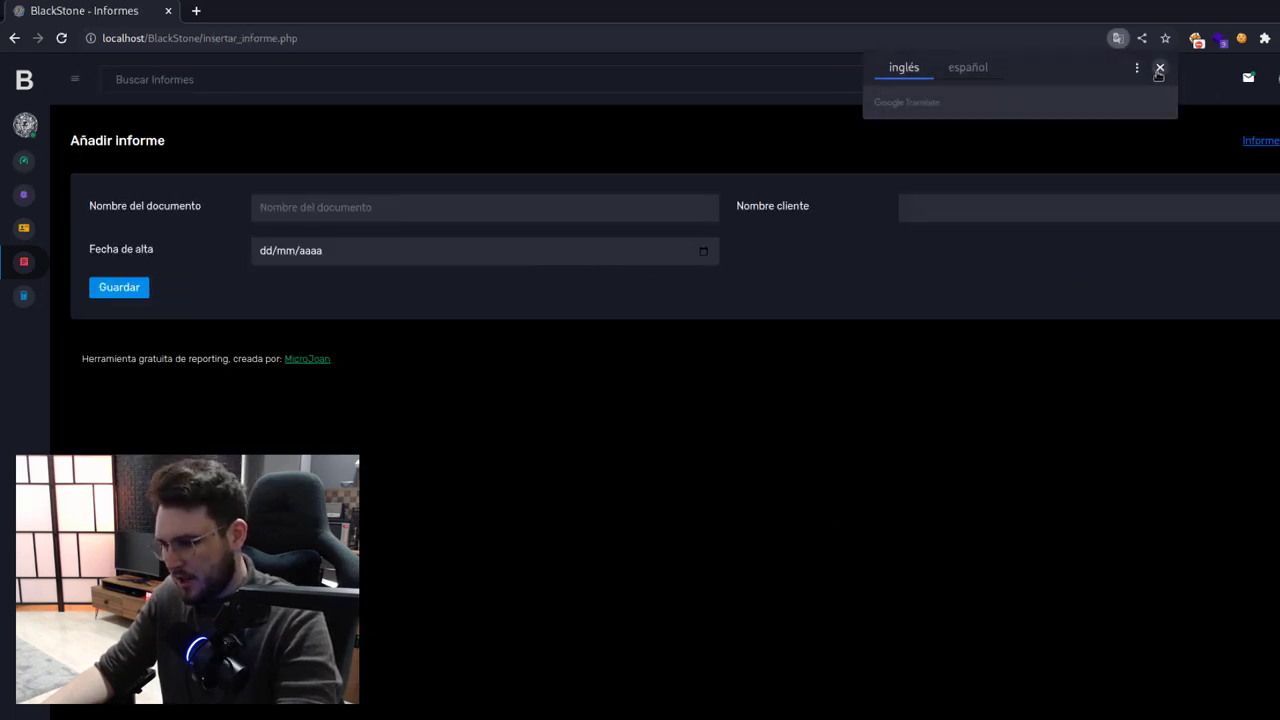
{"action": "left_click", "coordinate": [1160, 67]}
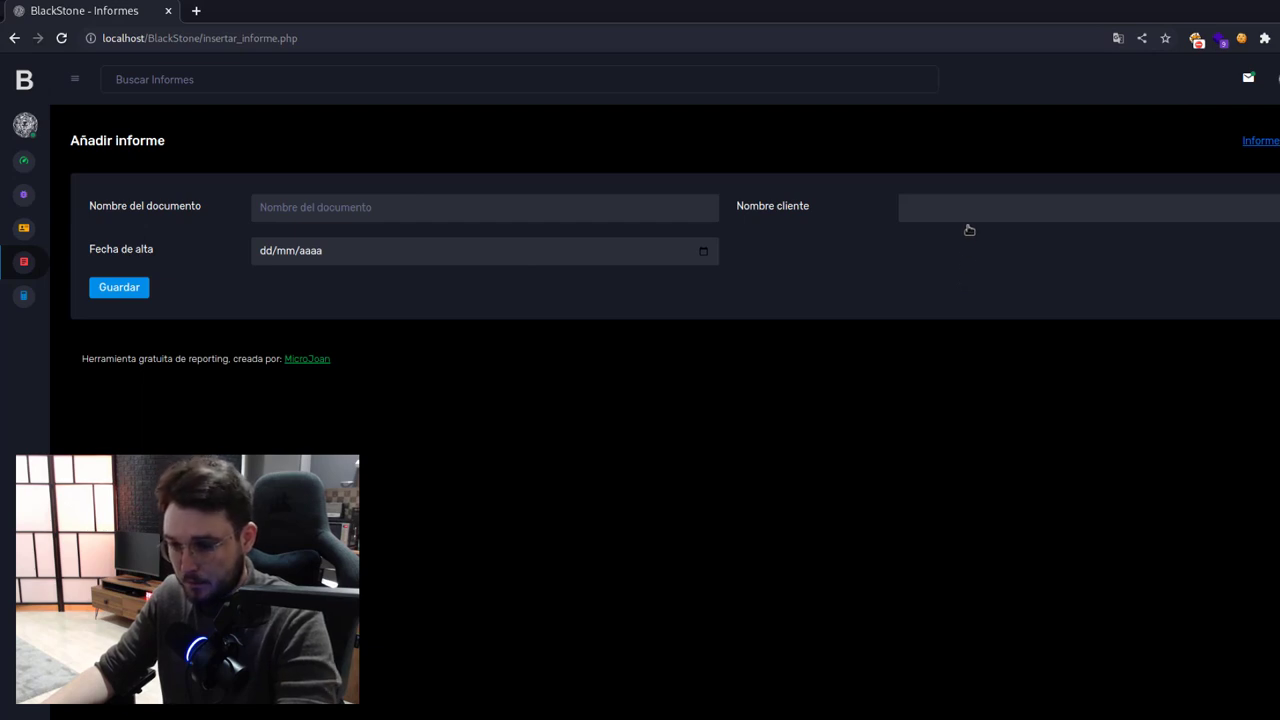
{"action": "left_click", "coordinate": [969, 225]}
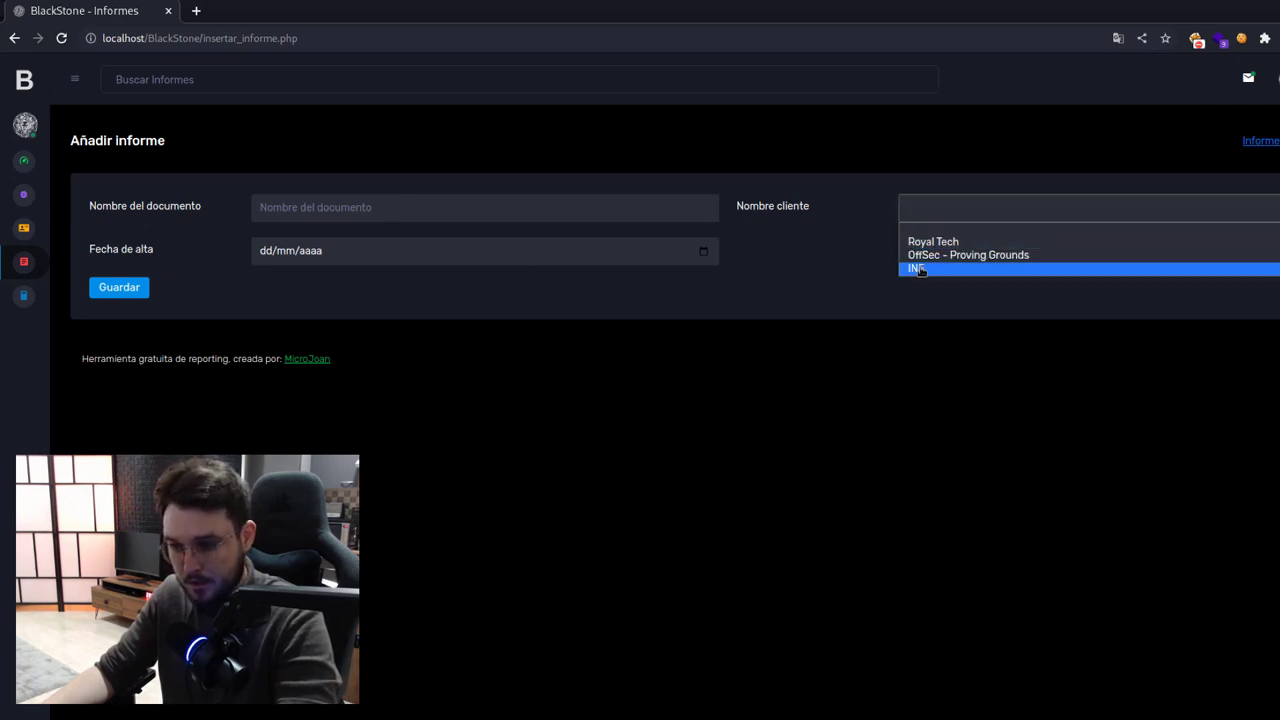
{"action": "left_click", "coordinate": [920, 270]}
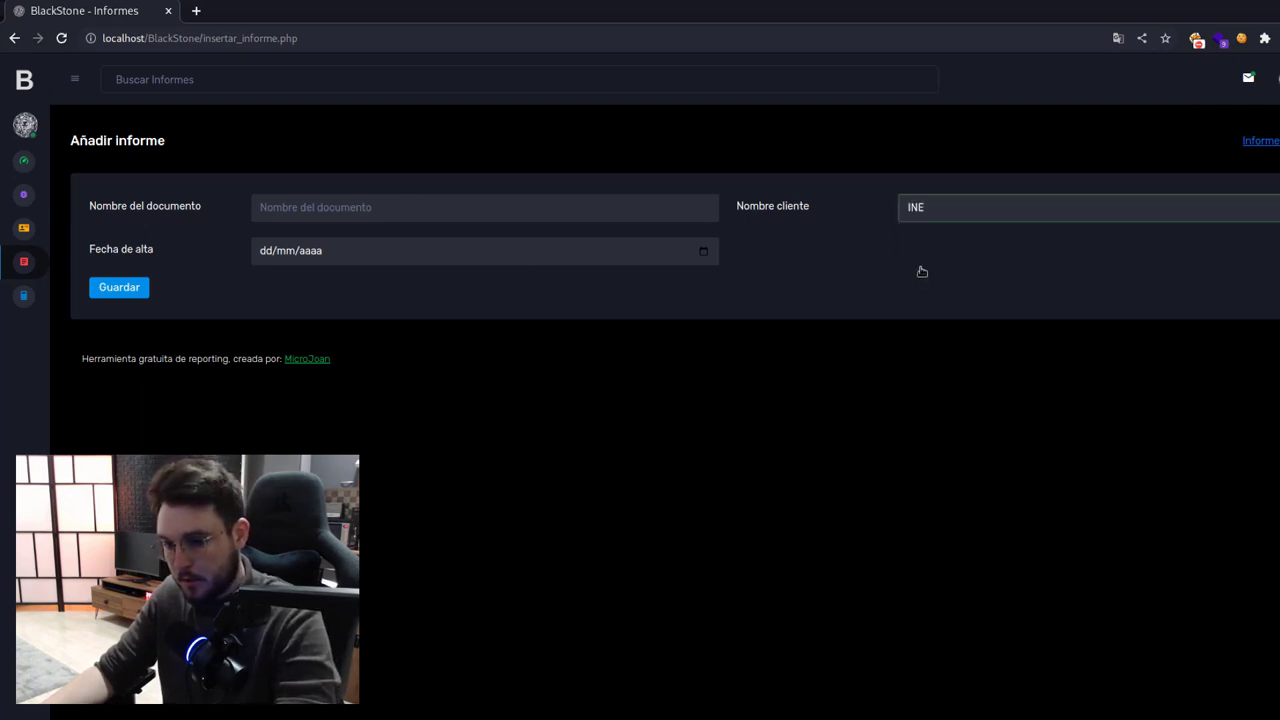
- Set the new report's registration date to 09/03/2024
{"action": "left_click", "coordinate": [705, 252]}
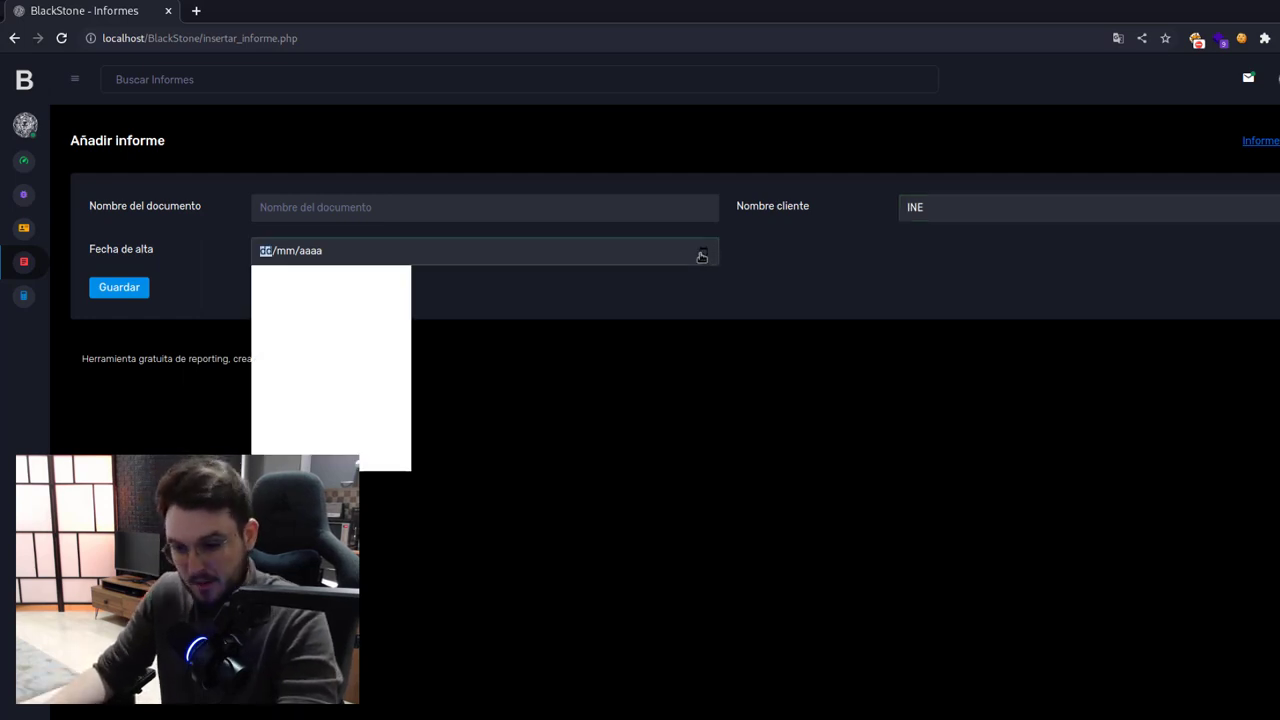
{"action": "left_click", "coordinate": [381, 354]}
{"action": "left_click", "coordinate": [407, 320]}
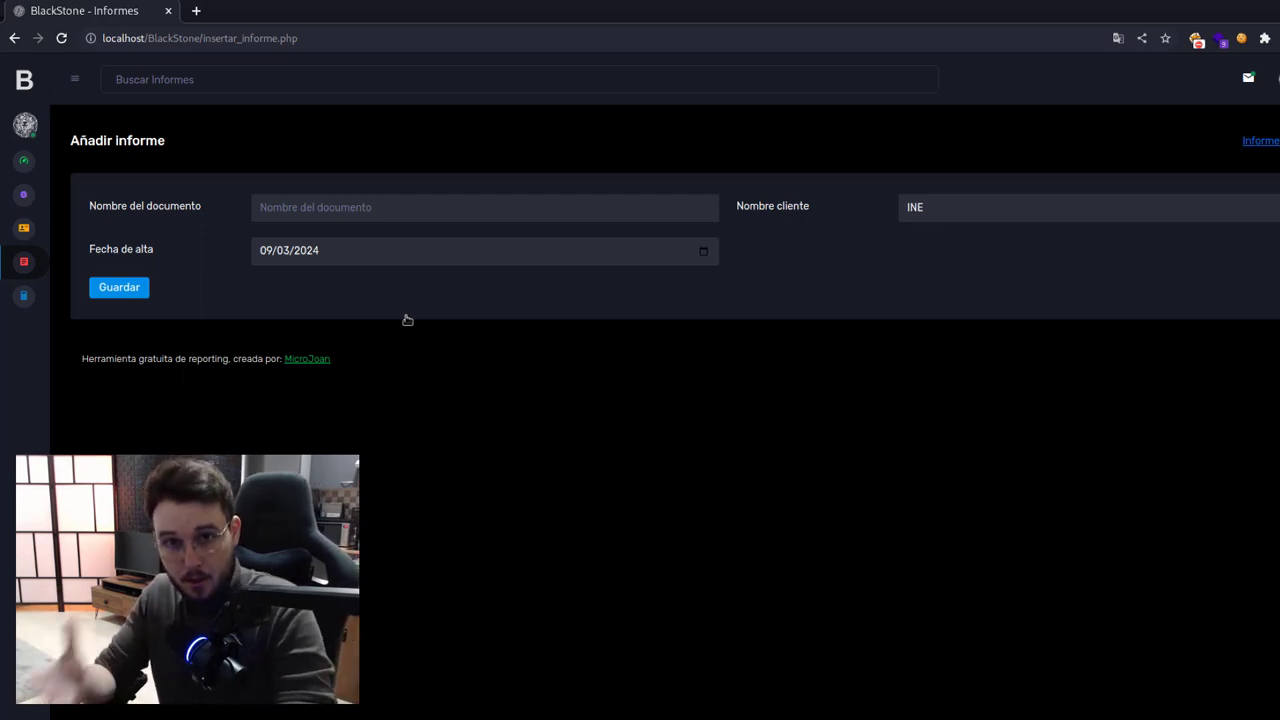
- Name the report "eCCPT Exam Report - nombreempresa" and save it
{"action": "left_click", "coordinate": [414, 212]}
{"action": "type", "text": "eCCPT Exam Report - nombreempresa"}
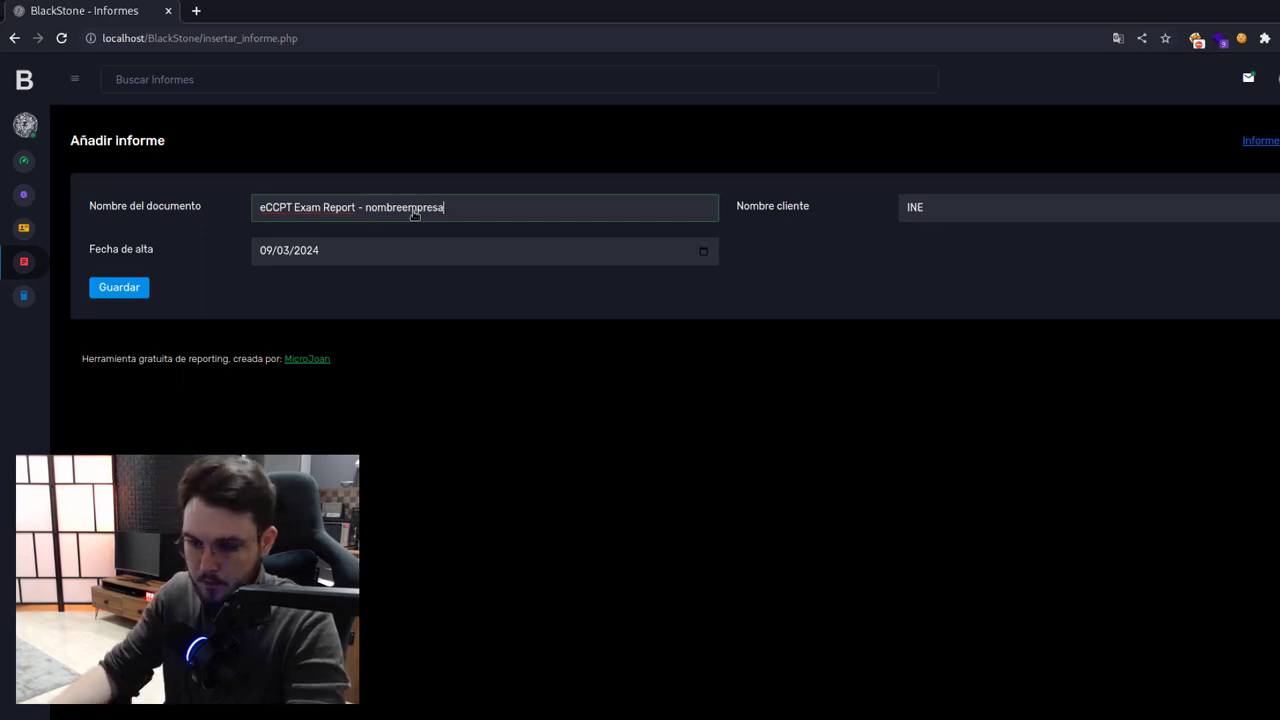
{"action": "left_click", "coordinate": [478, 279]}
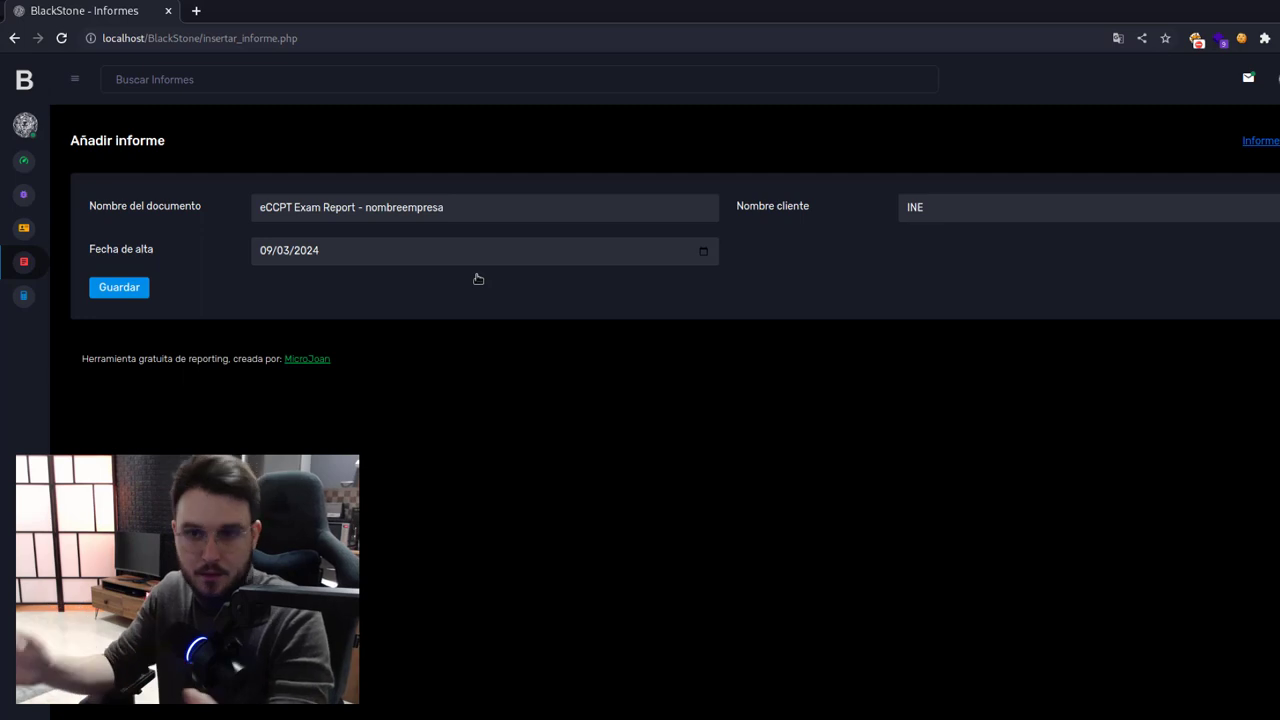
{"action": "left_click", "coordinate": [129, 289]}
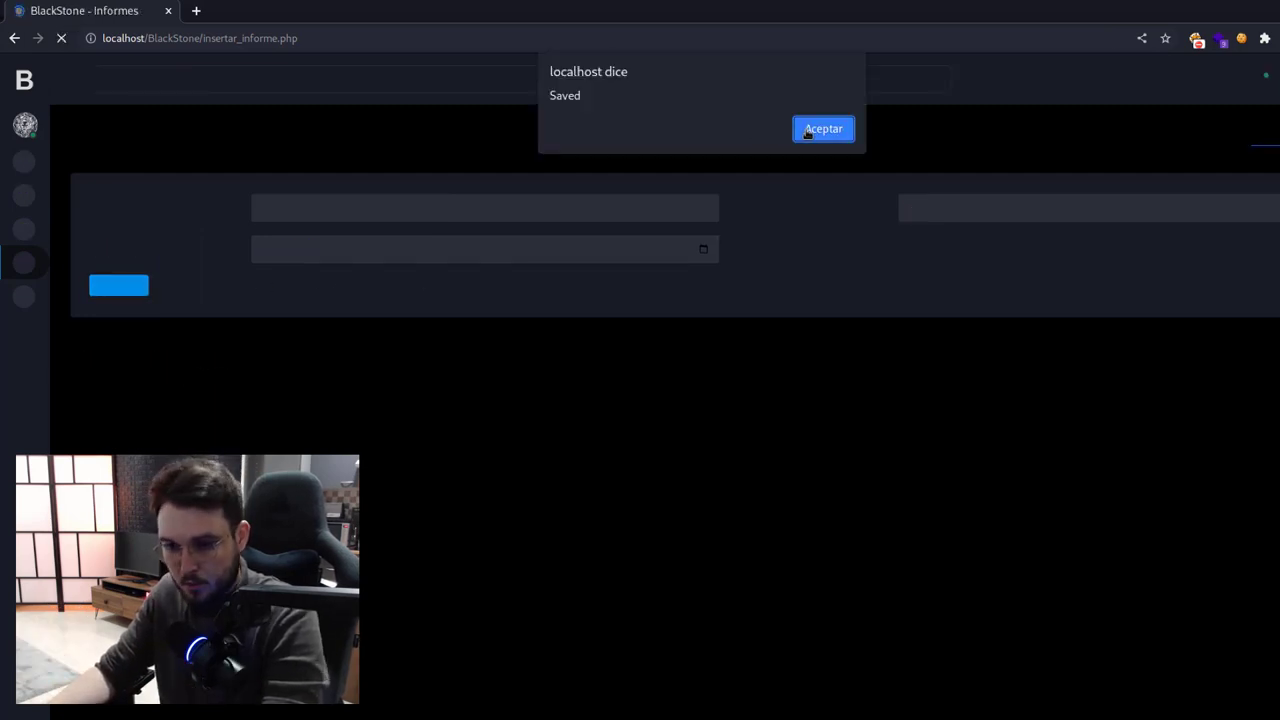
{"action": "left_click", "coordinate": [822, 129]}
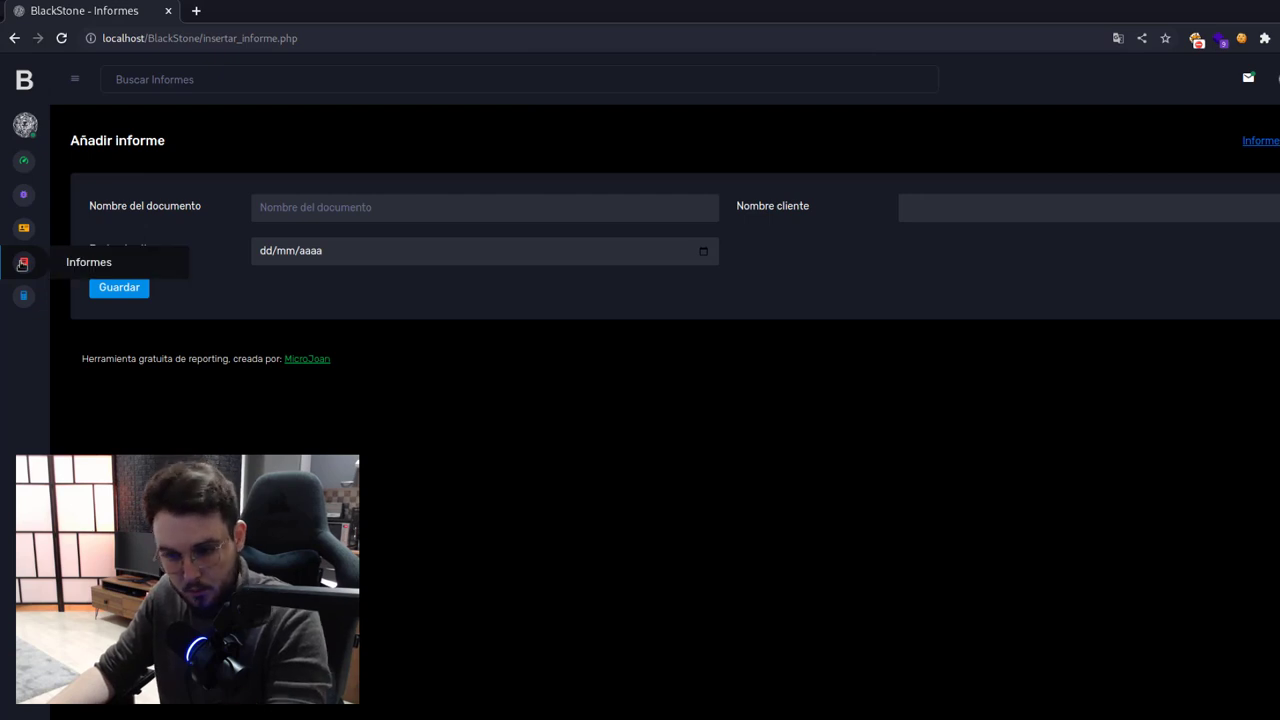
- Open the "eCCPT Exam Report - nombreempresa" report for editing from the report list and go to its conclusions
{"action": "left_click", "coordinate": [22, 264]}
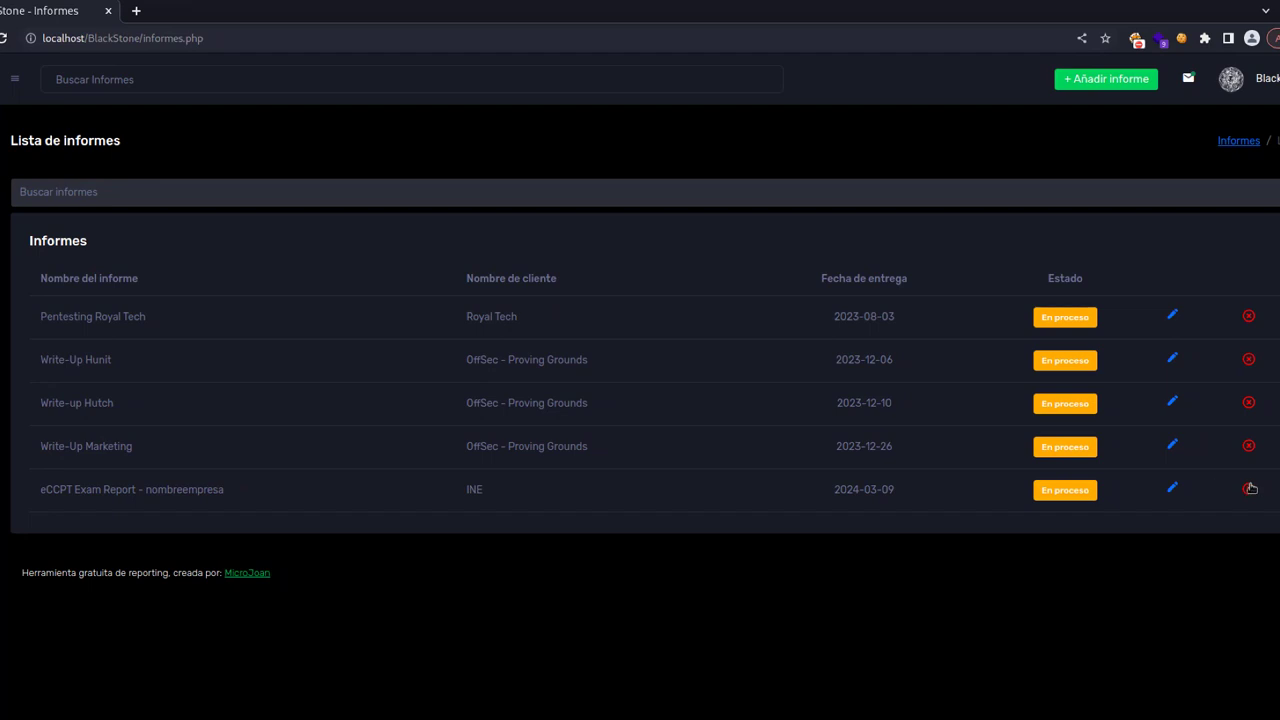
{"action": "left_click", "coordinate": [1173, 490]}
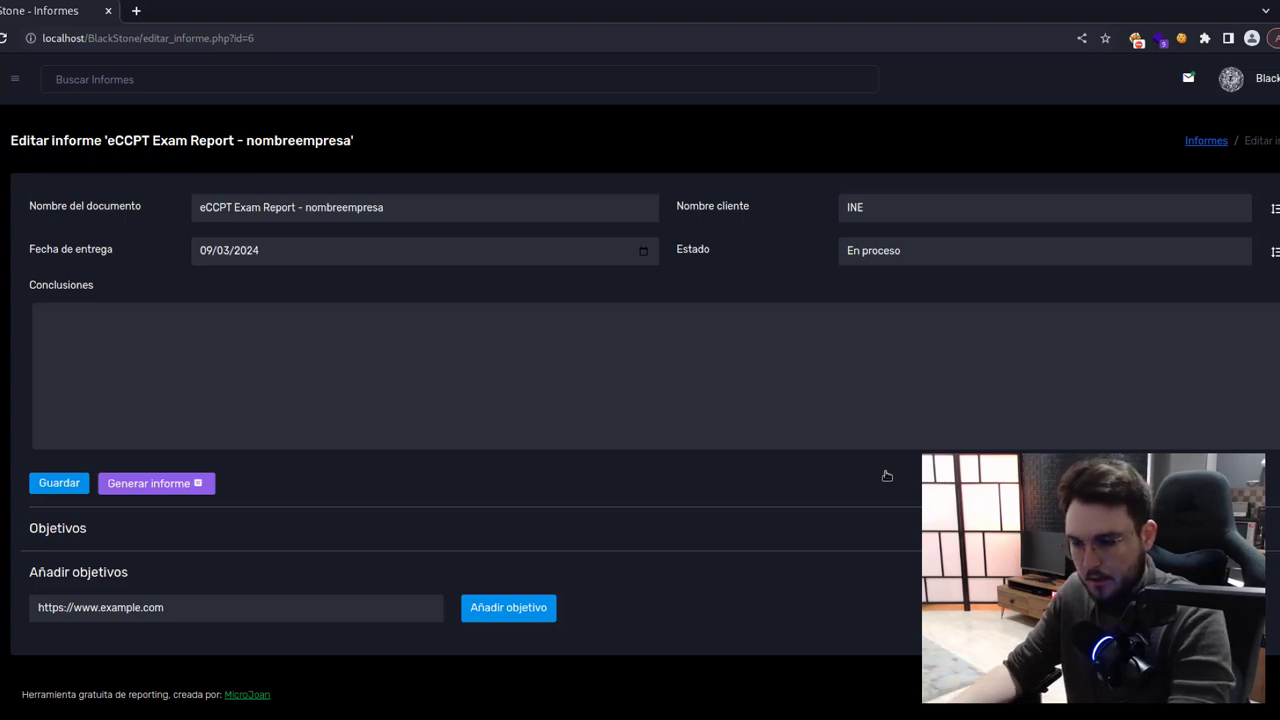
{"action": "left_click", "coordinate": [880, 407]}
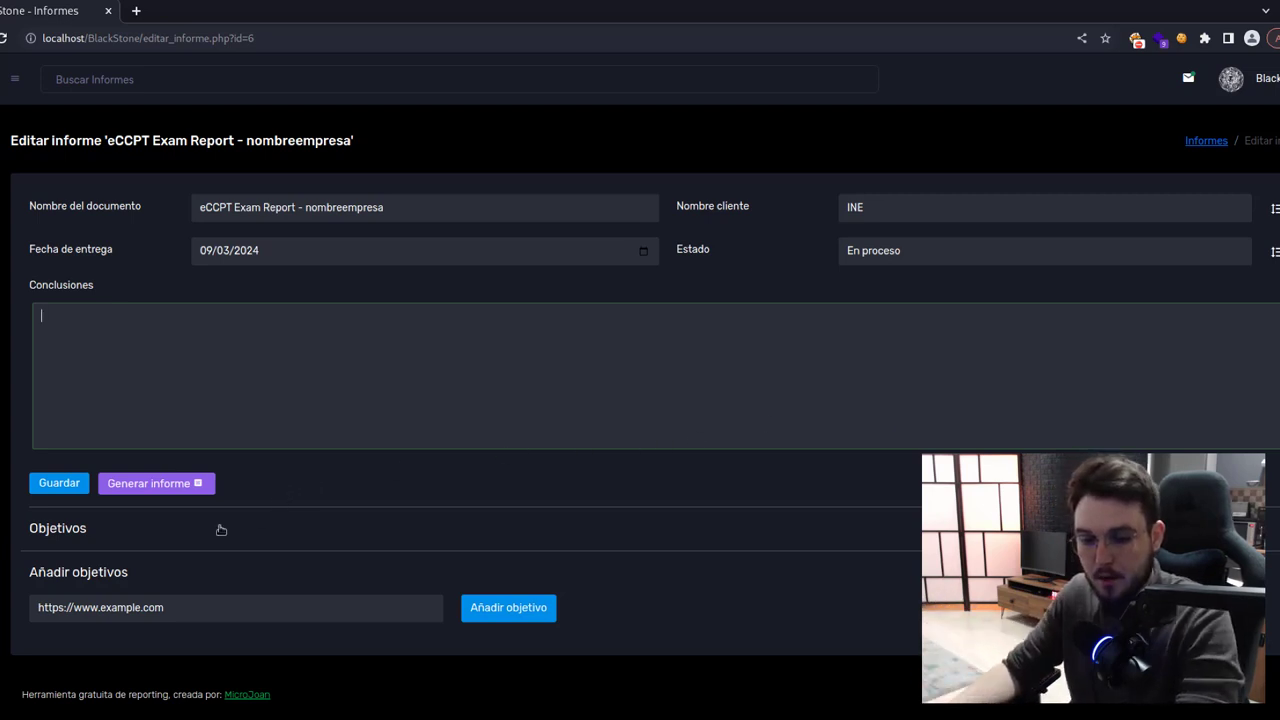
- Add the objective "Equipo1 - 192.168.0.2" to the report, replacing the example URL
{"action": "left_click_drag", "start_coordinate": [66, 577], "coordinate": [96, 578]}
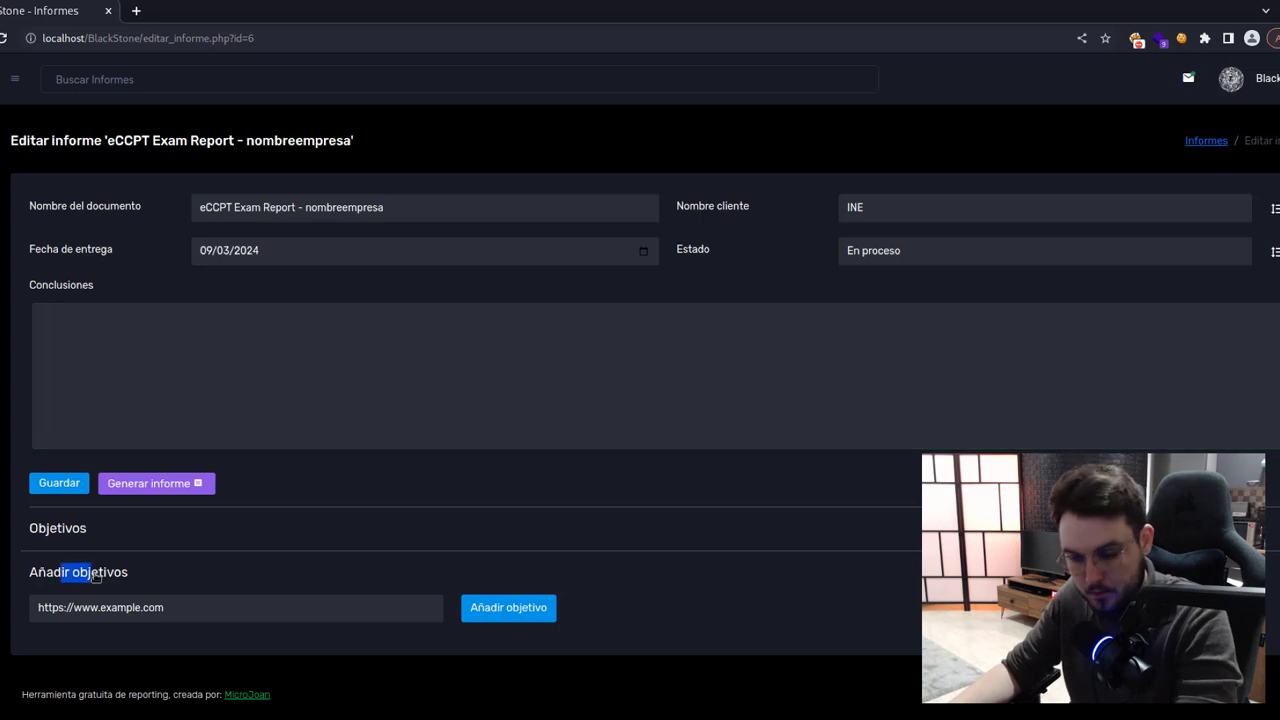
{"action": "left_click", "coordinate": [151, 581]}
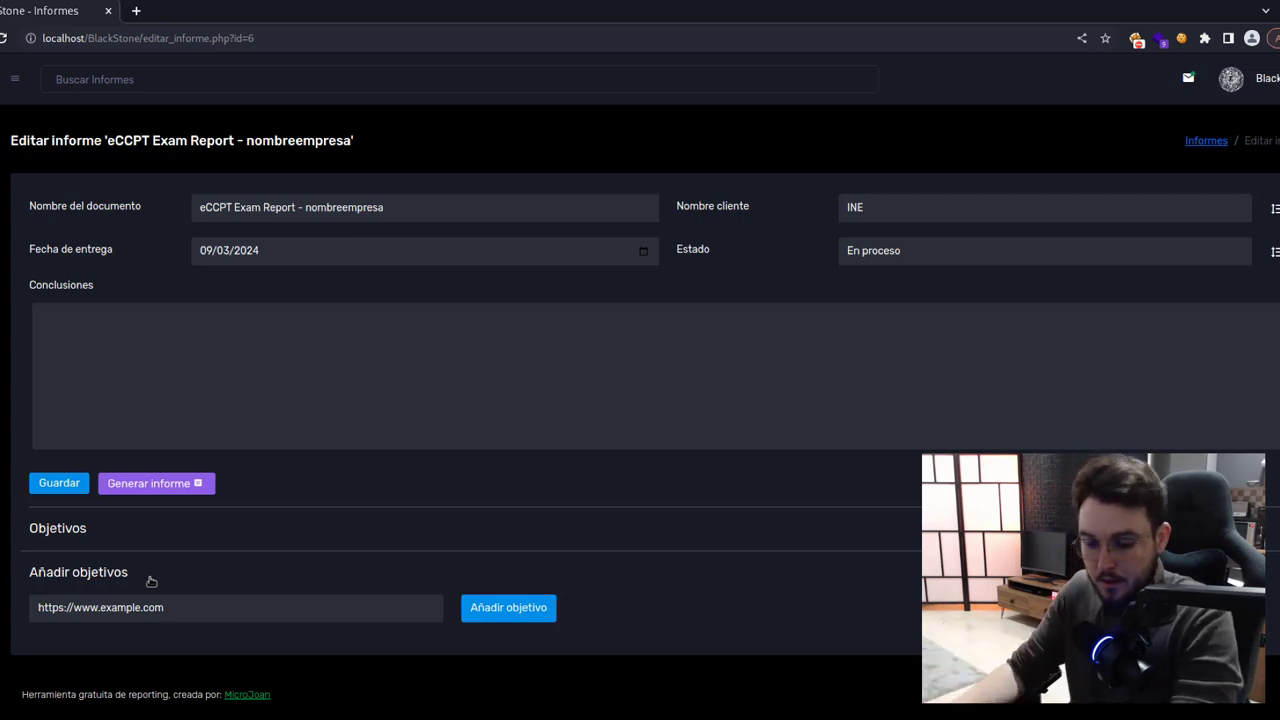
{"action": "triple_click", "coordinate": [178, 606]}
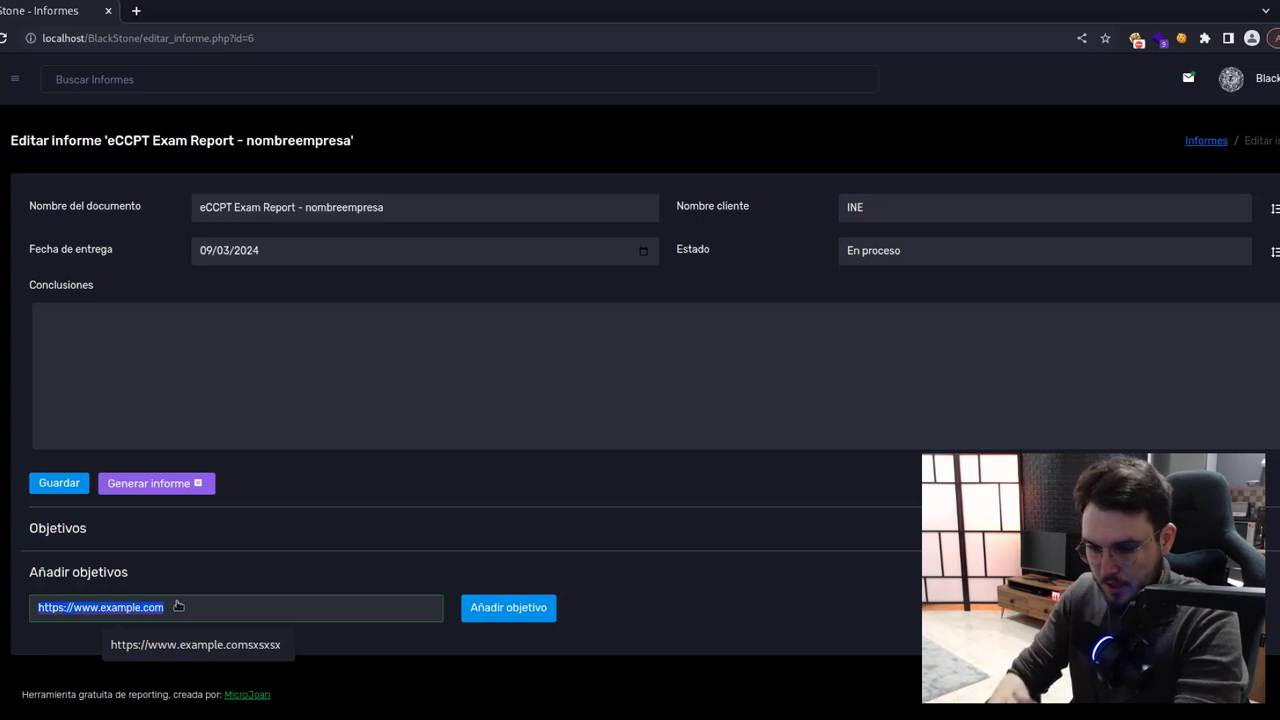
{"action": "key", "text": "BackSpace"}
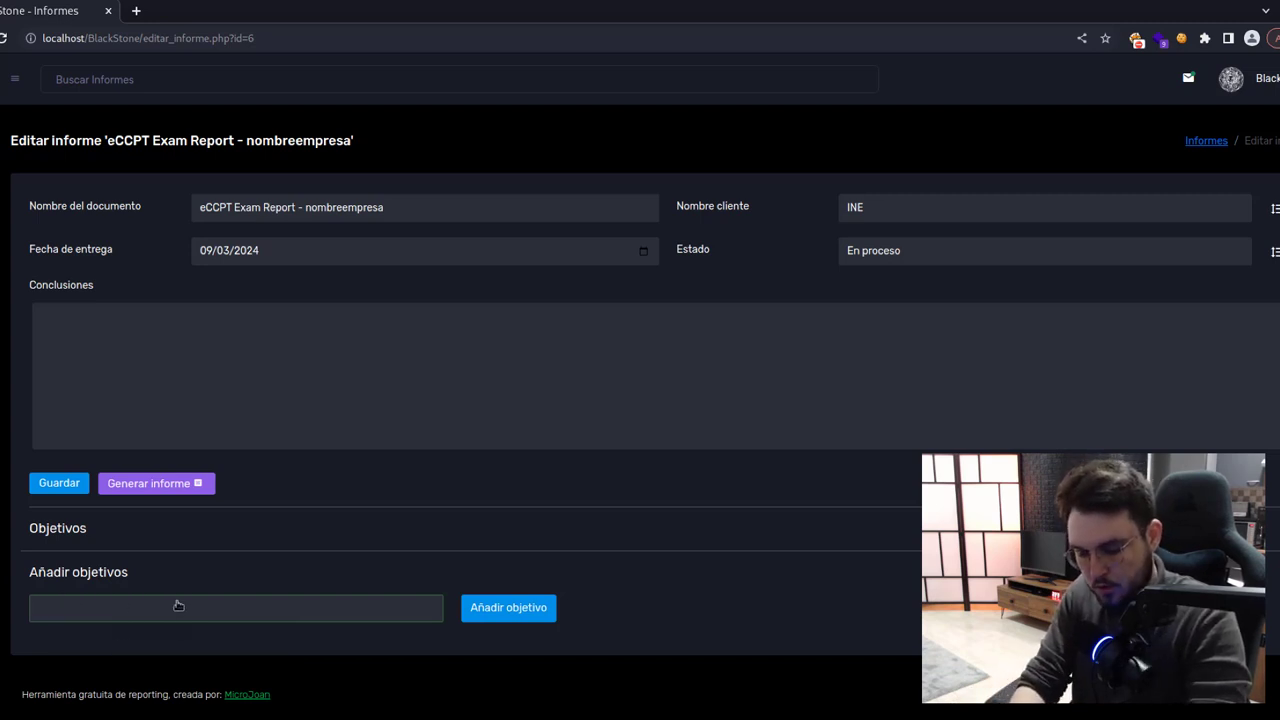
{"action": "type", "text": "Equip"}
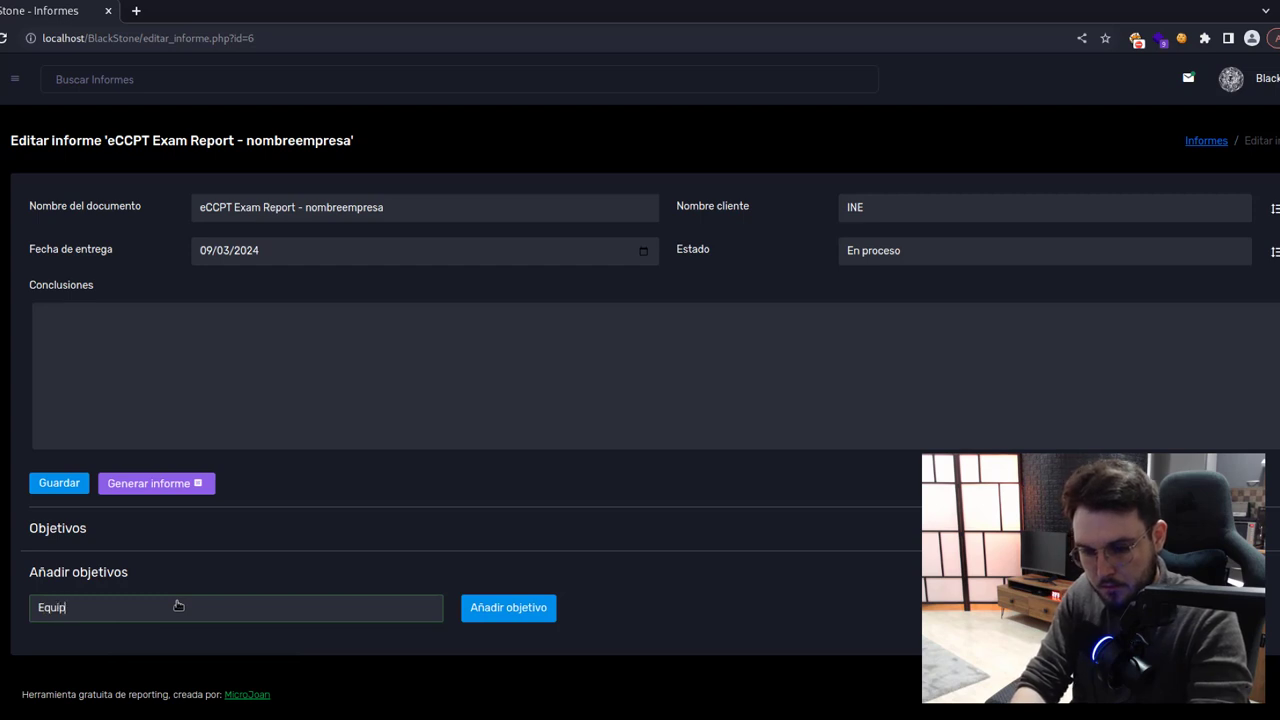
{"action": "type", "text": "o1 - "}
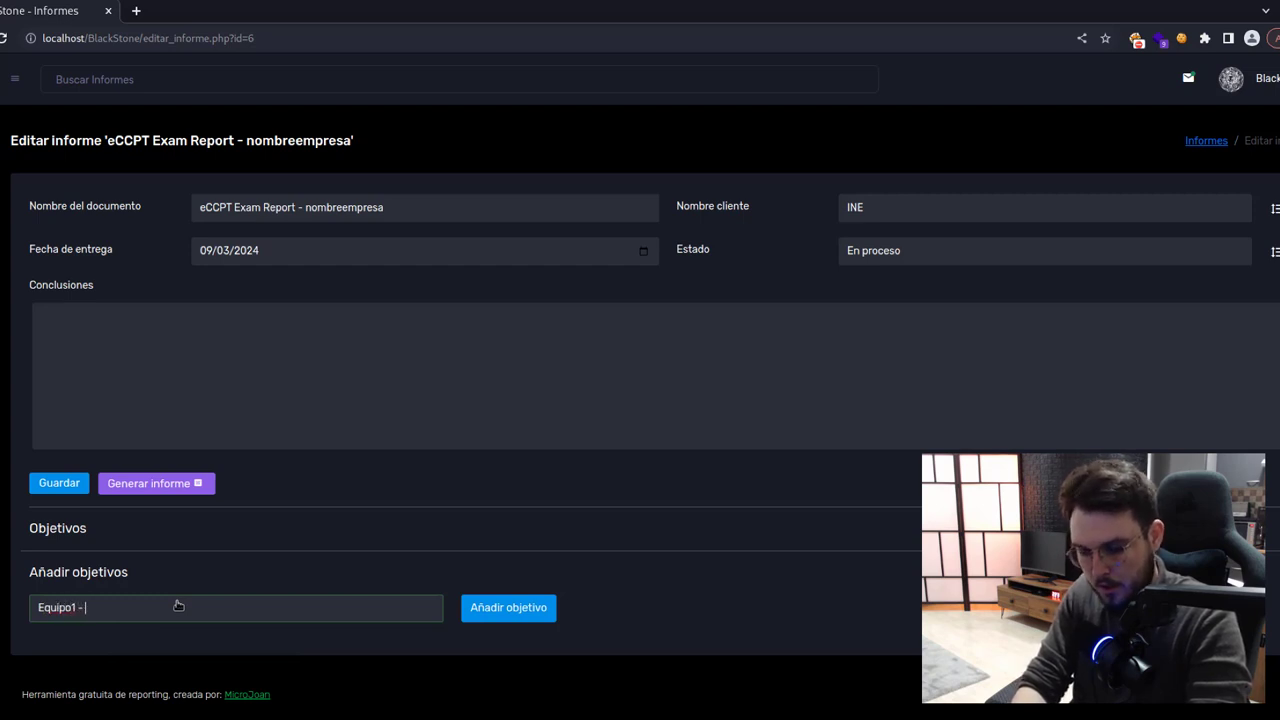
{"action": "type", "text": "192.168"}
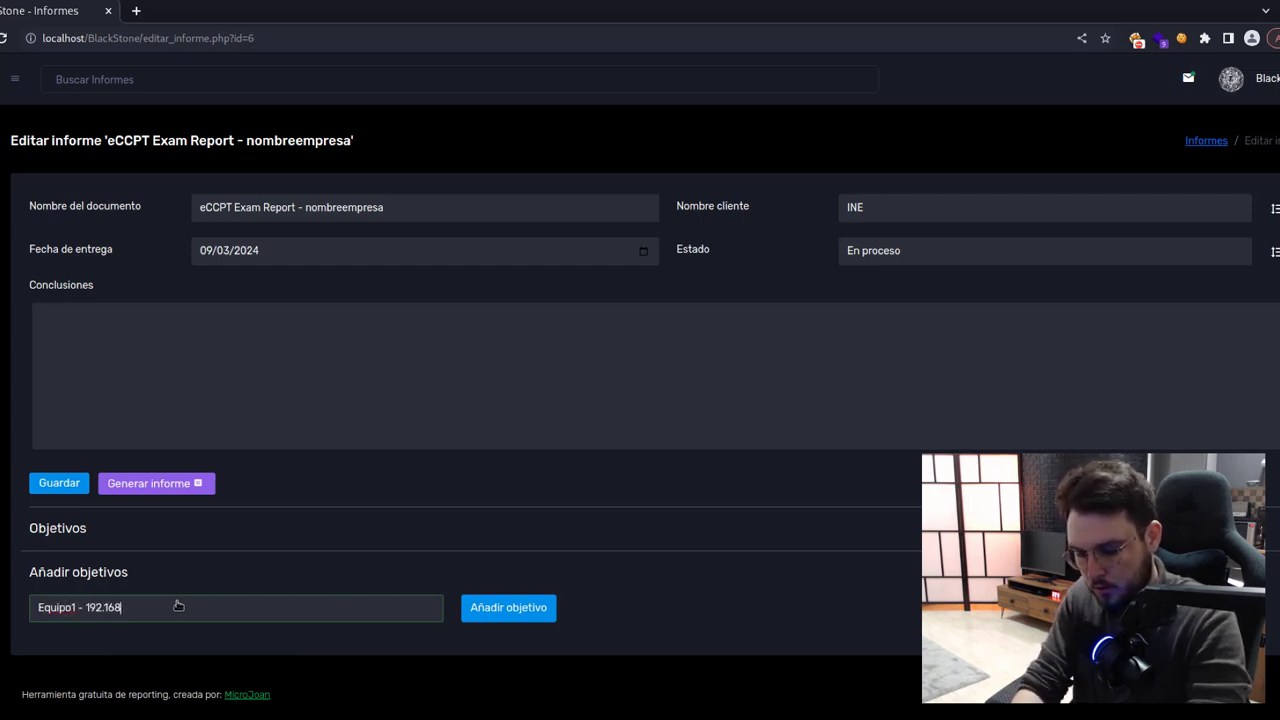
{"action": "type", "text": ".0.2"}
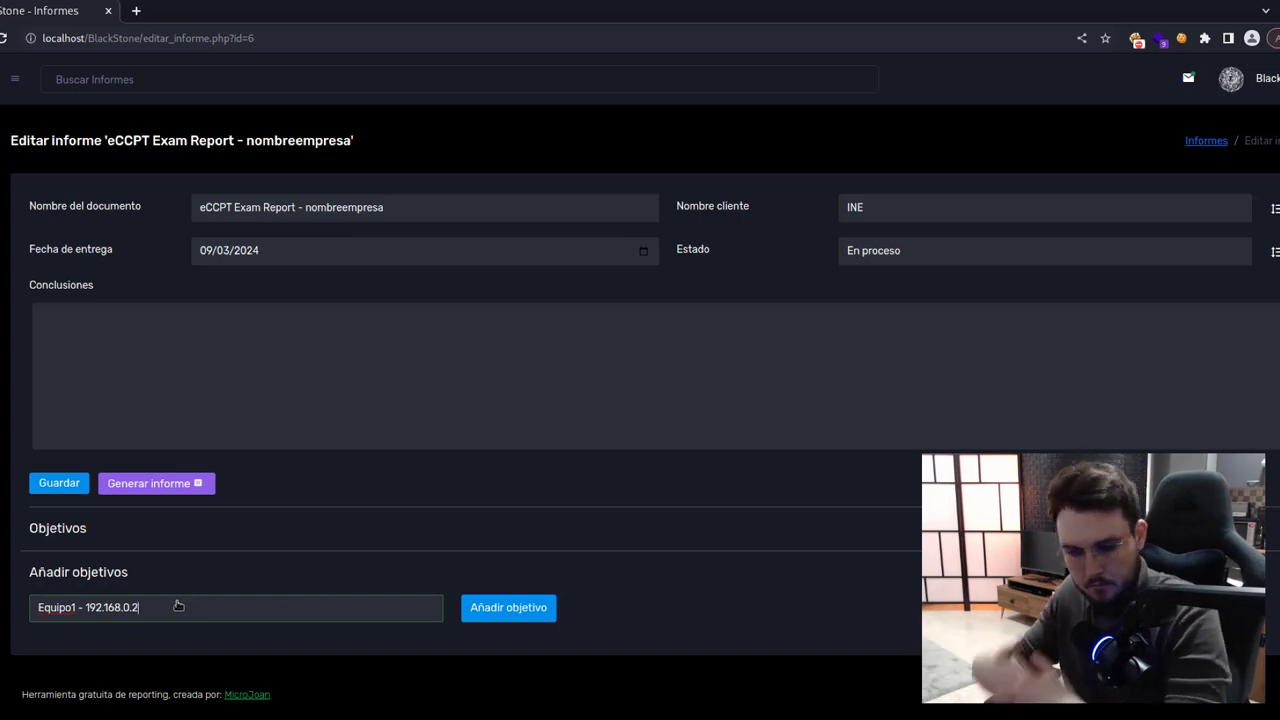
{"action": "left_click", "coordinate": [501, 617]}
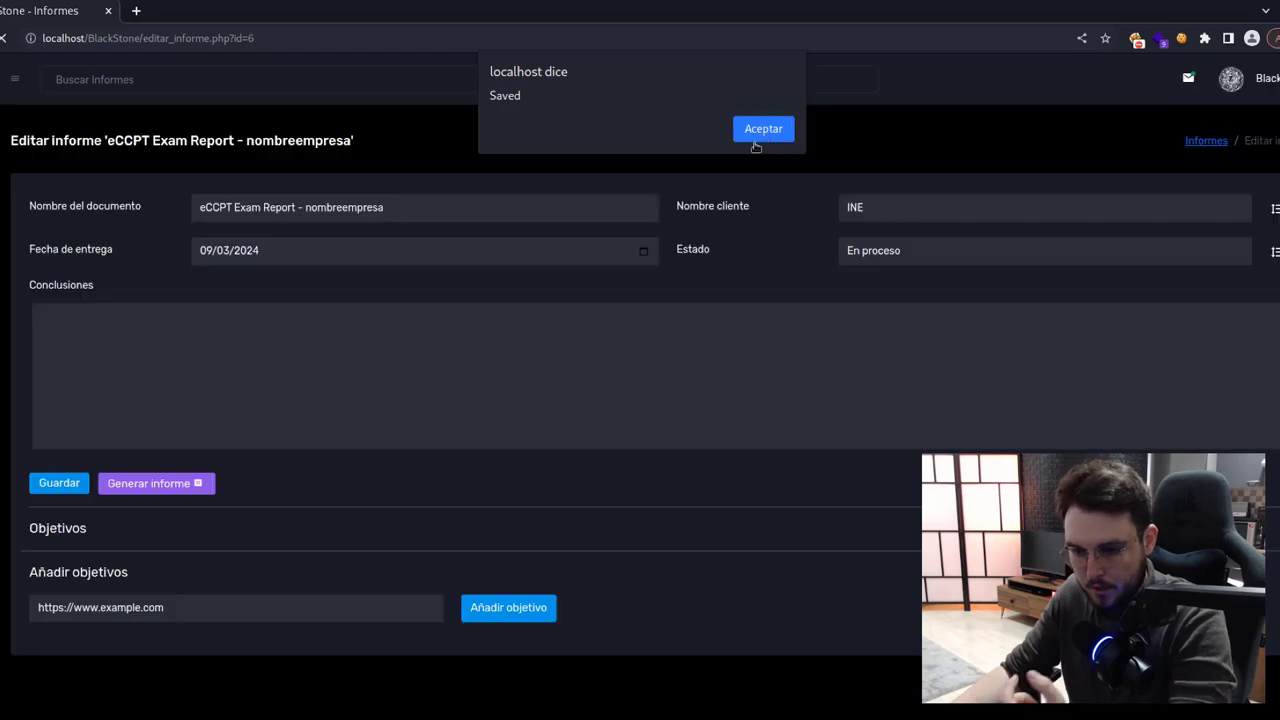
- Acknowledge the save notice for the newly added objective
{"action": "left_click", "coordinate": [760, 132]}
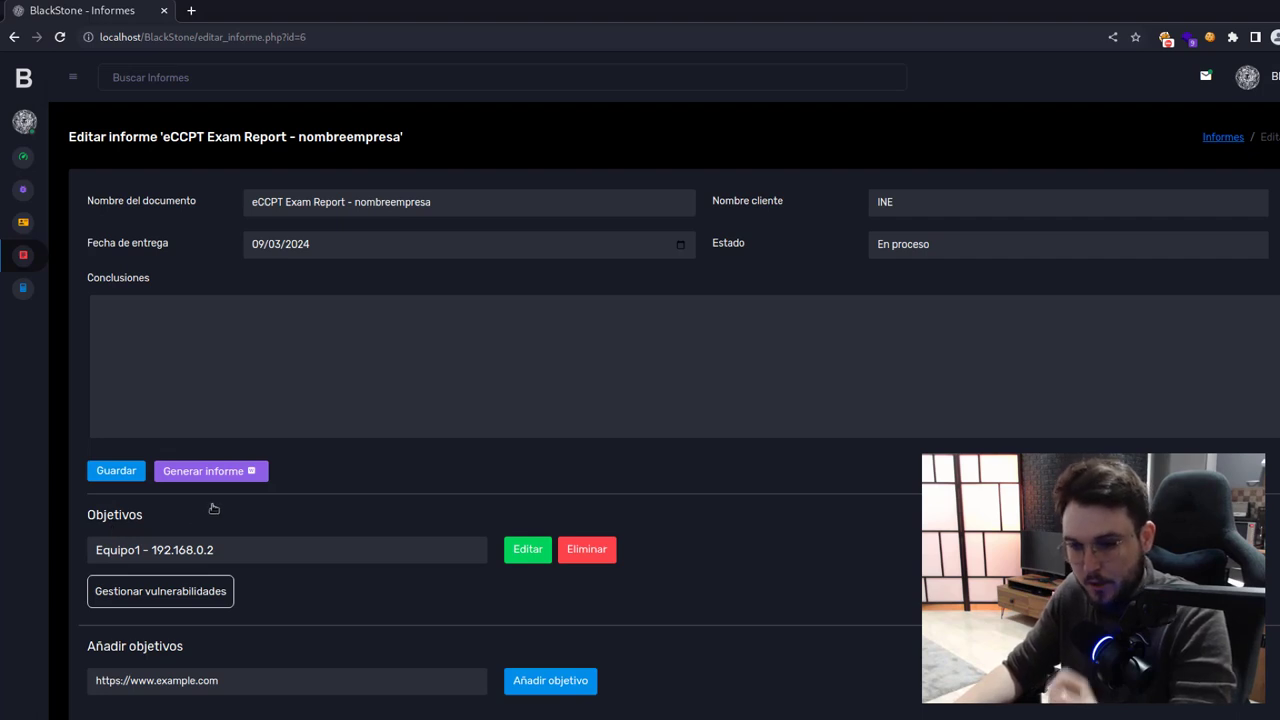
- Review the SQL Injection entry of the general vulnerability list in a separate tab, and close that tab
{"action": "right_click", "coordinate": [24, 192]}
{"action": "left_click", "coordinate": [110, 155]}
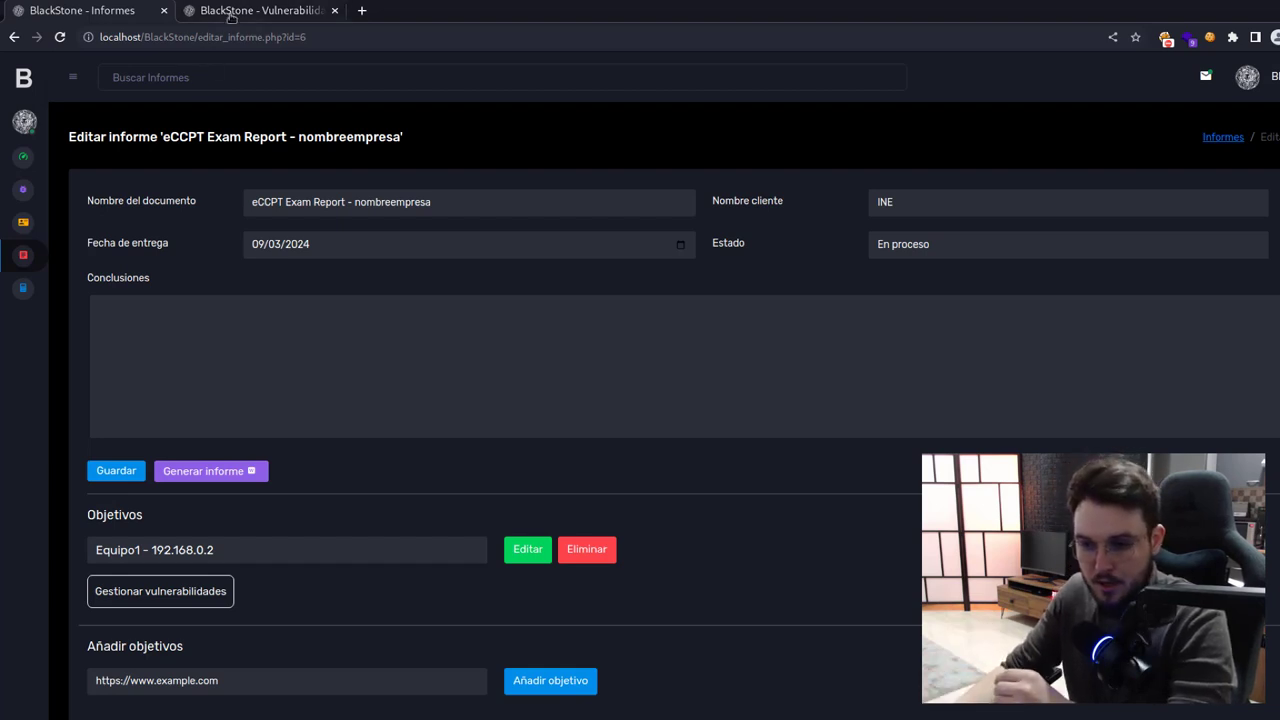
{"action": "left_click", "coordinate": [230, 12]}
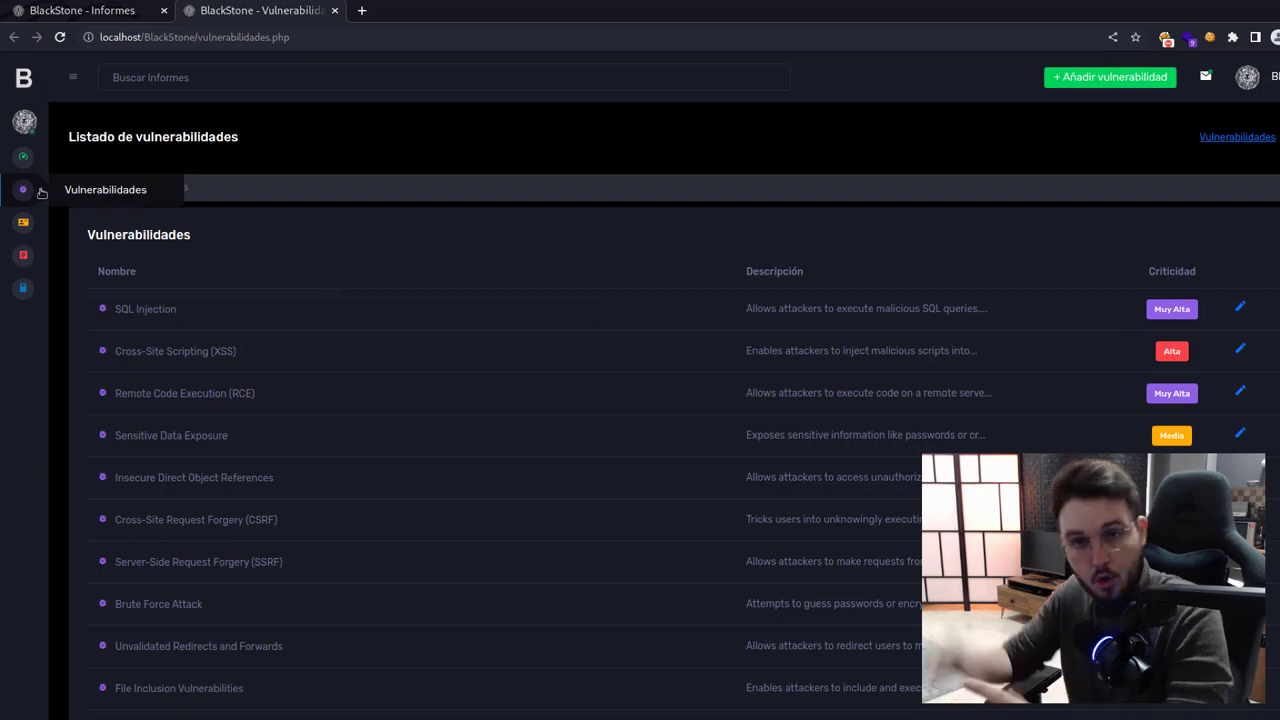
{"action": "left_click", "coordinate": [1240, 309]}
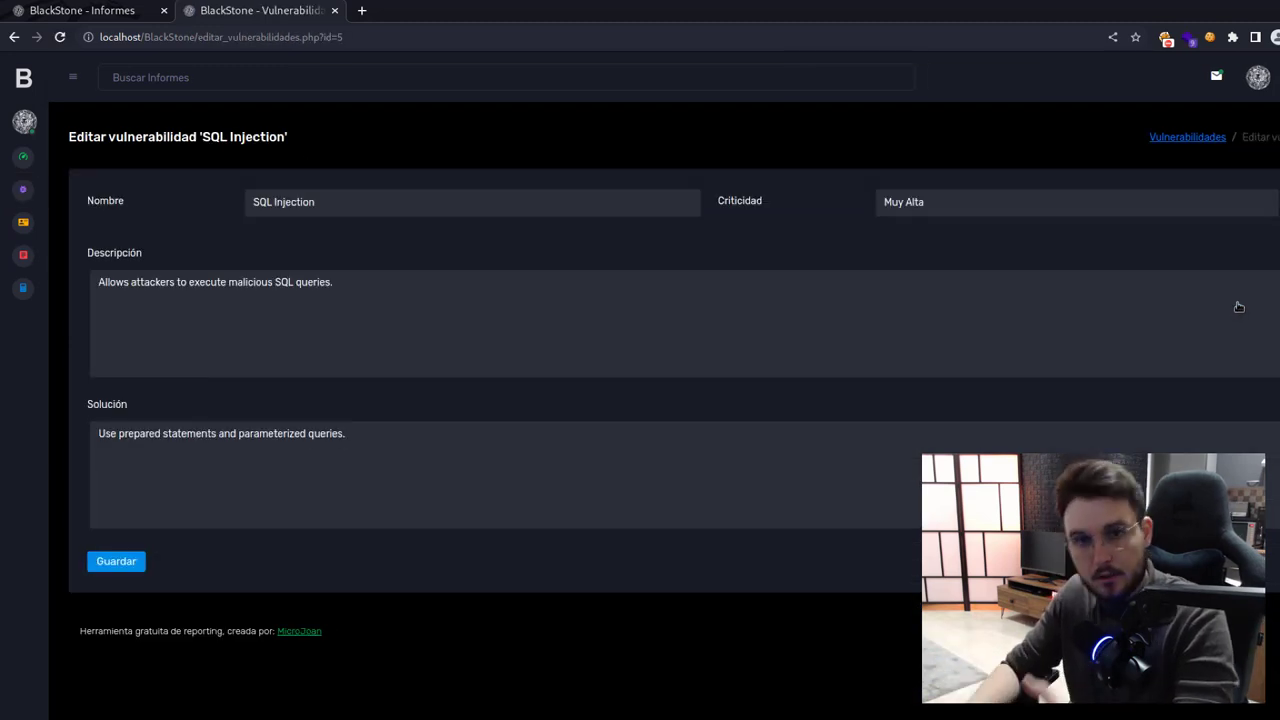
{"action": "left_click", "coordinate": [336, 11]}
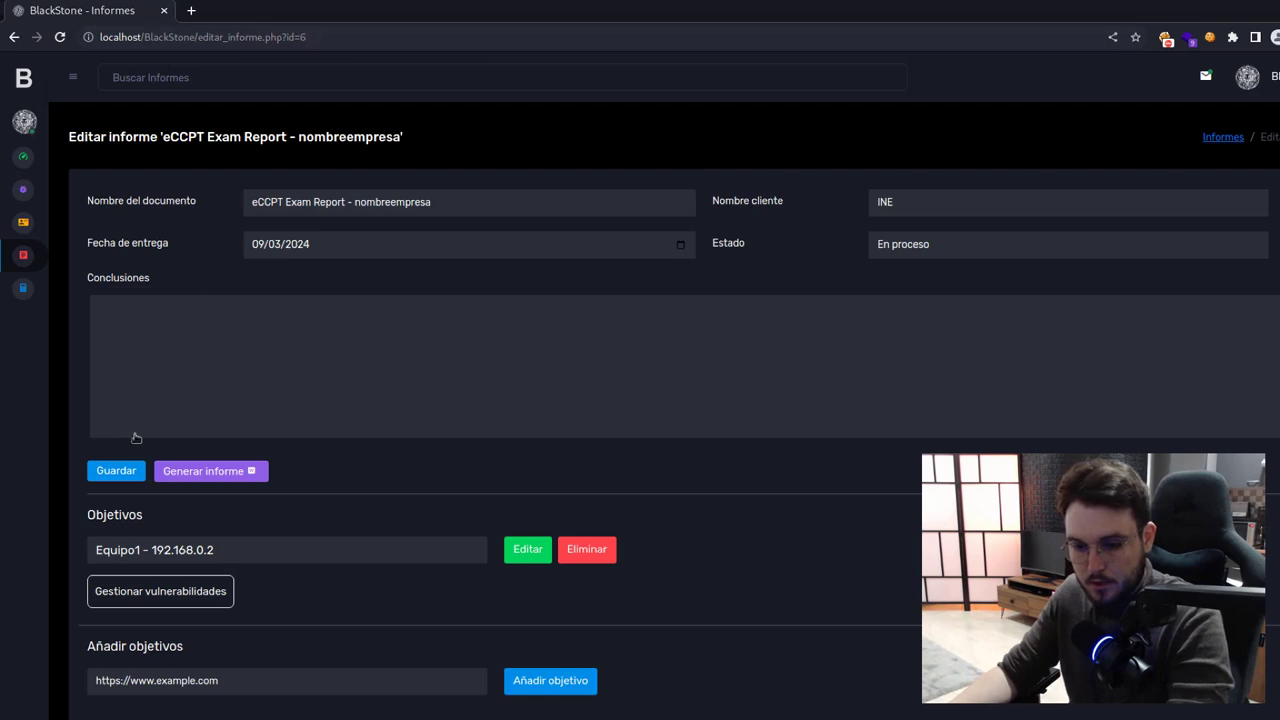
- Filter the vulnerabilities available for objective "Equipo1 - 192.168.0.2" by "sql" and select SQL Injection
{"action": "left_click", "coordinate": [142, 597]}
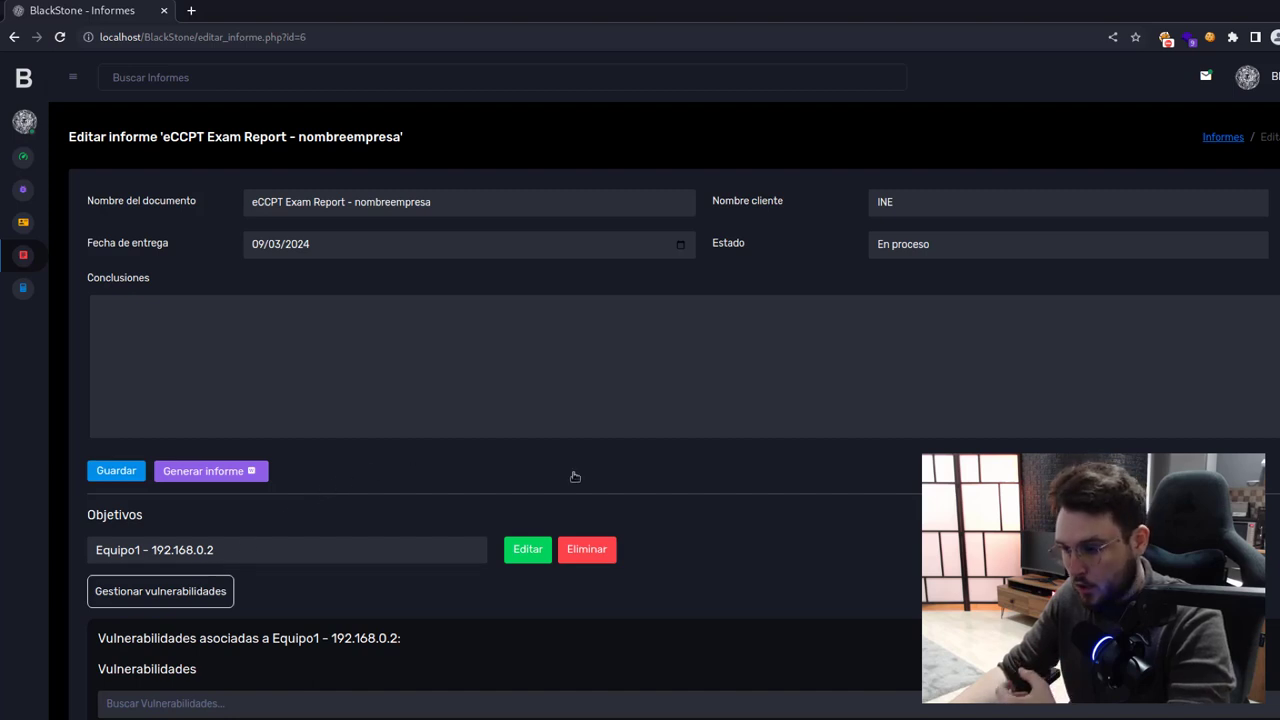
{"action": "scroll", "coordinate": [640, 410], "scroll_direction": "down", "scroll_amount": 4}
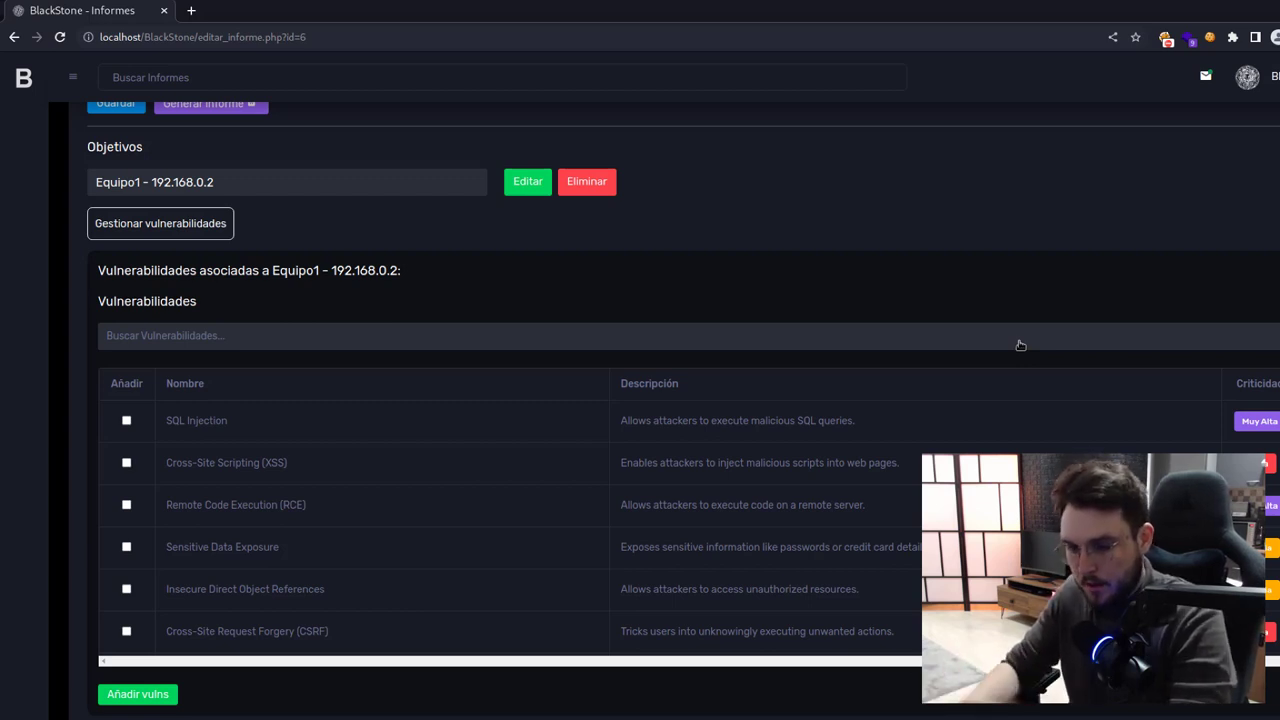
{"action": "left_click", "coordinate": [1020, 345]}
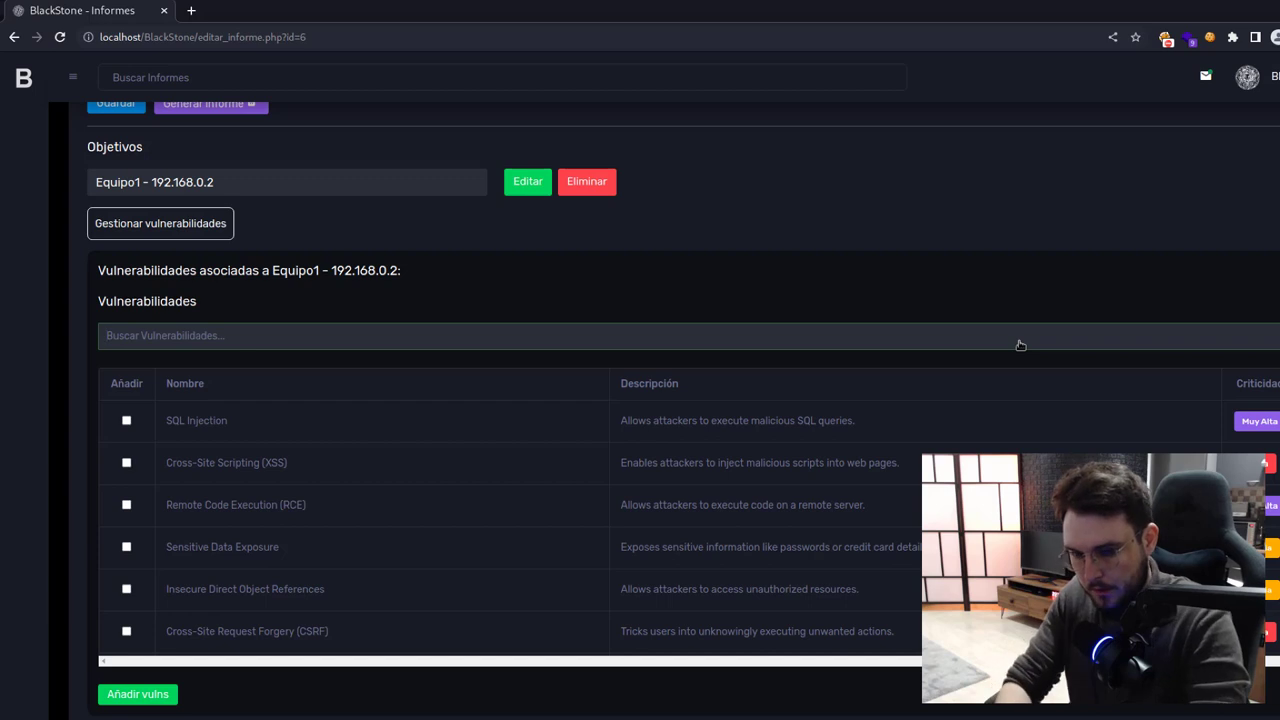
{"action": "type", "text": "sql"}
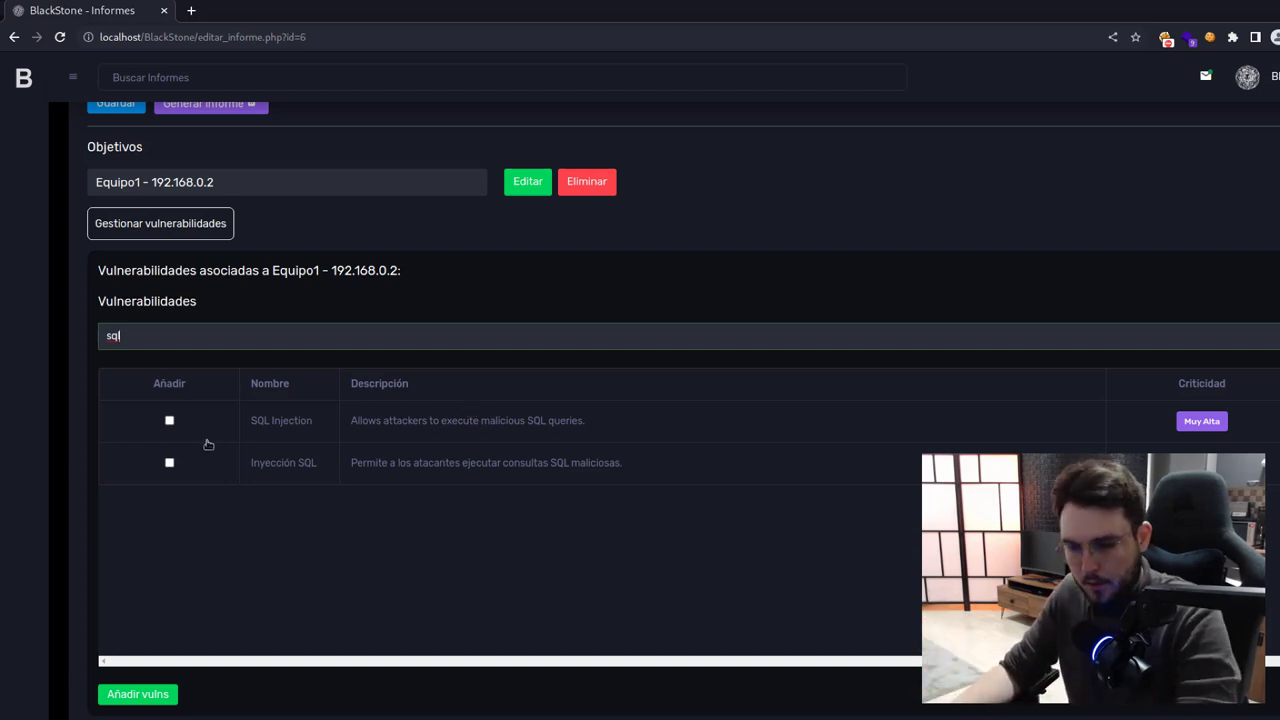
{"action": "left_click", "coordinate": [169, 421]}
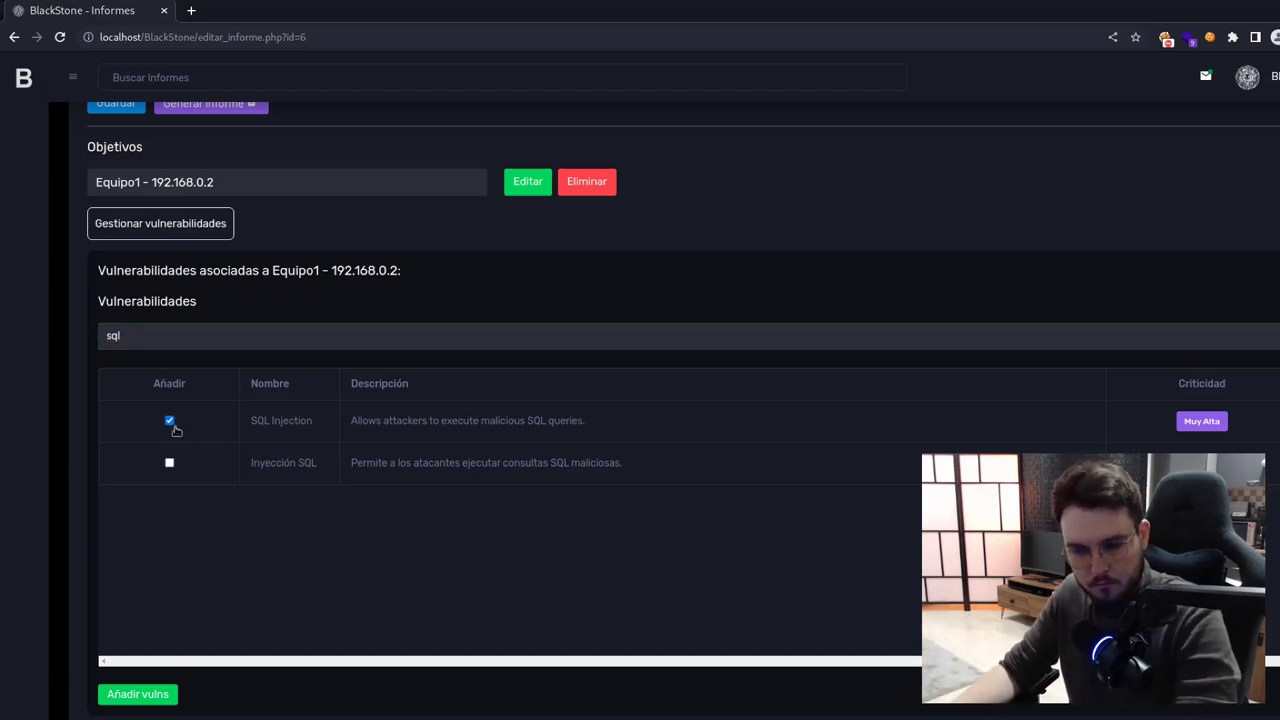
- Replace the vulnerability filter with "RCE" and also select "Ejecución remota de código (RCE)"
{"action": "left_click", "coordinate": [191, 344]}
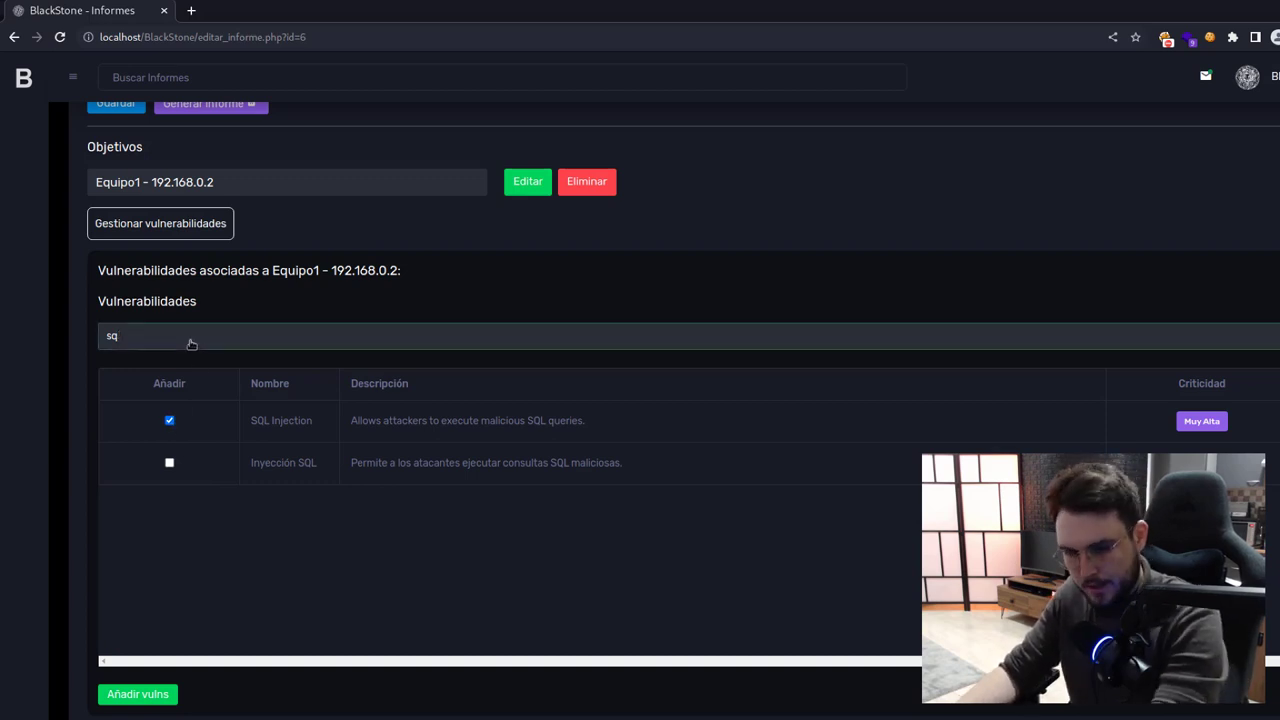
{"action": "key", "text": "BackSpace"}
{"action": "key", "text": "BackSpace"}
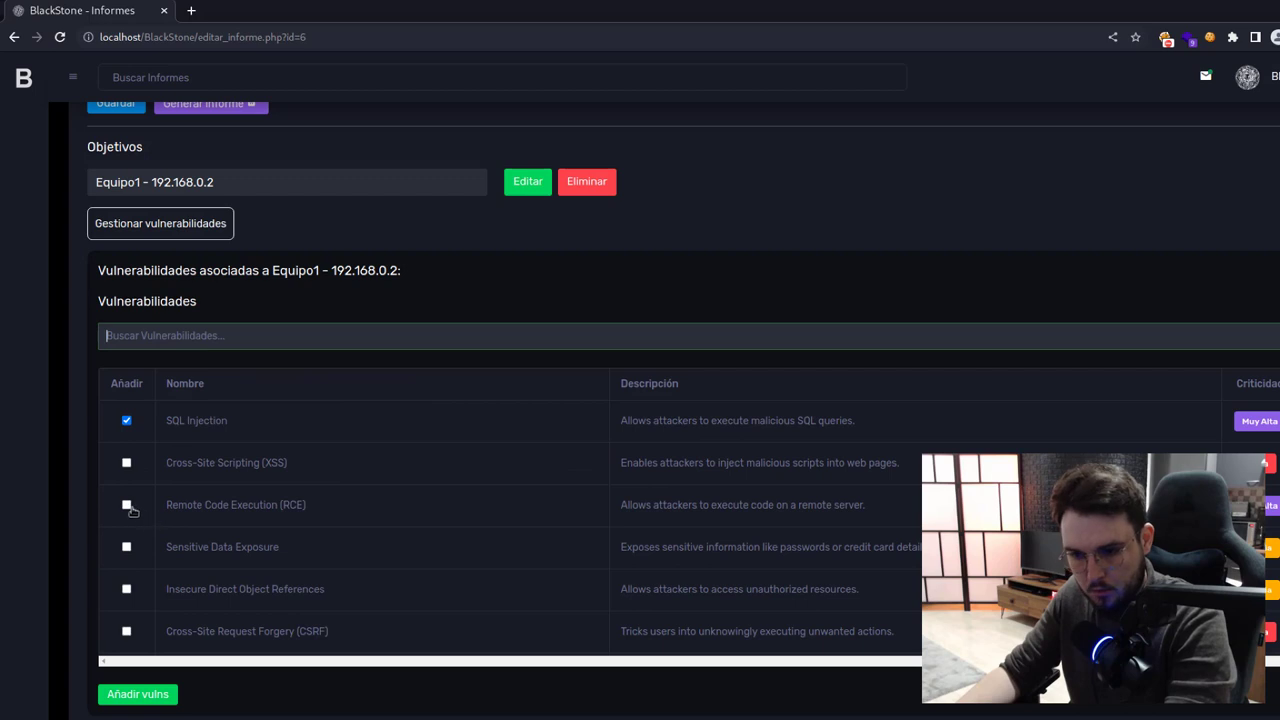
{"action": "left_click", "coordinate": [200, 507]}
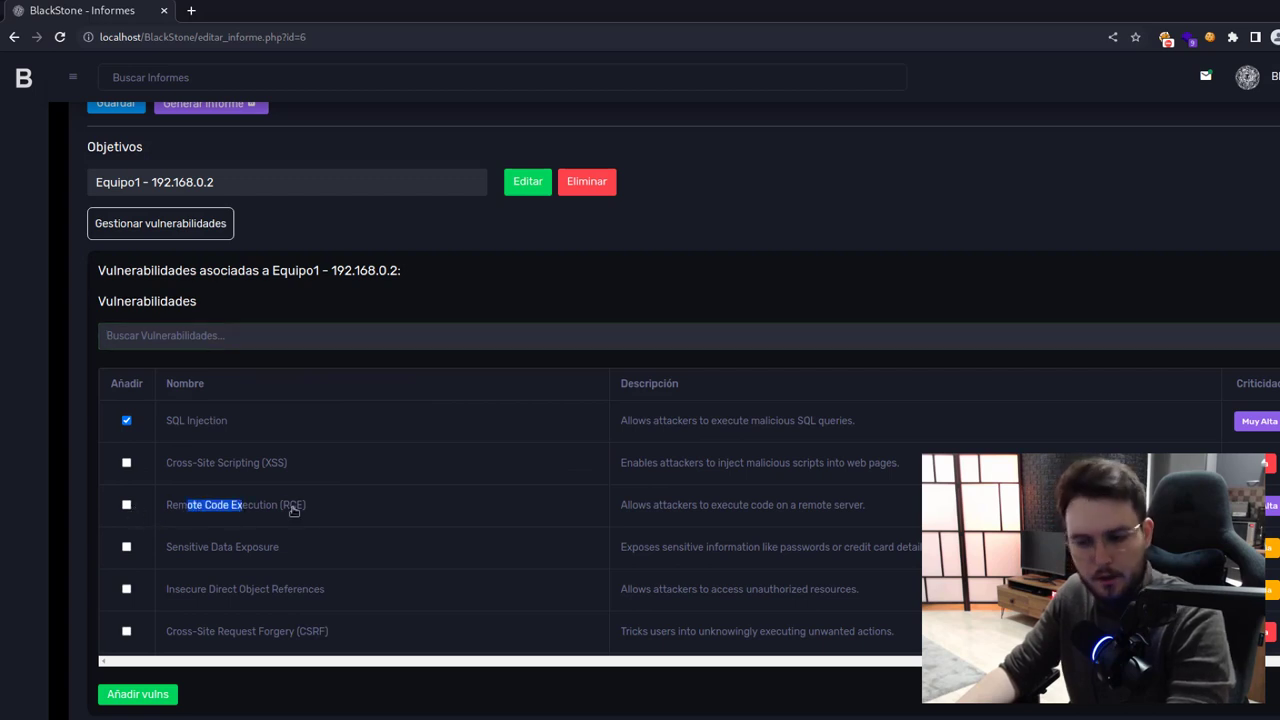
{"action": "left_click", "coordinate": [321, 340]}
{"action": "type", "text": "RCE"}
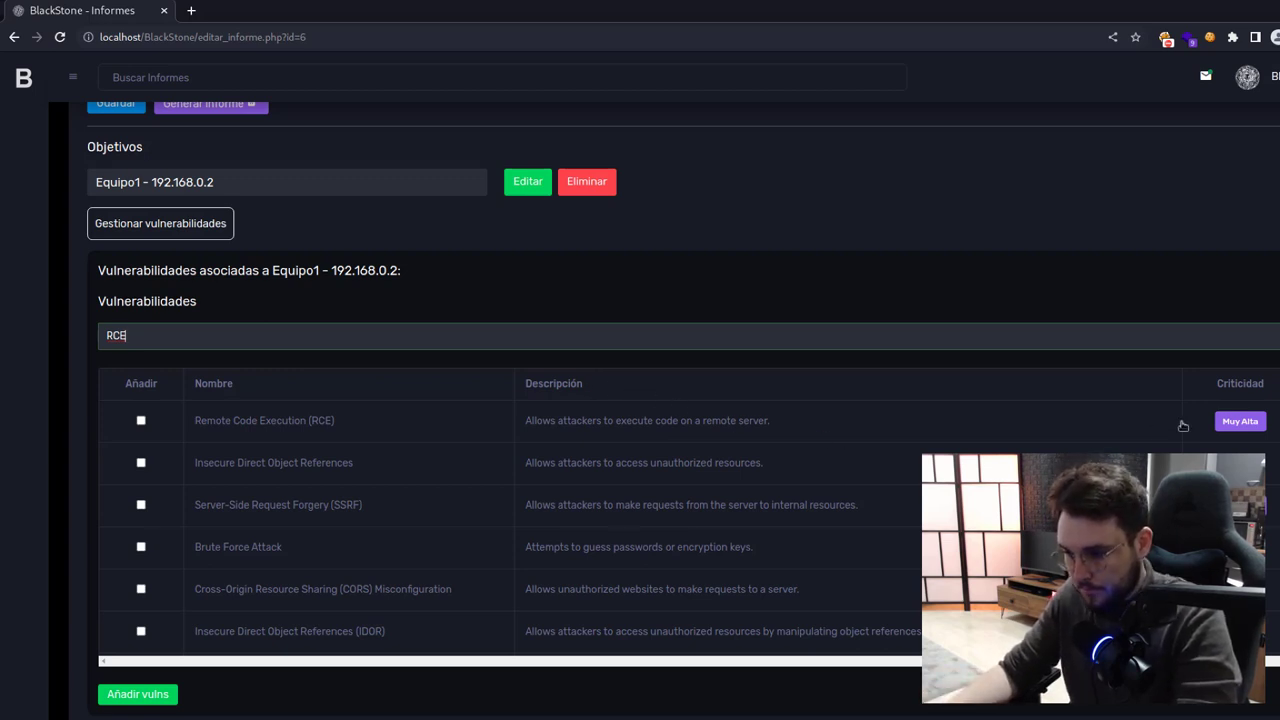
{"action": "scroll", "coordinate": [640, 510], "scroll_direction": "down", "scroll_amount": 4}
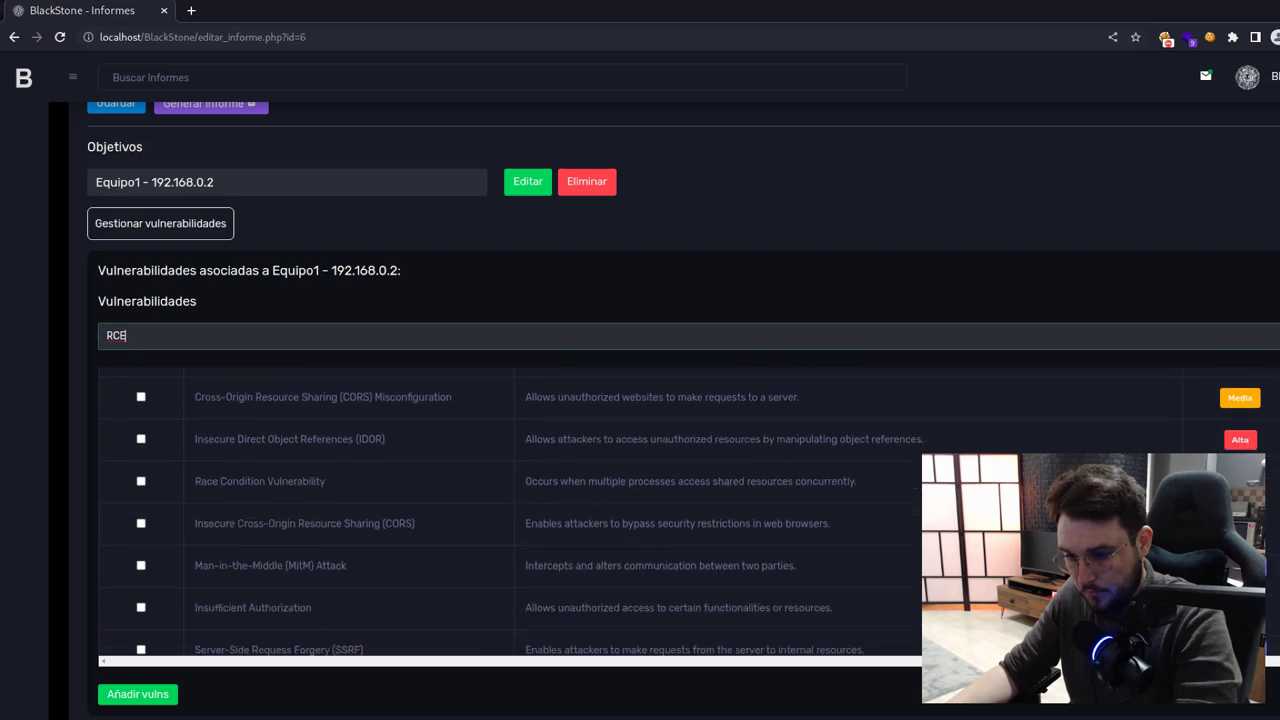
{"action": "scroll", "coordinate": [640, 510], "scroll_direction": "down", "scroll_amount": 5}
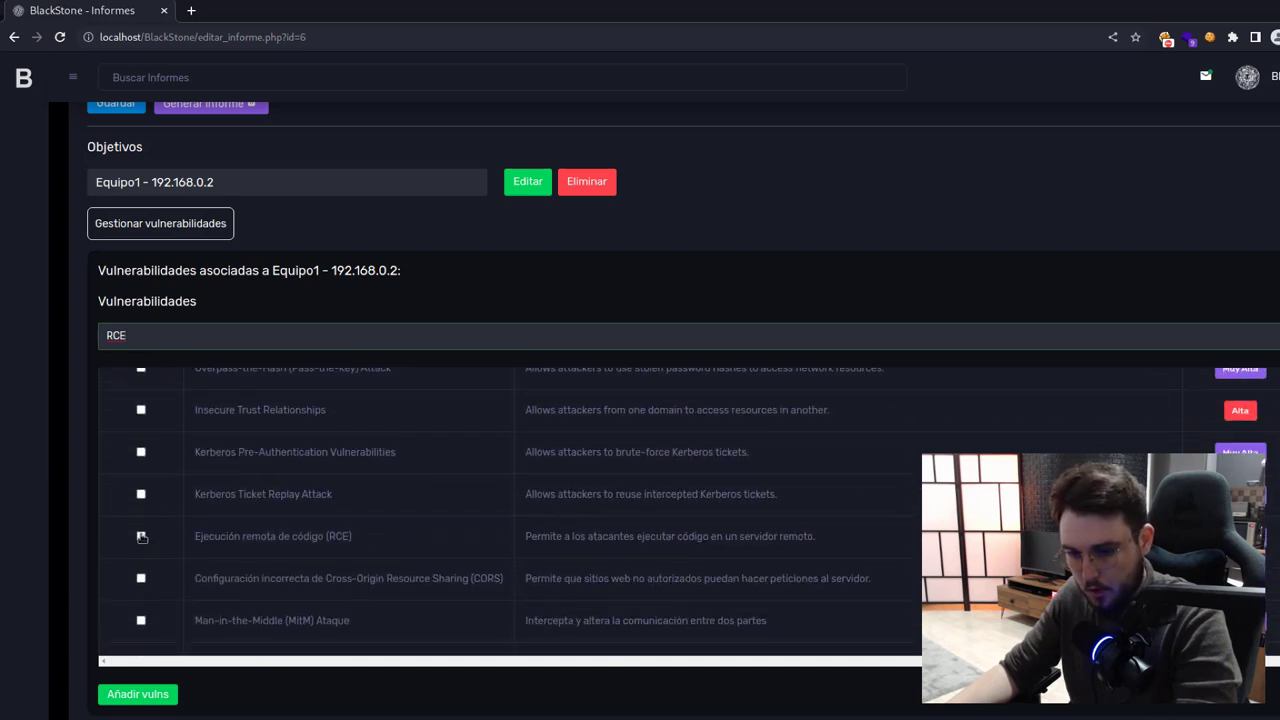
{"action": "left_click", "coordinate": [141, 536]}
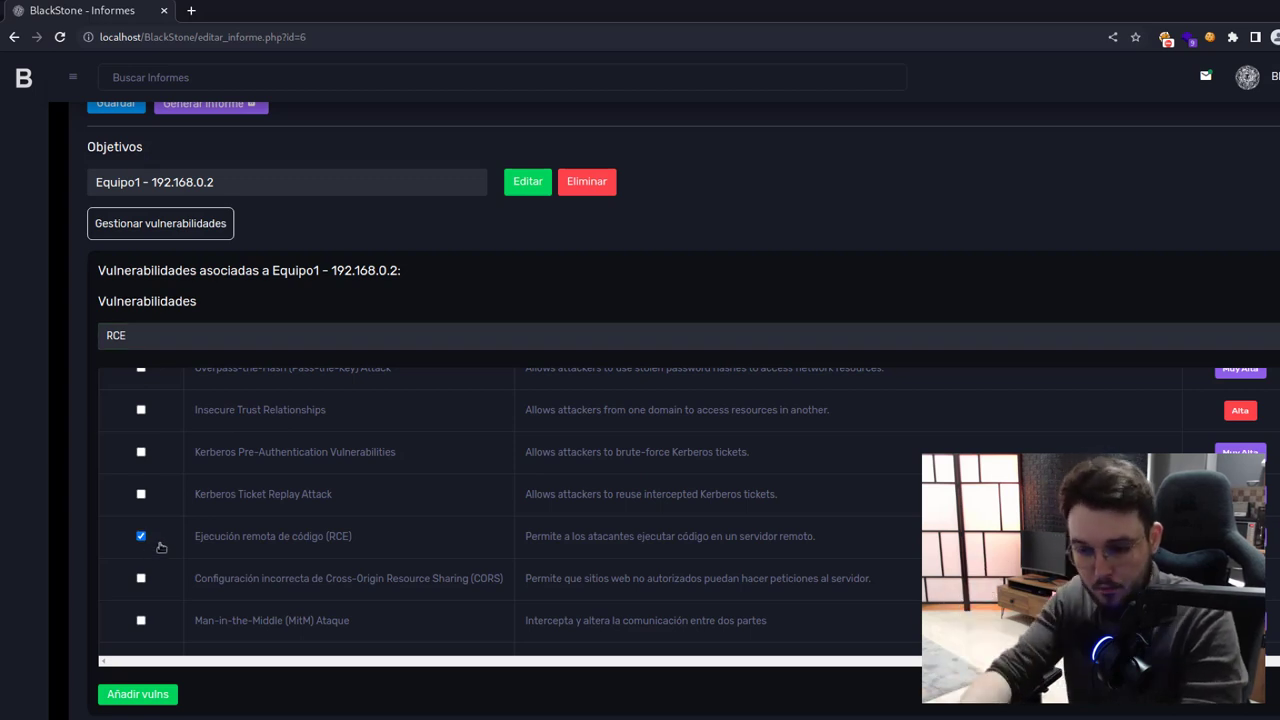
- Clear the vulnerability filter and add the selected vulnerabilities to the objective "Equipo1 - 192.168.0.2"
{"action": "double_click", "coordinate": [340, 340]}
{"action": "key", "text": "BackSpace"}
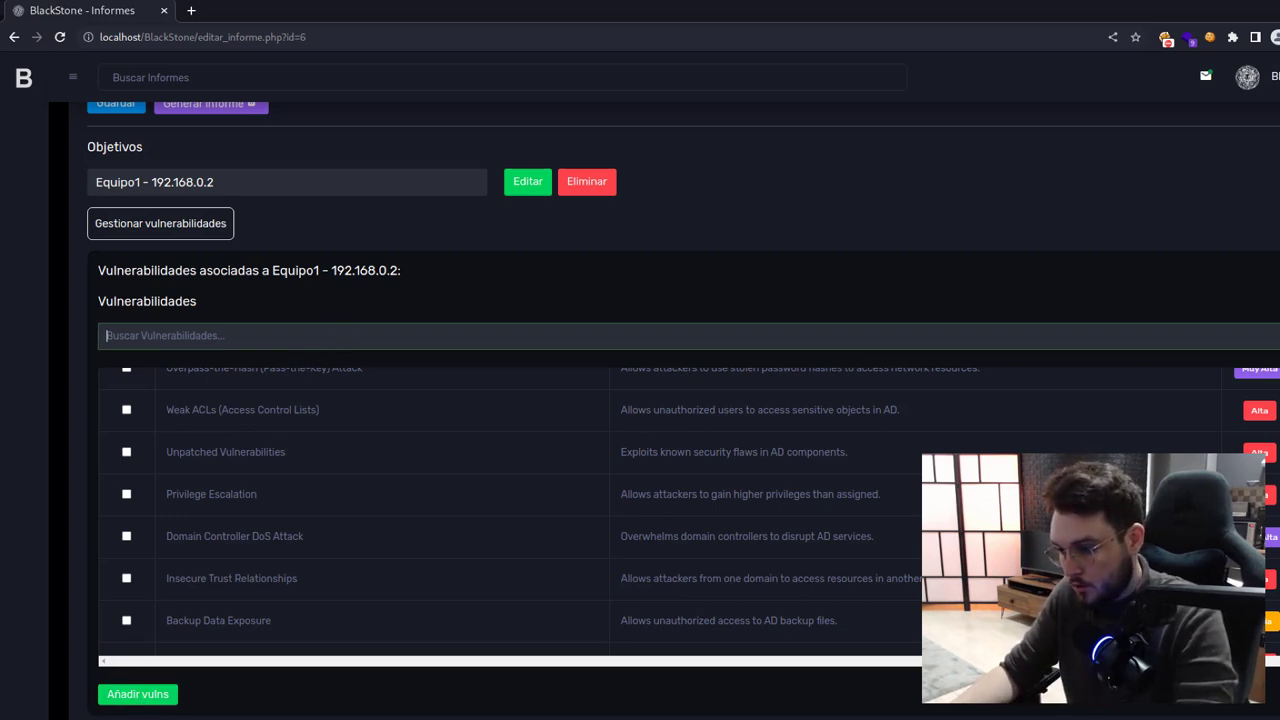
{"action": "scroll", "coordinate": [567, 554], "scroll_direction": "down", "scroll_amount": 1}
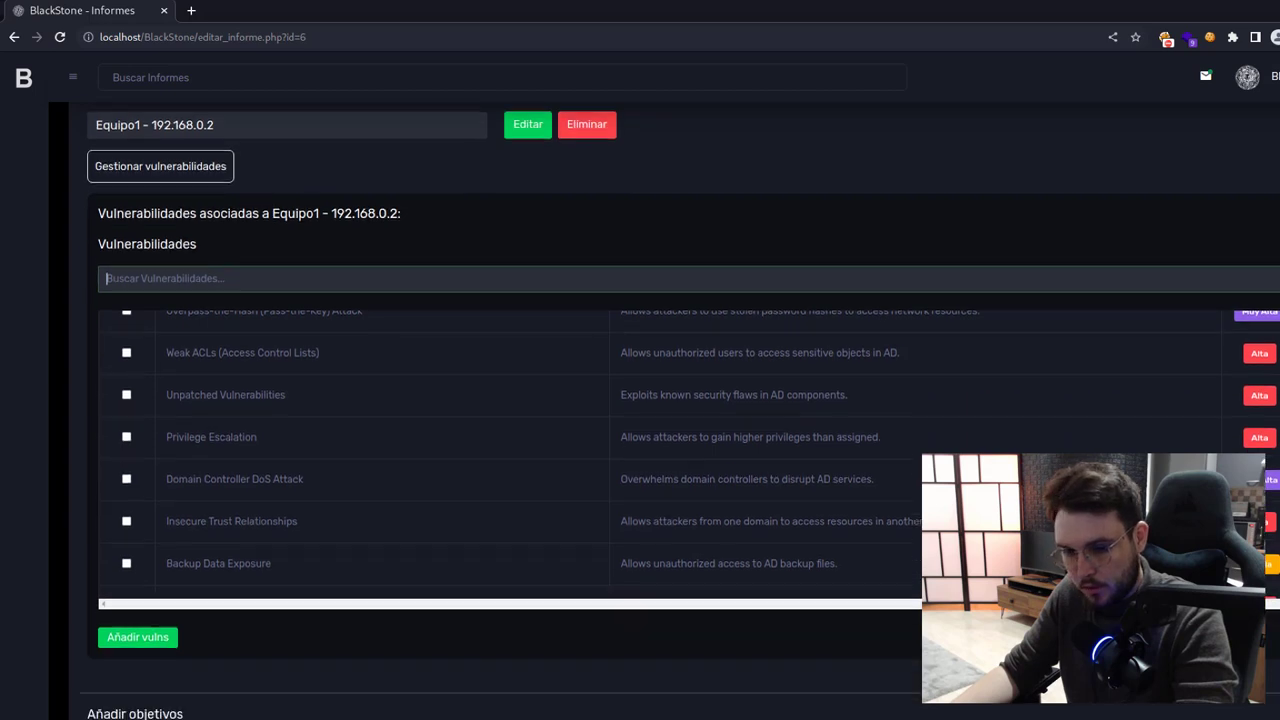
{"action": "left_click", "coordinate": [164, 642]}
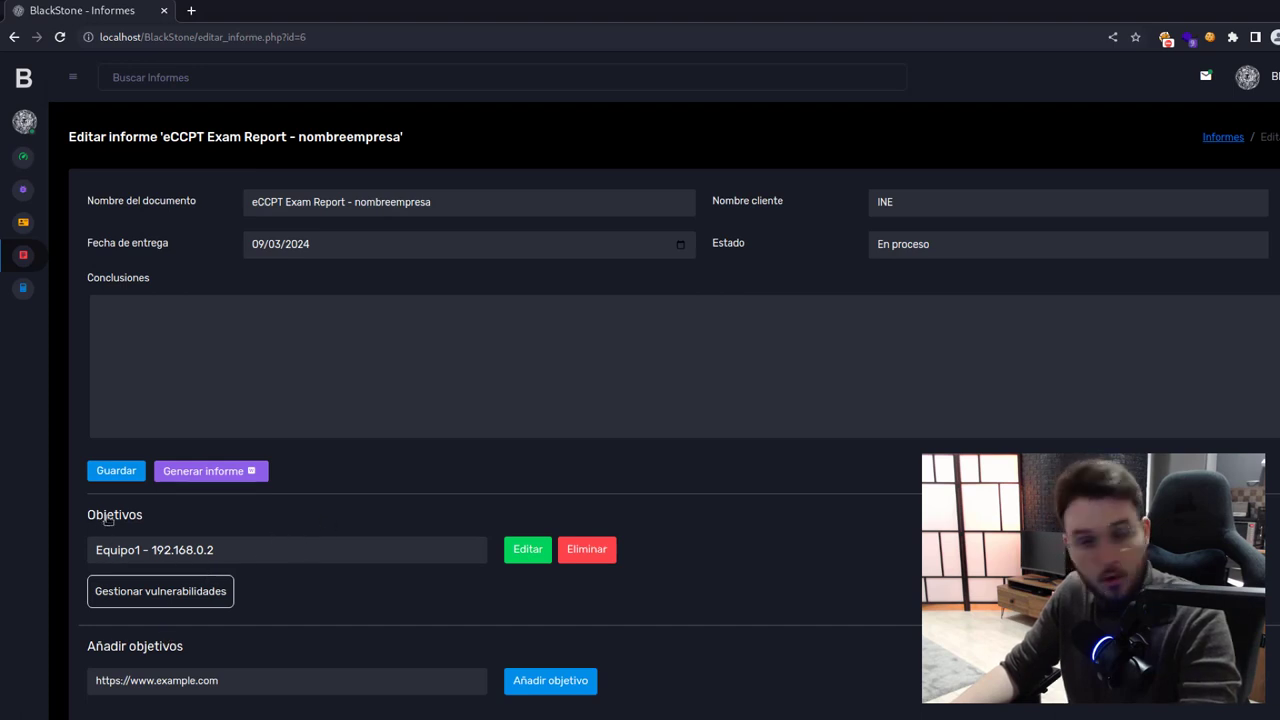
- Show the vulnerabilities associated with "Equipo1 - 192.168.0.2" and open its SQL Injection entry for editing in a new tab
{"action": "left_click", "coordinate": [115, 597]}
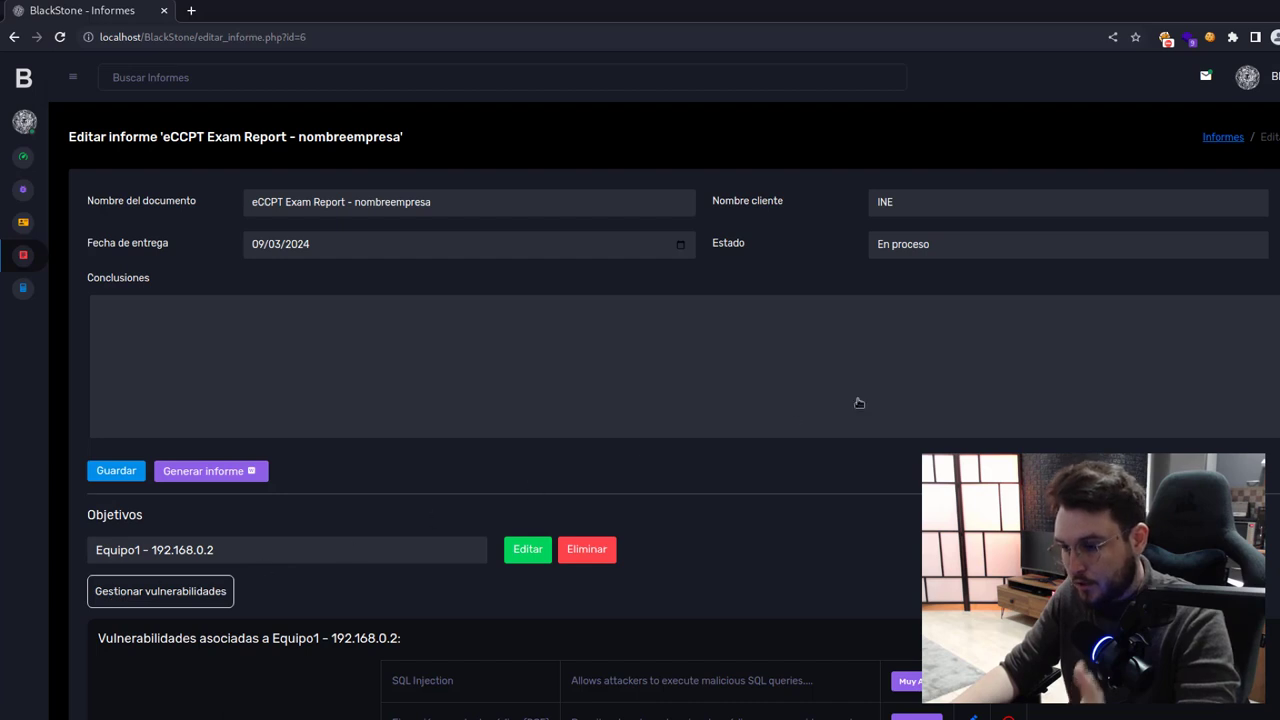
{"action": "scroll", "coordinate": [640, 400], "scroll_direction": "down", "scroll_amount": 4}
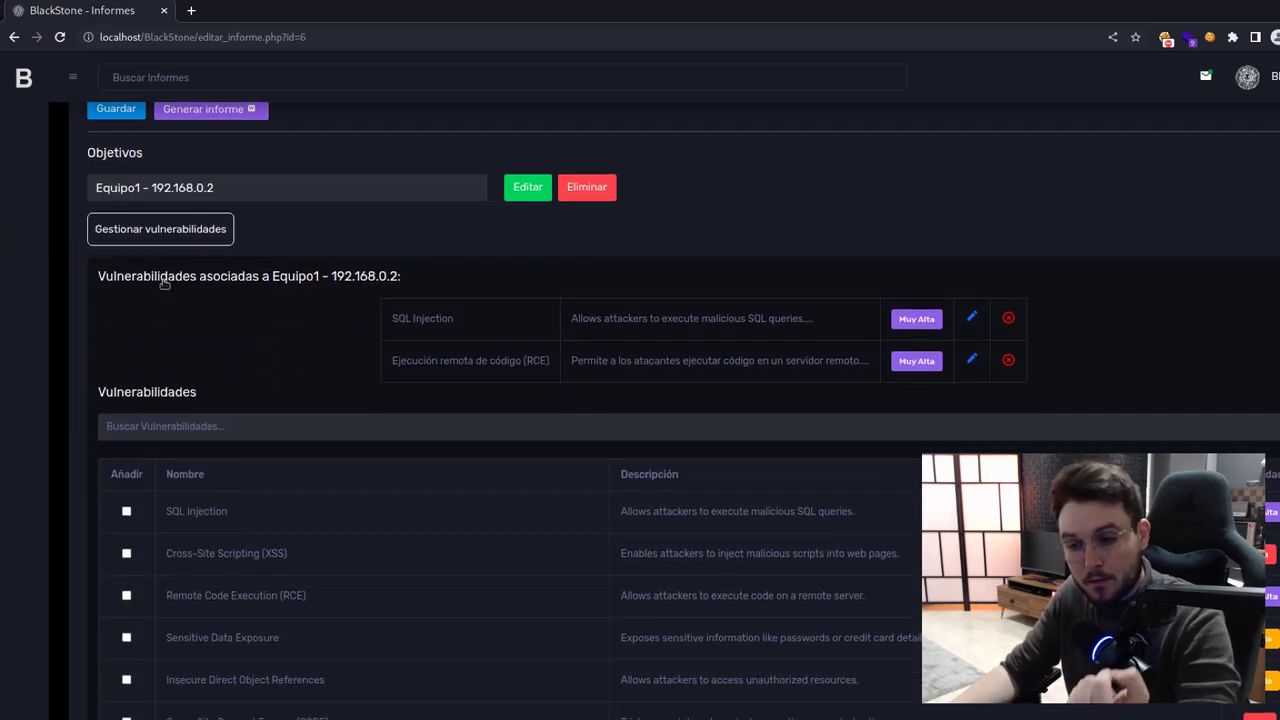
{"action": "left_click_drag", "start_coordinate": [413, 320], "coordinate": [549, 364]}
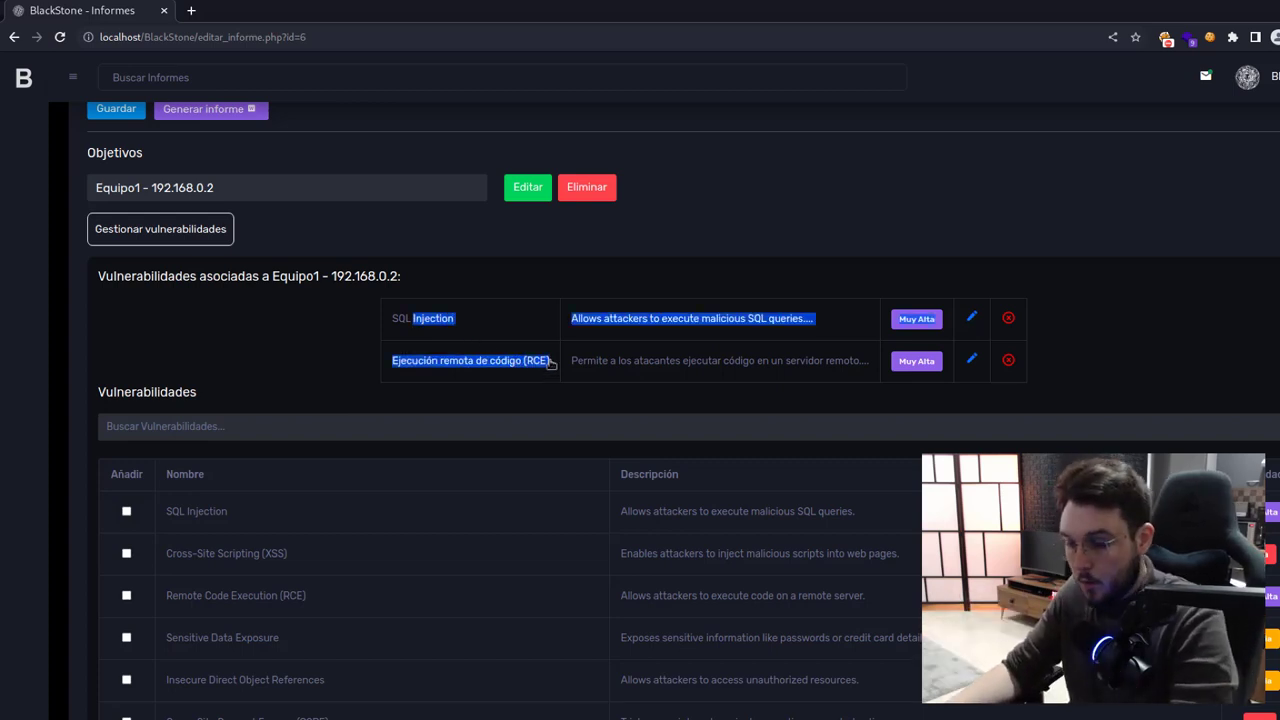
{"action": "left_click", "coordinate": [624, 369]}
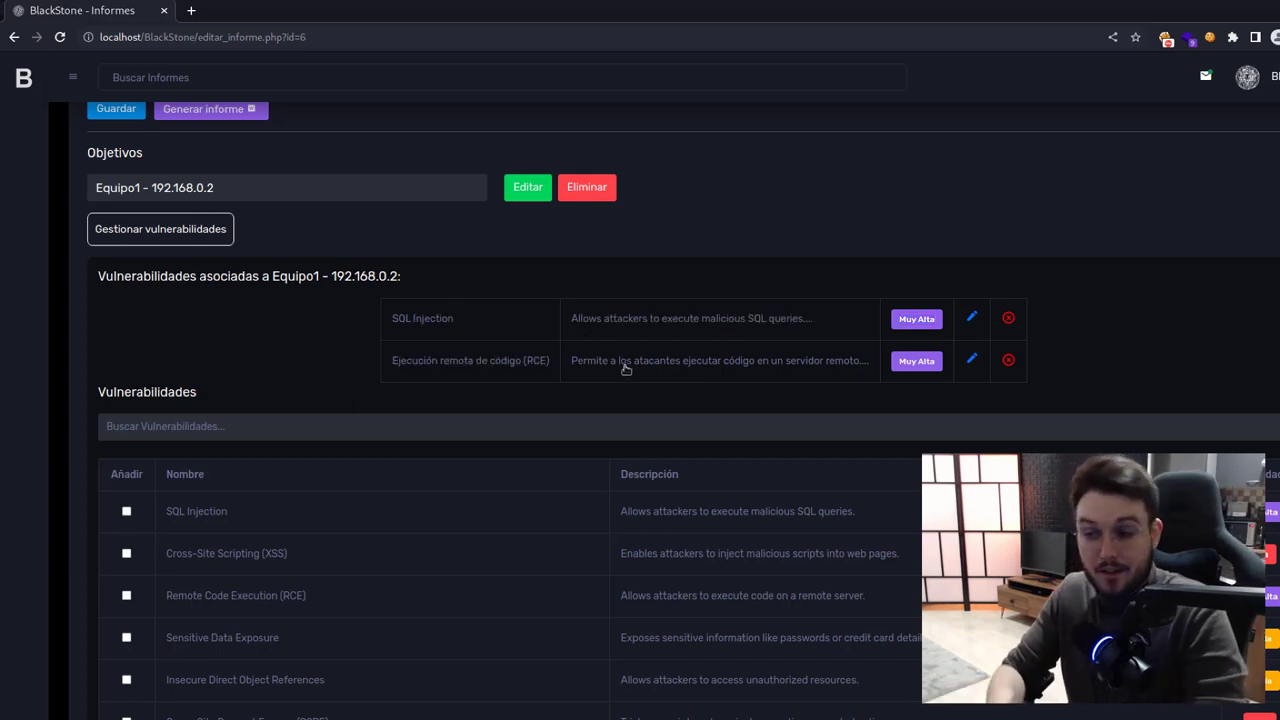
{"action": "left_click", "coordinate": [972, 319]}
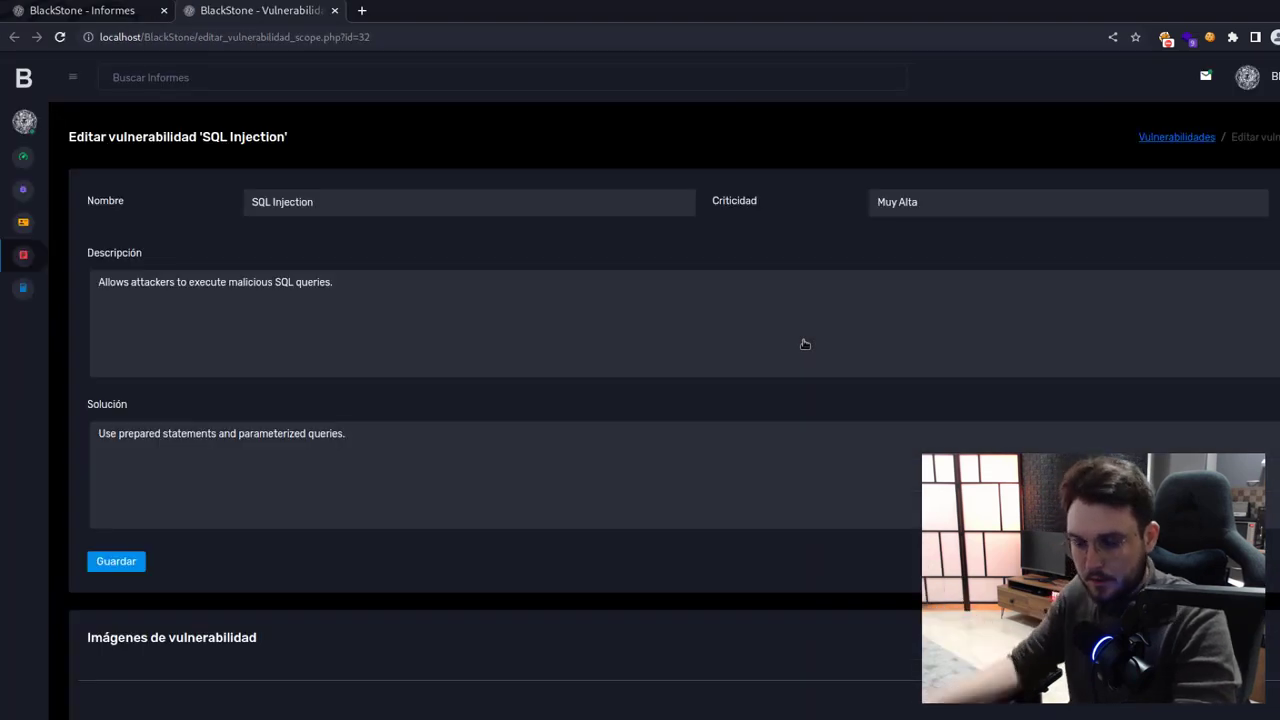
- Append the test text "HJMHJMHJMHJMJ" to the description of the objective's SQL Injection vulnerability and save it
{"action": "left_click_drag", "start_coordinate": [306, 294], "coordinate": [214, 297]}
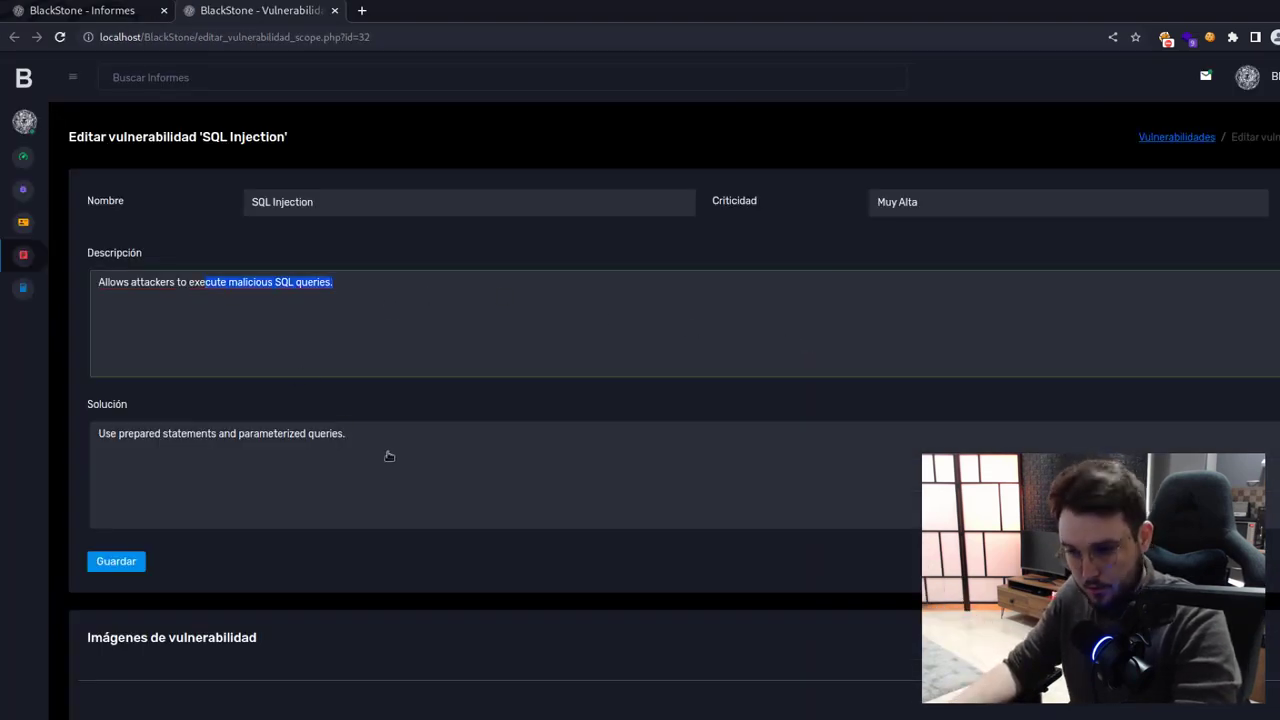
{"action": "left_click", "coordinate": [235, 455]}
{"action": "double_click", "coordinate": [329, 203]}
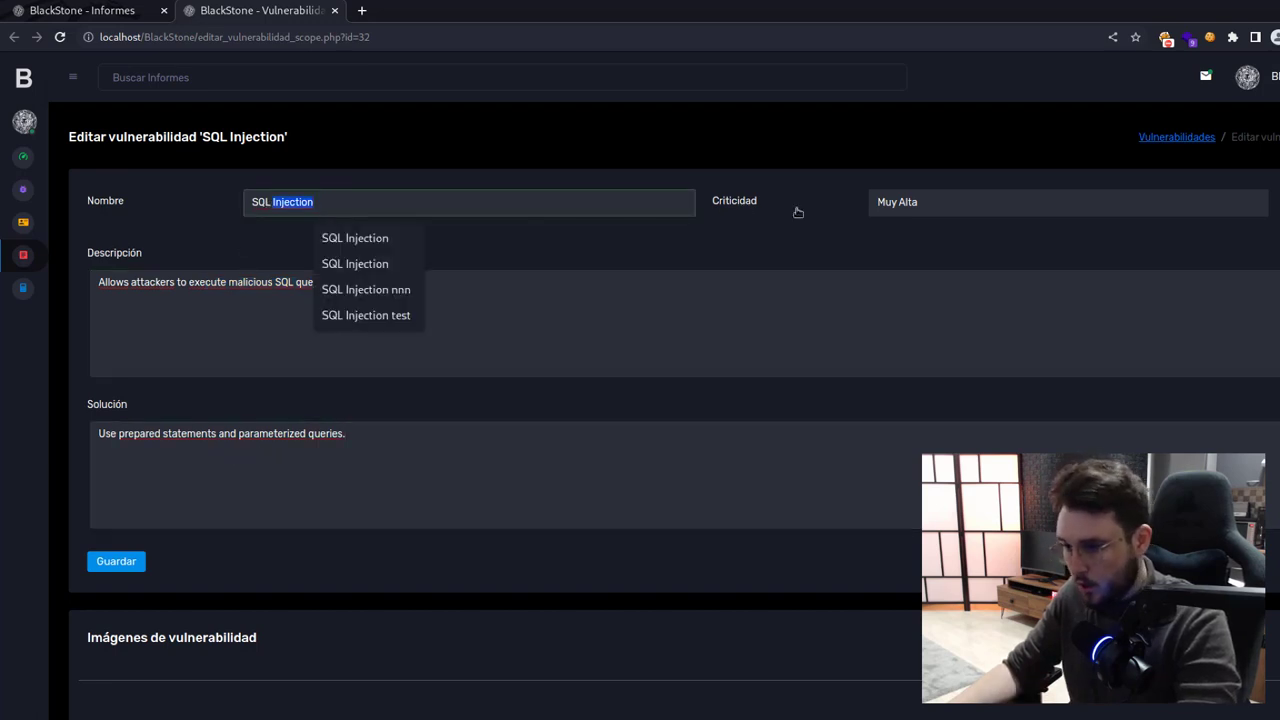
{"action": "left_click", "coordinate": [1034, 206]}
{"action": "left_click", "coordinate": [771, 397]}
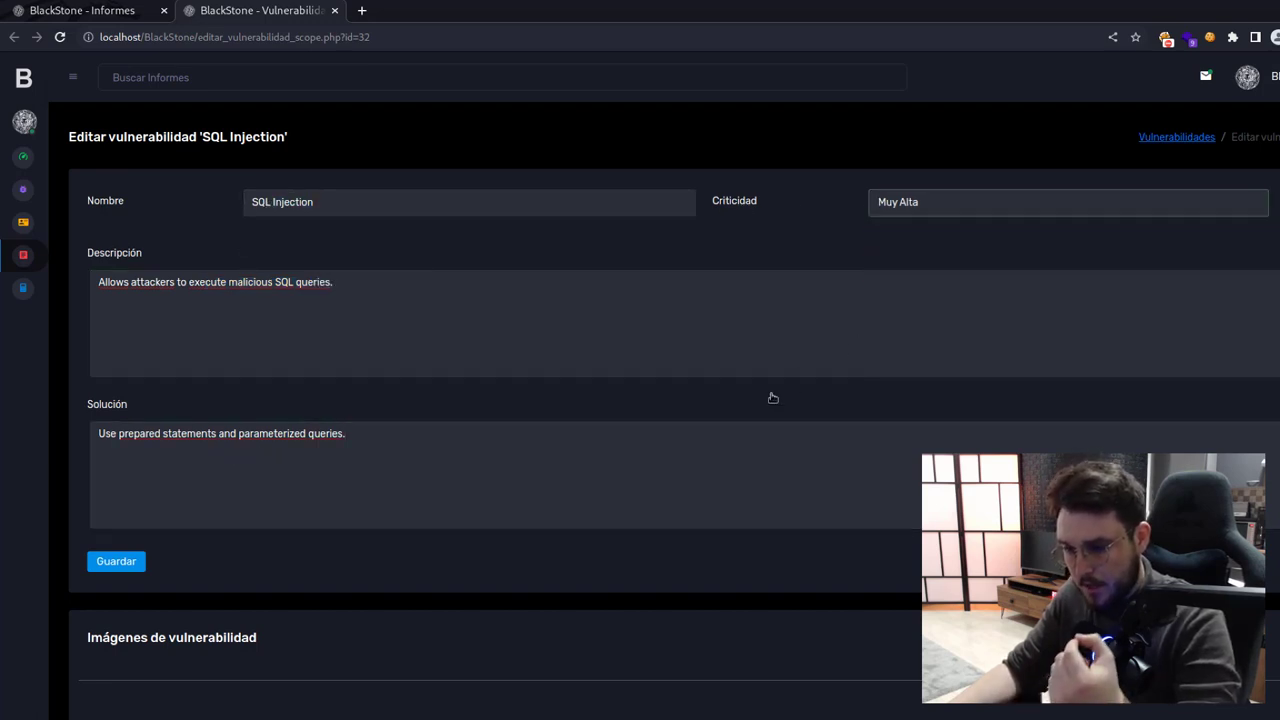
{"action": "left_click", "coordinate": [185, 296]}
{"action": "type", "text": "HJMHJMHJMHJMJ"}
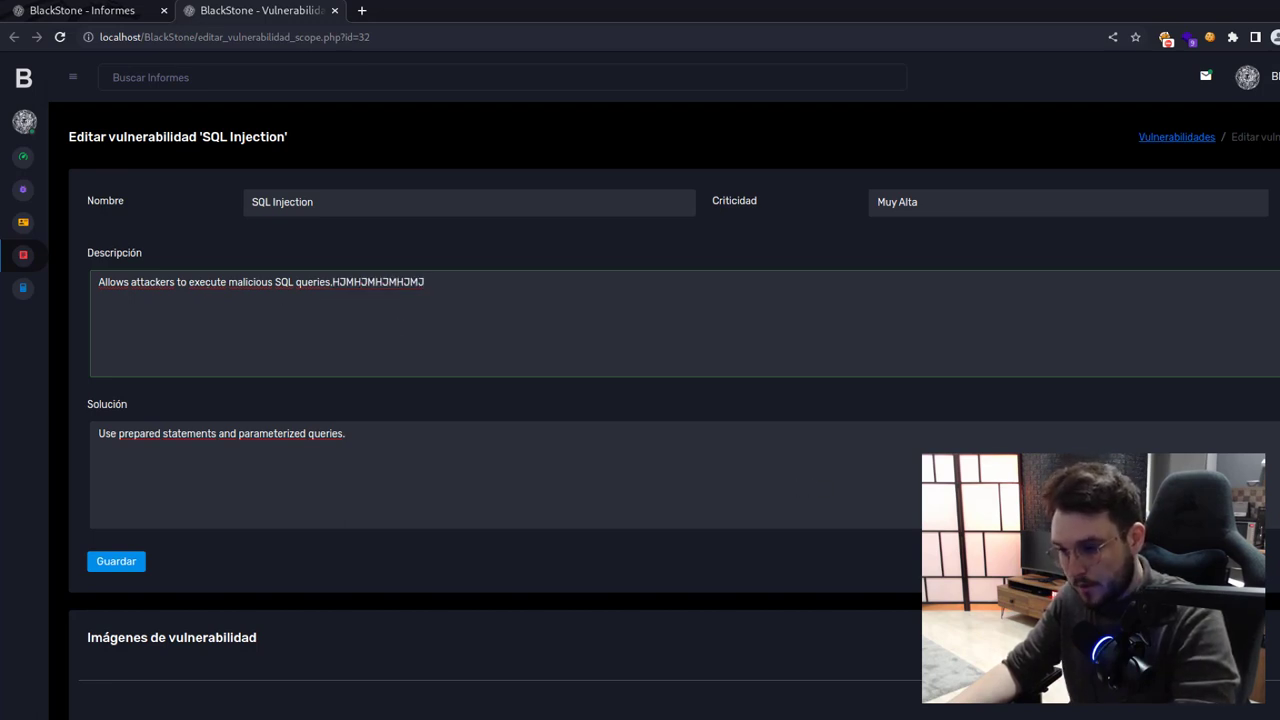
{"action": "scroll", "coordinate": [640, 400], "scroll_direction": "down", "scroll_amount": 5}
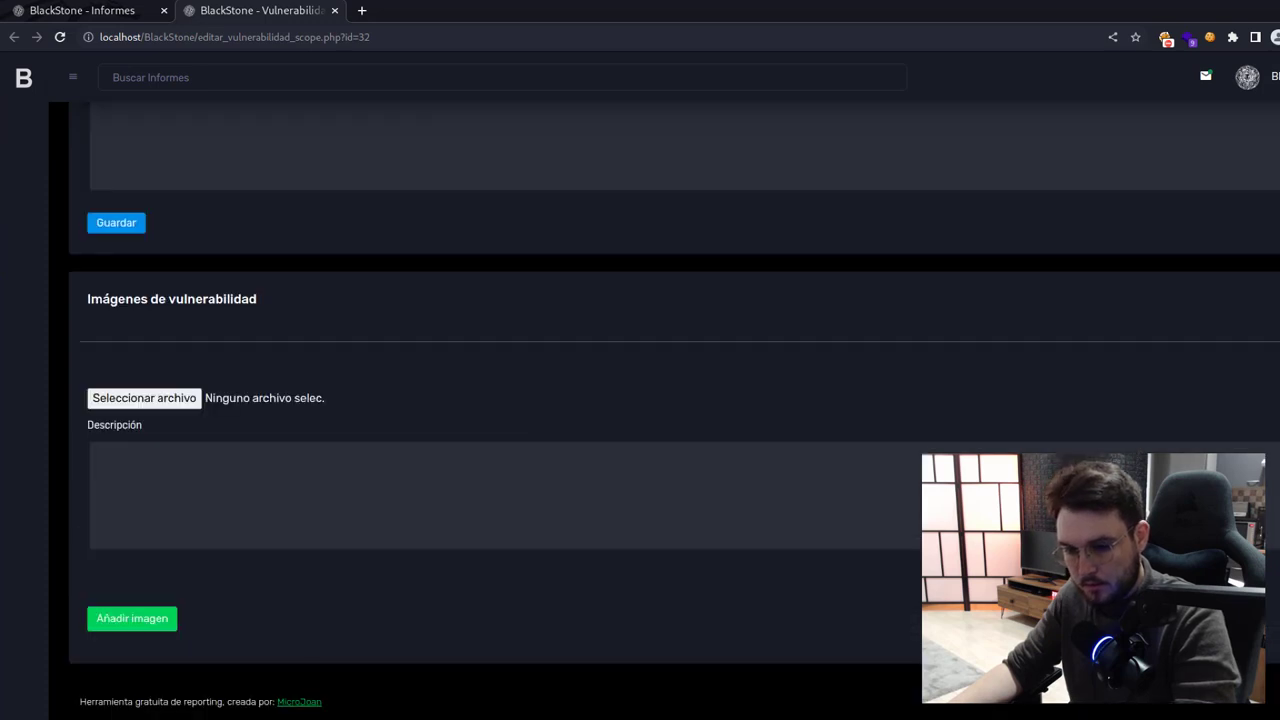
{"action": "left_click", "coordinate": [136, 228]}
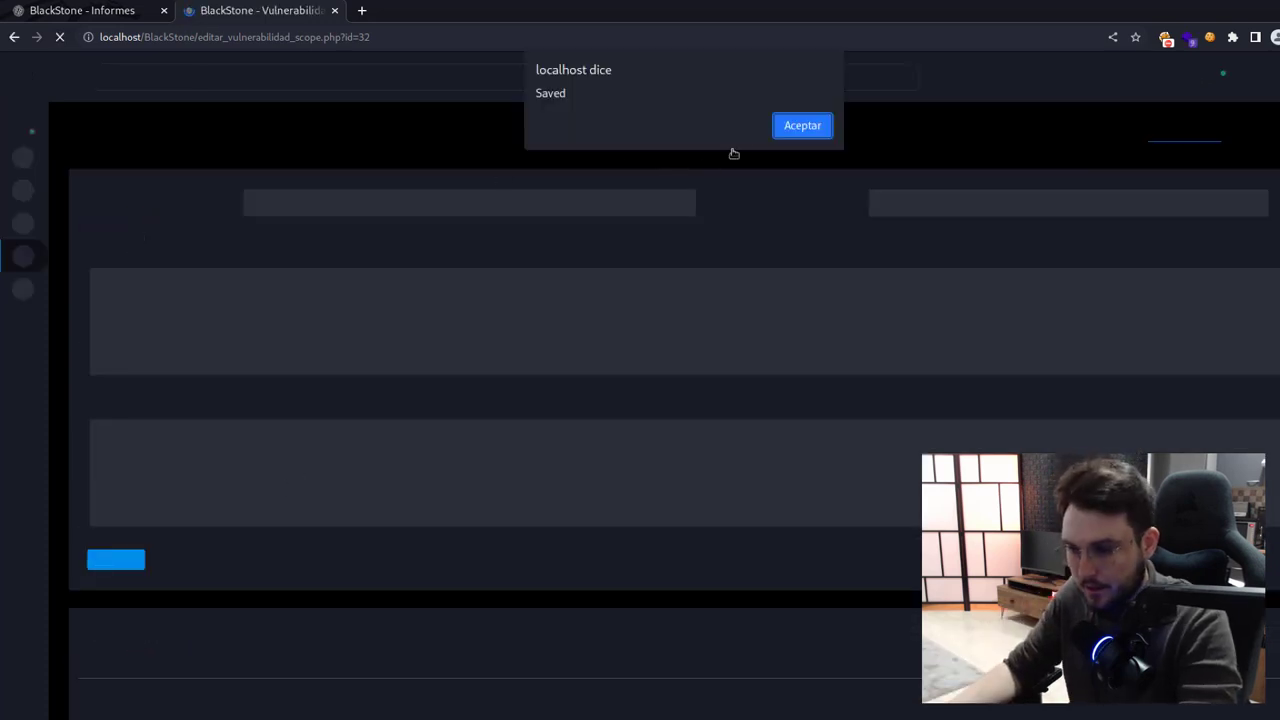
{"action": "left_click", "coordinate": [802, 126]}
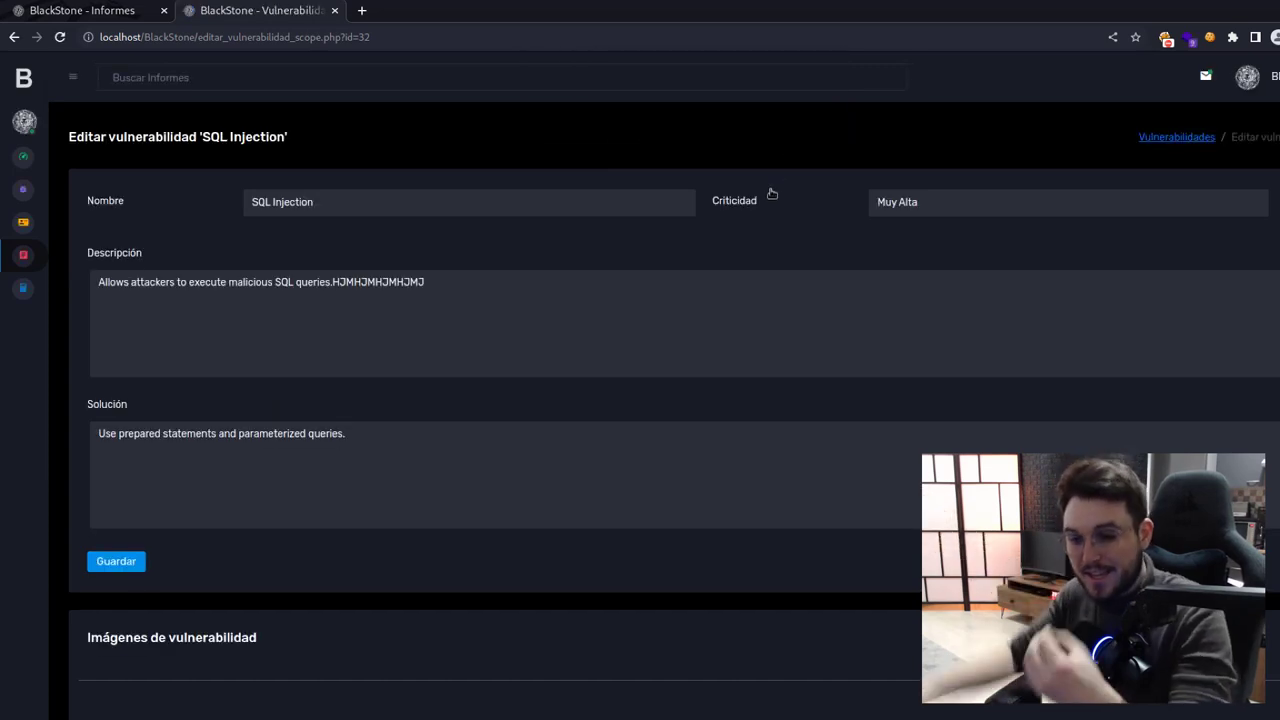
- Open the general vulnerability list in a new tab and switch to it
{"action": "mouse_move", "coordinate": [252, 203]}
{"action": "left_mouse_down"}
{"action": "mouse_move", "coordinate": [277, 203]}
{"action": "mouse_move", "coordinate": [259, 203]}
{"action": "left_mouse_up"}
{"action": "left_click", "coordinate": [234, 298]}
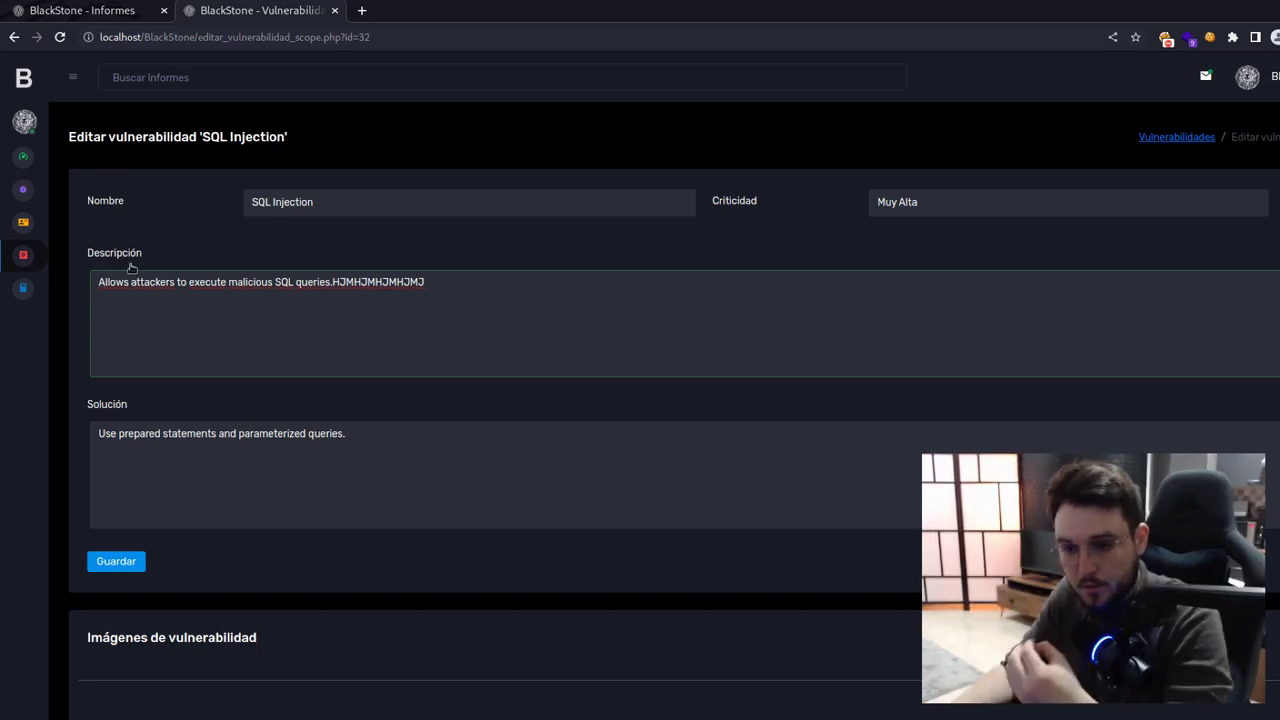
{"action": "right_click", "coordinate": [29, 200]}
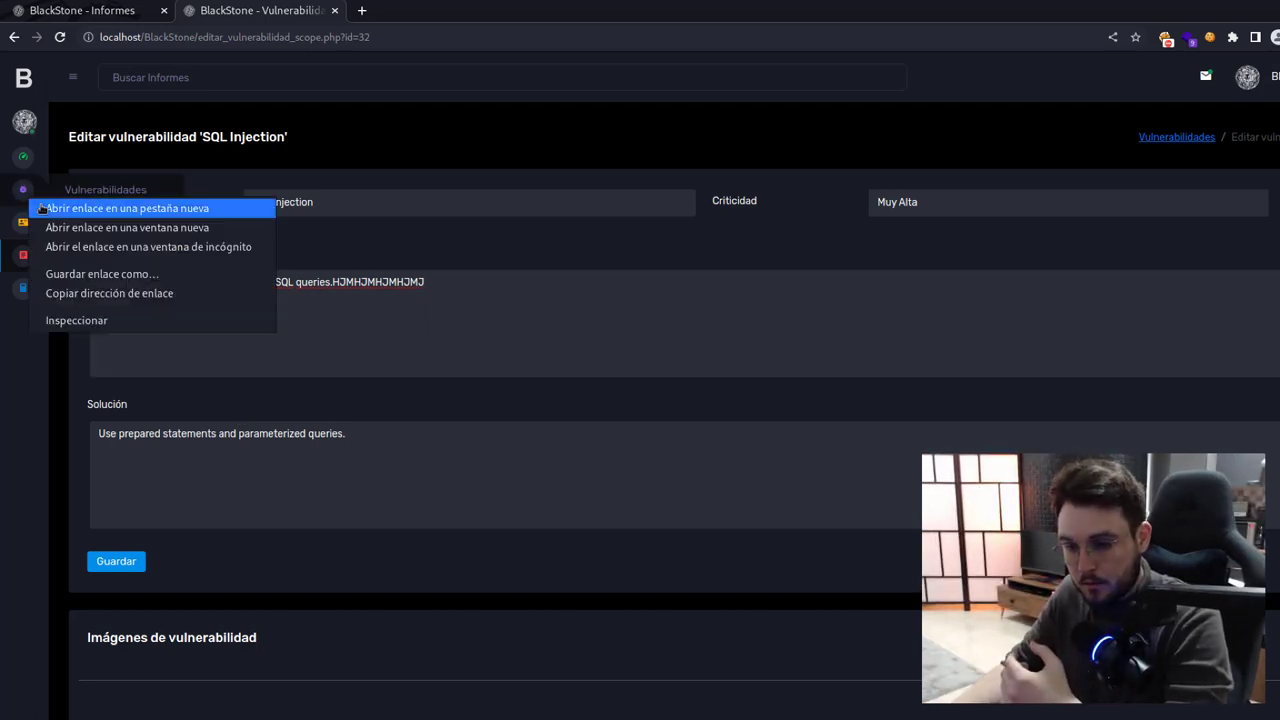
{"action": "left_click", "coordinate": [60, 207]}
{"action": "left_click", "coordinate": [409, 20]}
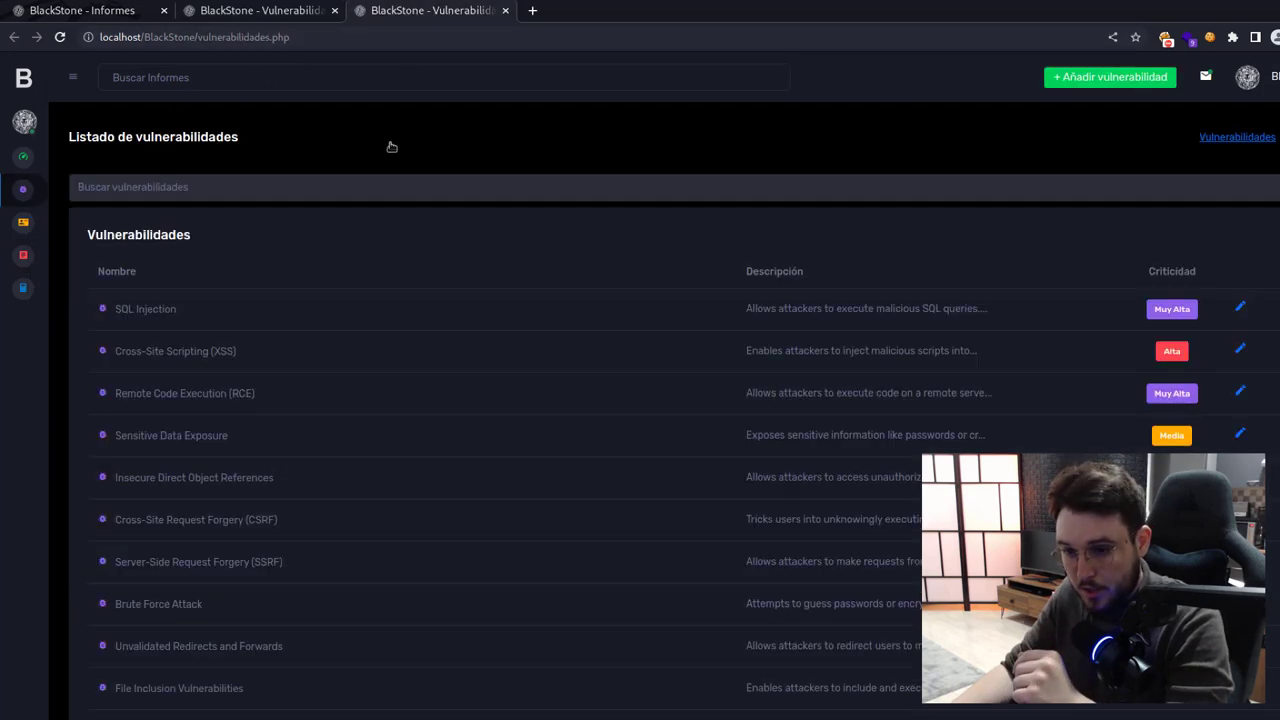
- Filter the general vulnerability list by "sql" and open the SQL Injection entry to check its original description and solution
{"action": "left_click", "coordinate": [347, 188]}
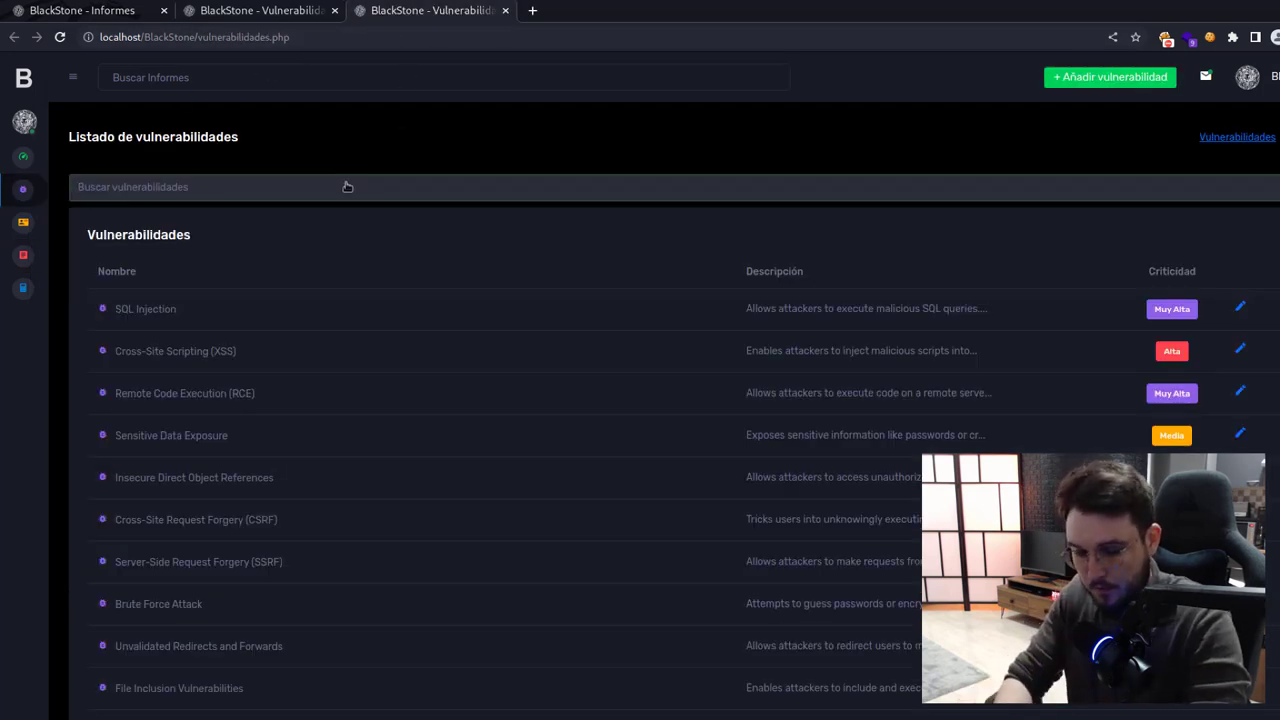
{"action": "type", "text": "sql"}
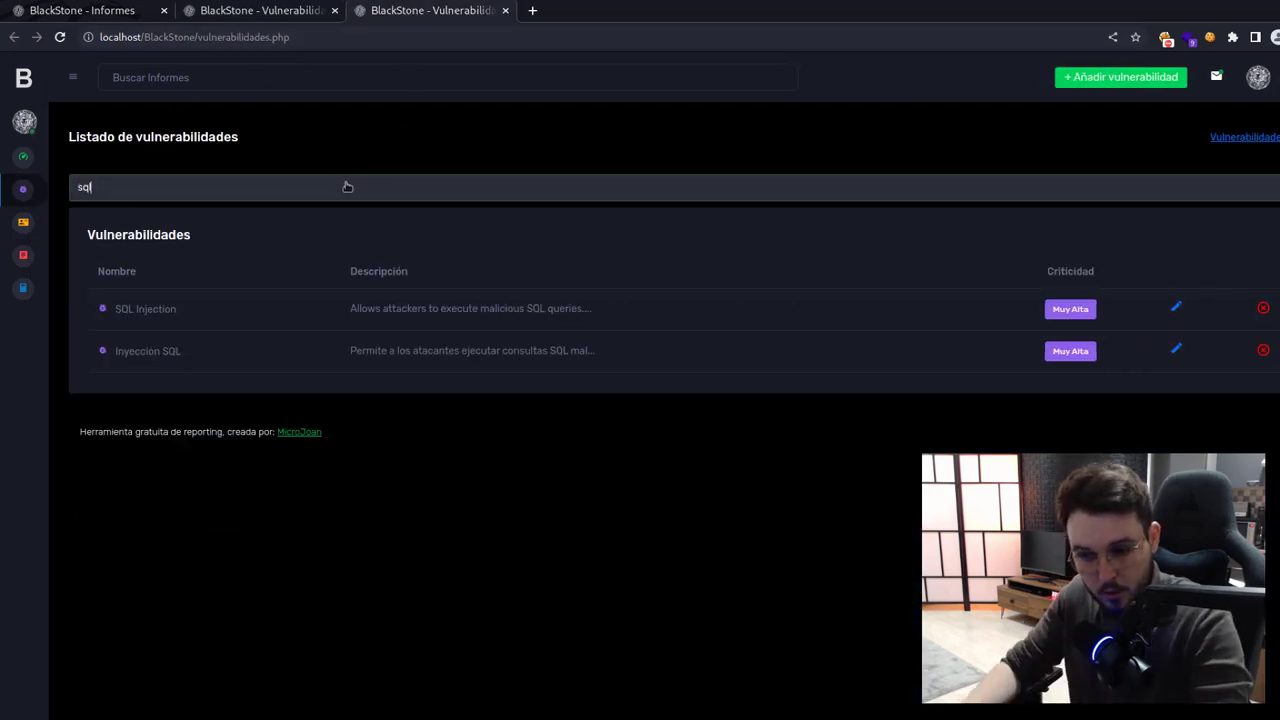
{"action": "left_click", "coordinate": [1177, 308]}
{"action": "left_click", "coordinate": [727, 342]}
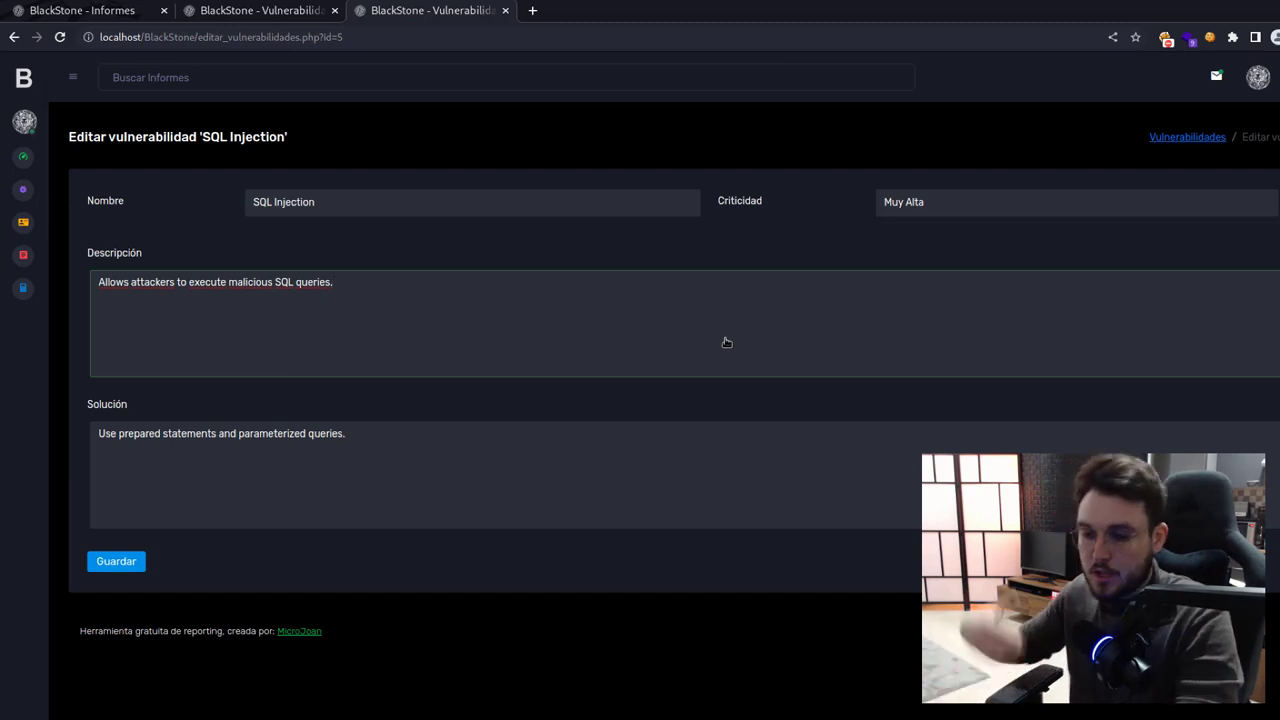
{"action": "left_click", "coordinate": [675, 507]}
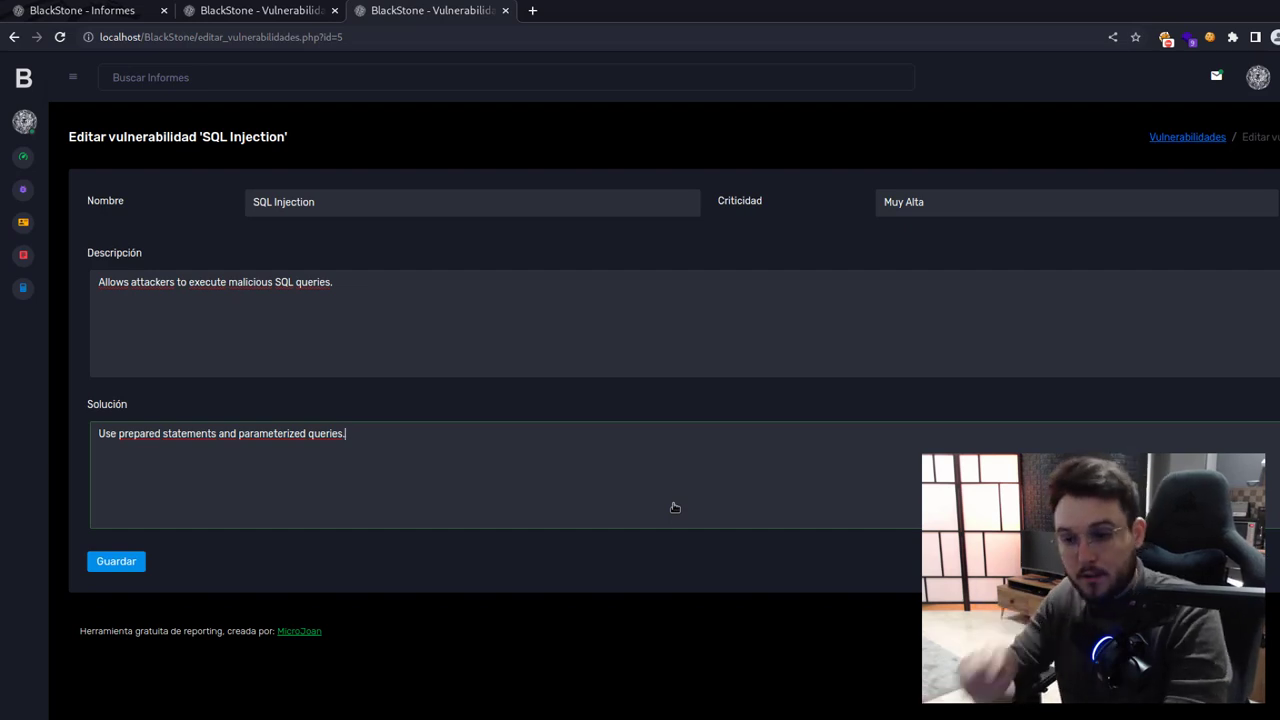
- Check the vulnerabilities associated with "Equipo1 - 192.168.0.2" in the report, close the general vulnerability page and return to the objective's SQL Injection entry
{"action": "left_click", "coordinate": [154, 21]}
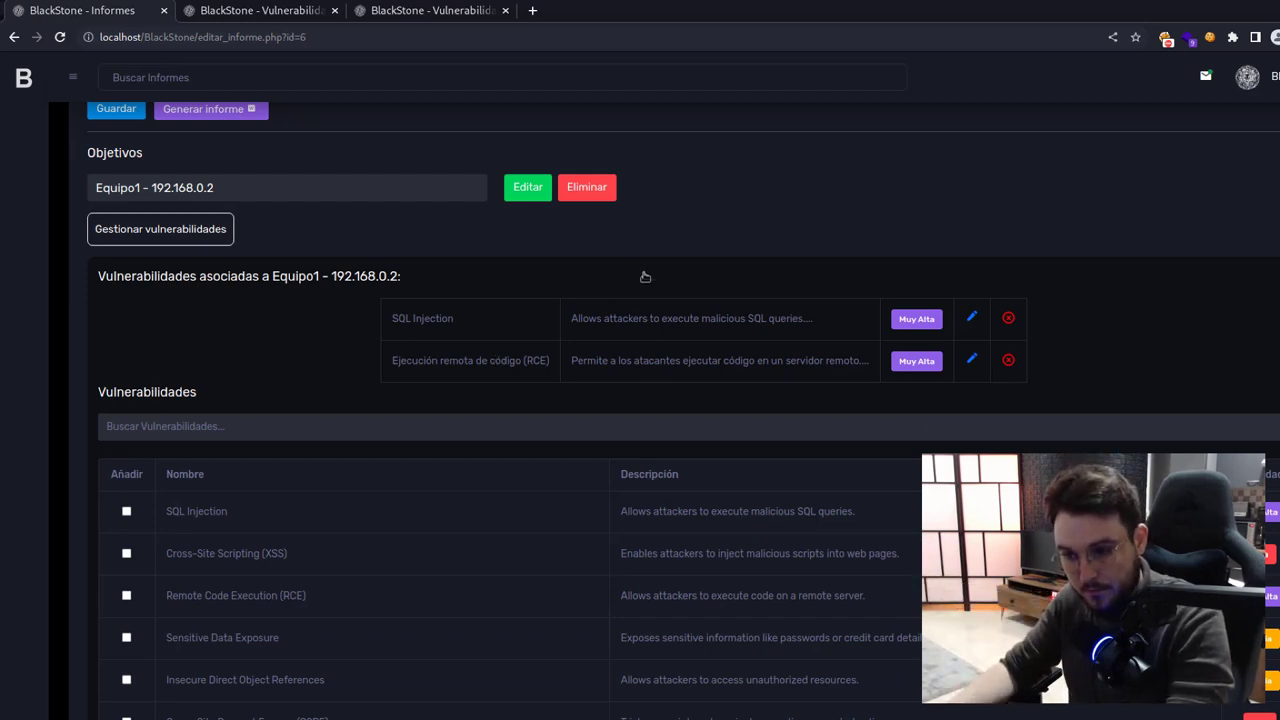
{"action": "left_click", "coordinate": [214, 241]}
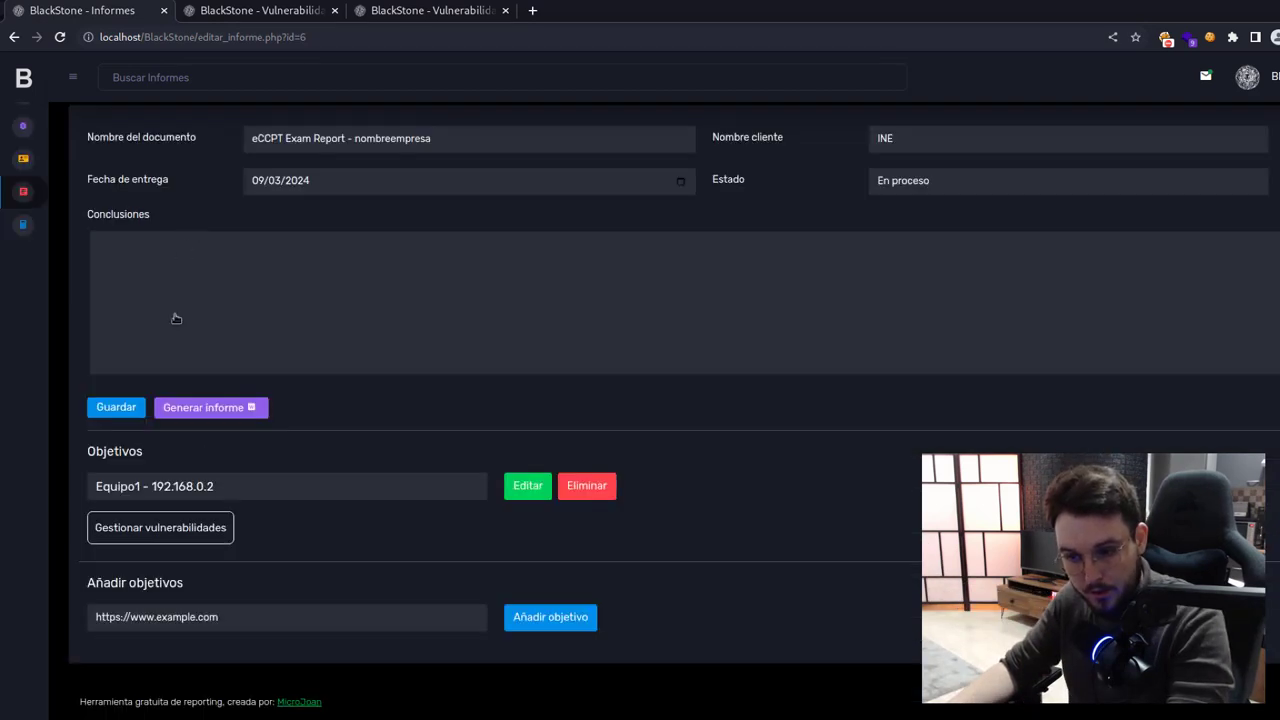
{"action": "left_click", "coordinate": [181, 537]}
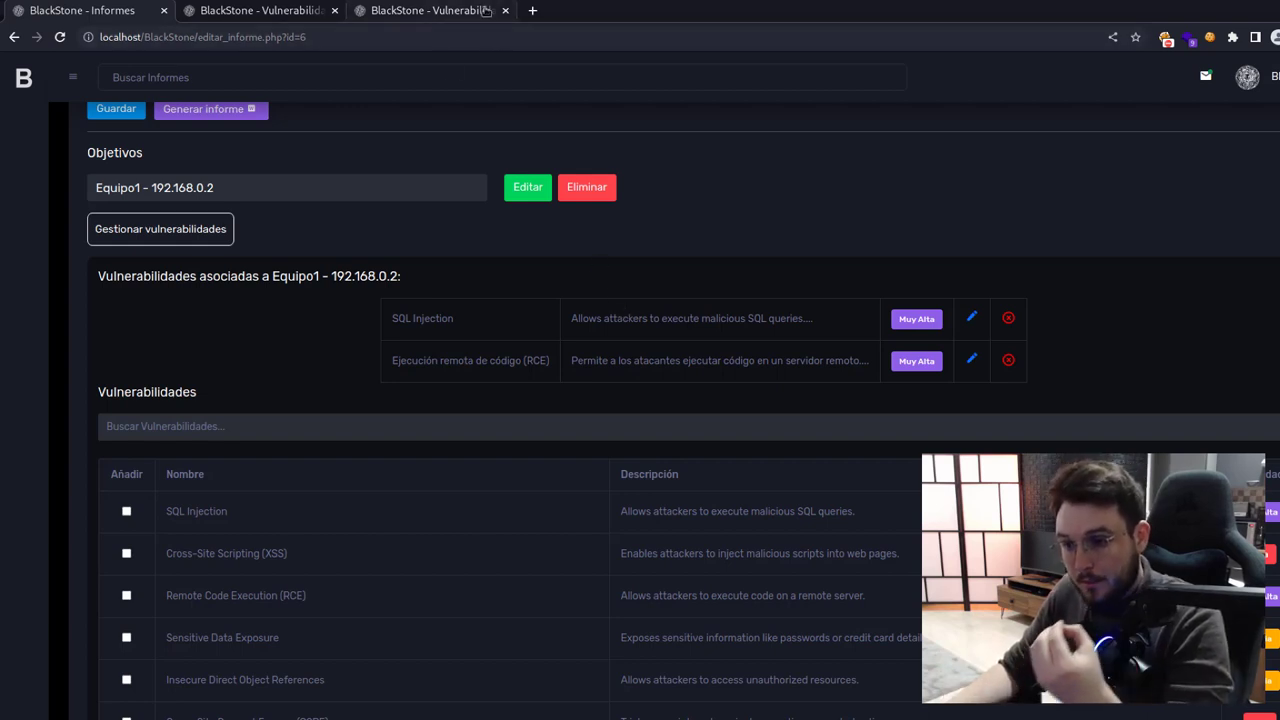
{"action": "left_click", "coordinate": [505, 10]}
{"action": "left_click", "coordinate": [305, 10]}
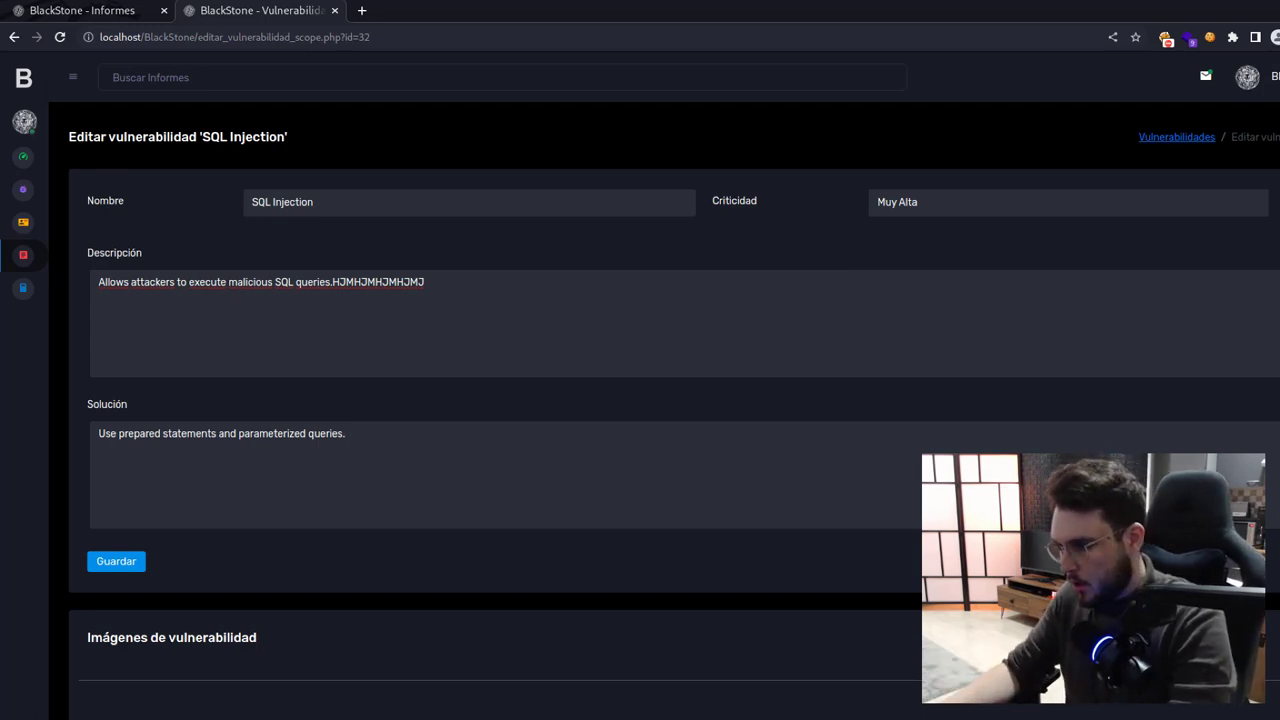
- Choose "example image.jpg" from the eCPPT folder as an image for the objective's SQL Injection vulnerability
{"action": "scroll", "coordinate": [640, 412], "scroll_direction": "down", "scroll_amount": 3}
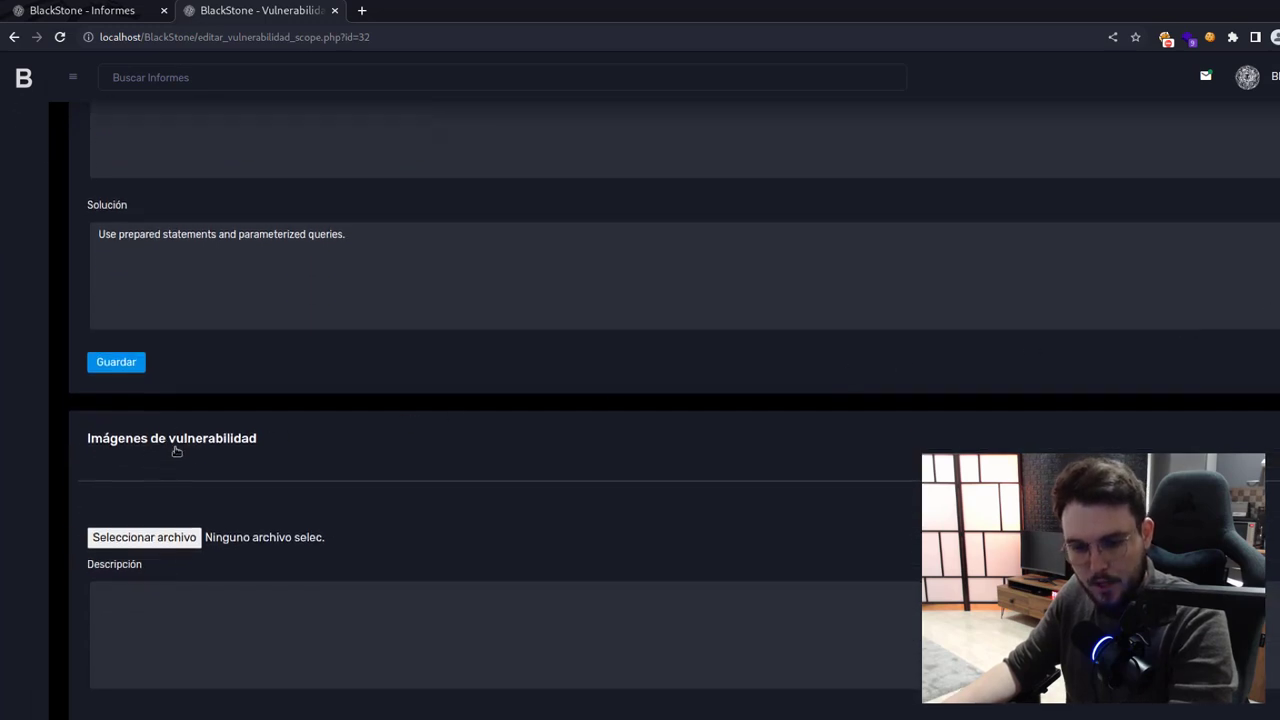
{"action": "left_click_drag", "start_coordinate": [177, 440], "coordinate": [226, 440]}
{"action": "left_click", "coordinate": [180, 541]}
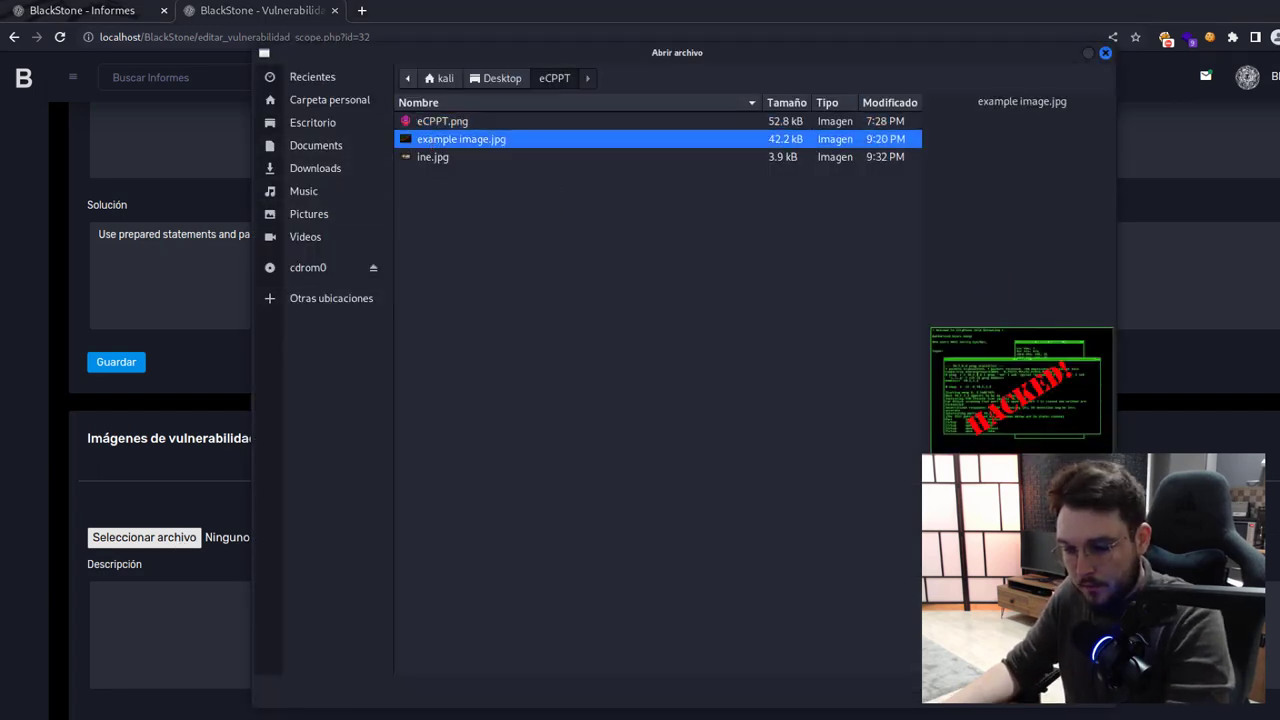
{"action": "key", "text": "Return"}
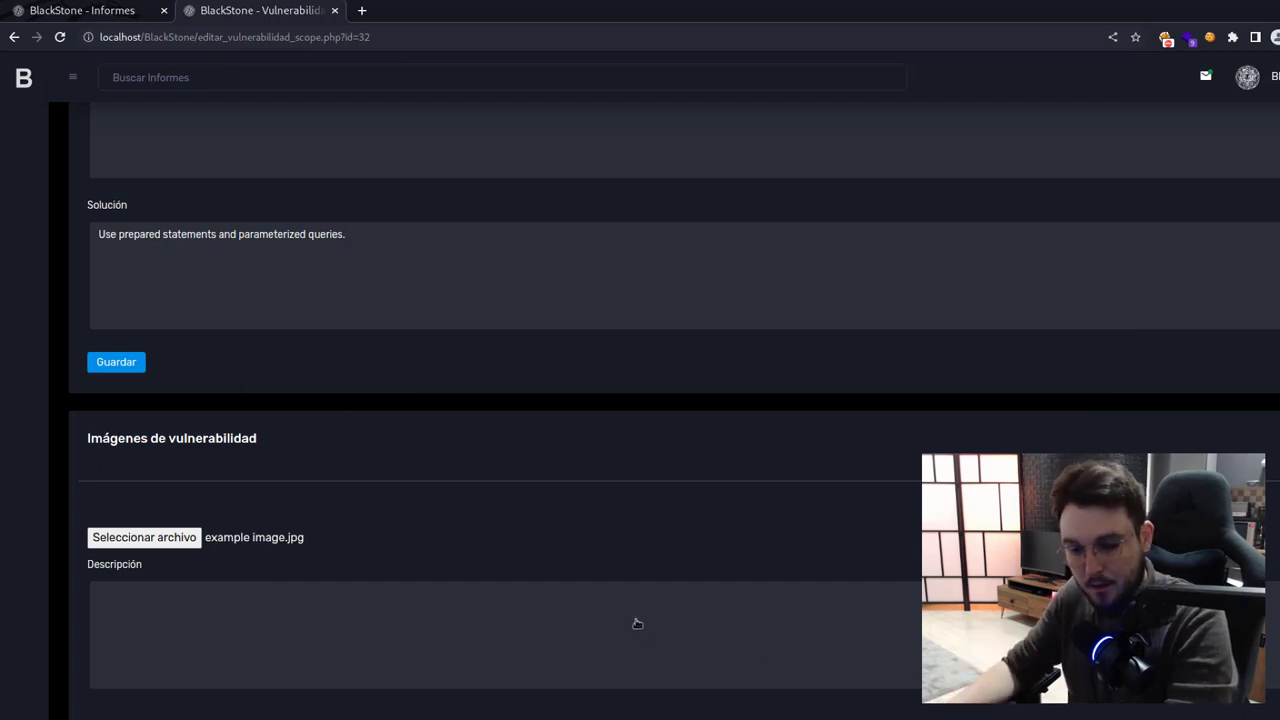
- Describe the chosen image as "Ejemplo descripción imagen." and add it to the vulnerability
{"action": "left_click", "coordinate": [637, 623]}
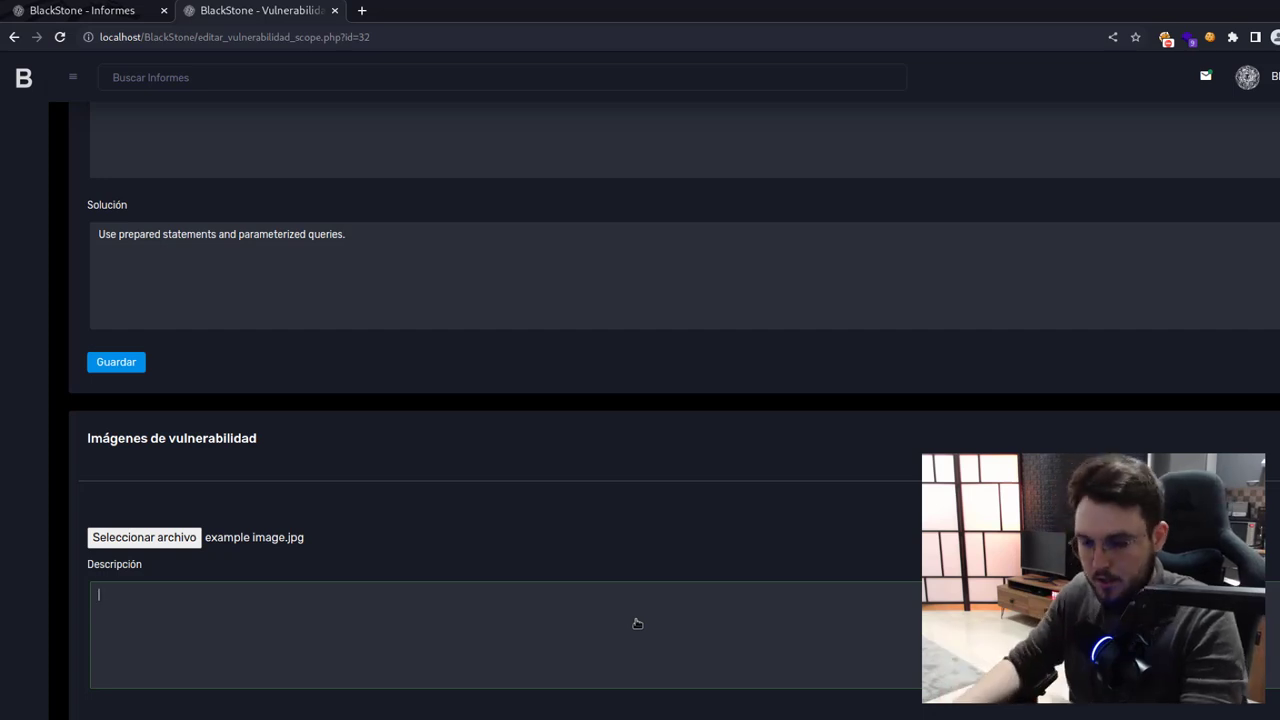
{"action": "type", "text": "Ejem"}
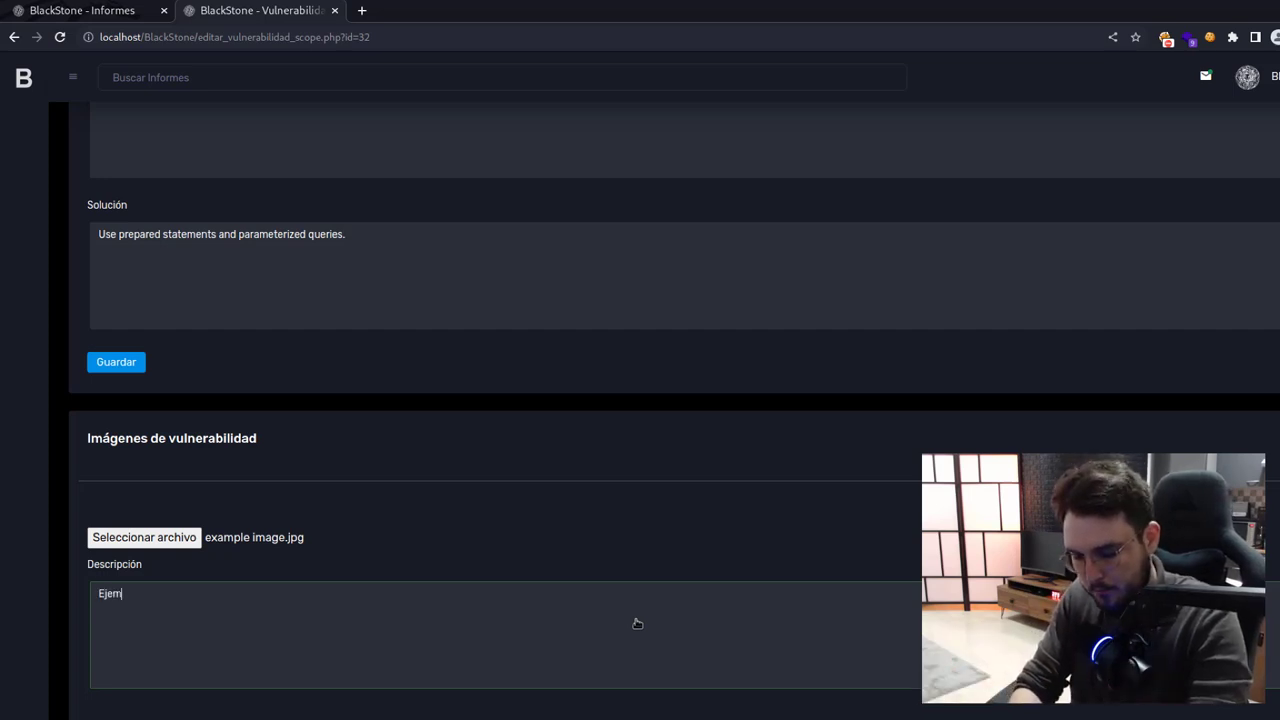
{"action": "type", "text": "plo descripci"}
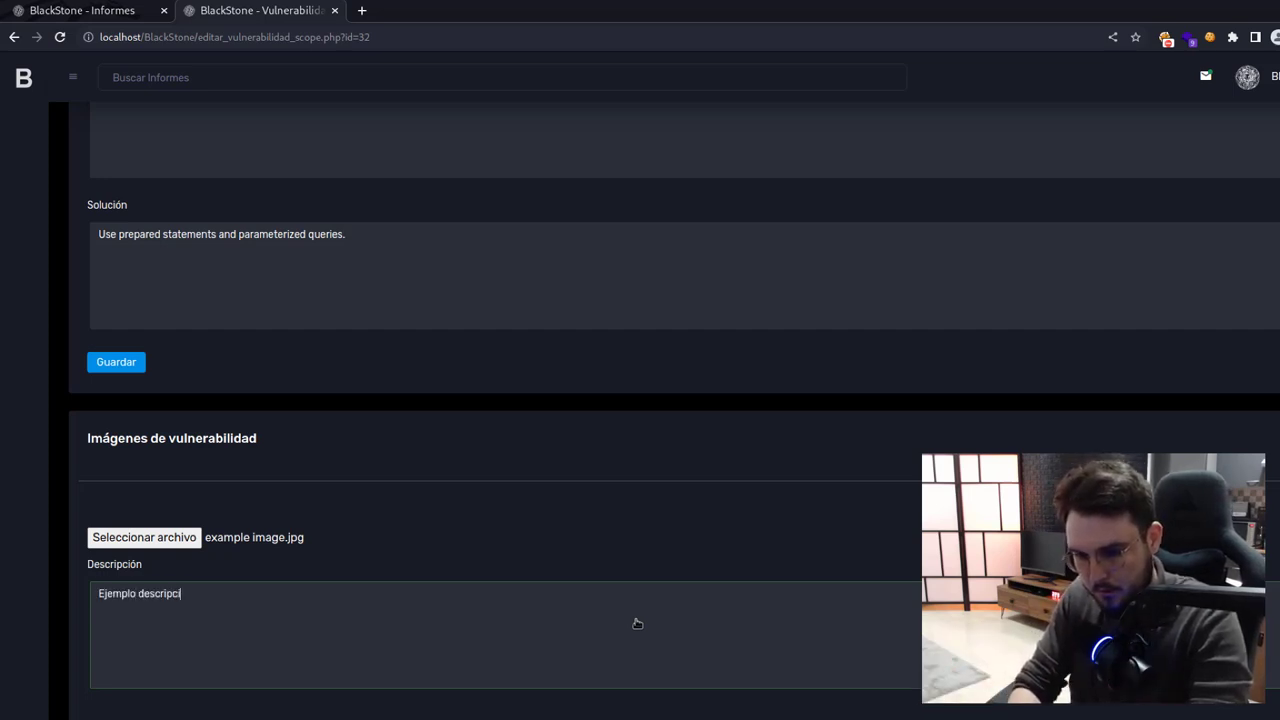
{"action": "type", "text": "ón imagen."}
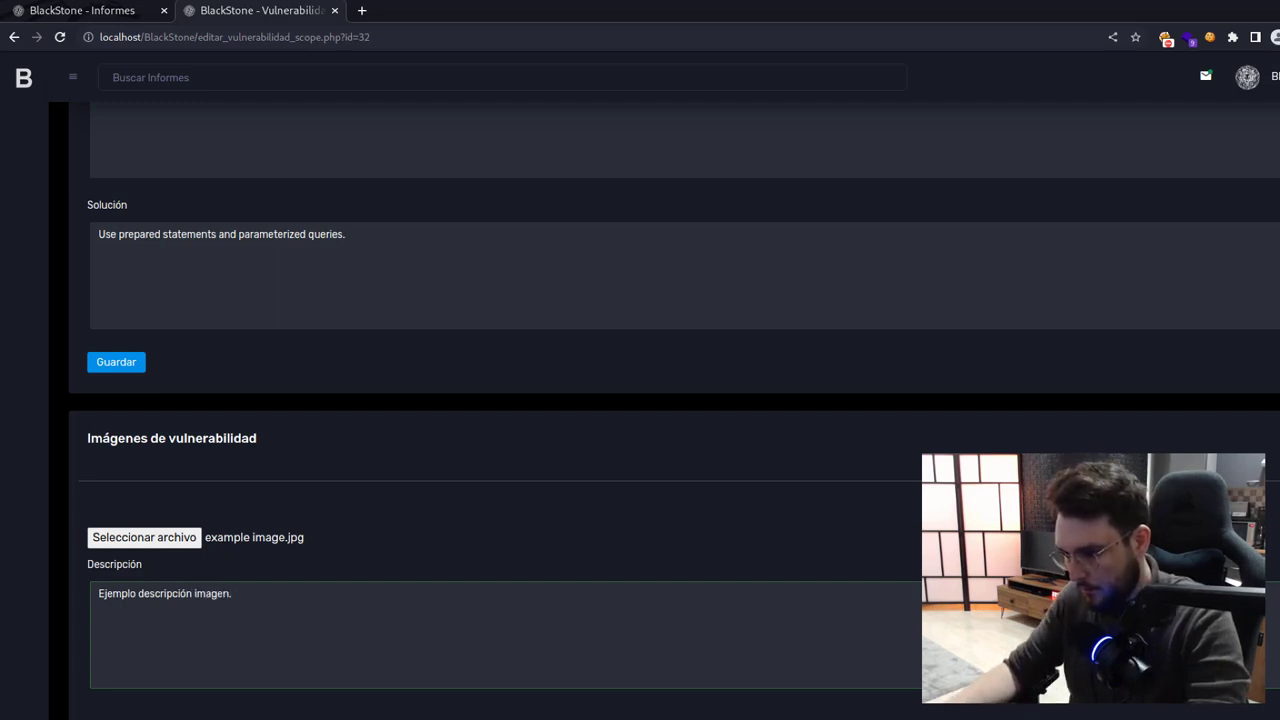
{"action": "scroll", "coordinate": [663, 520], "scroll_direction": "down", "scroll_amount": 3}
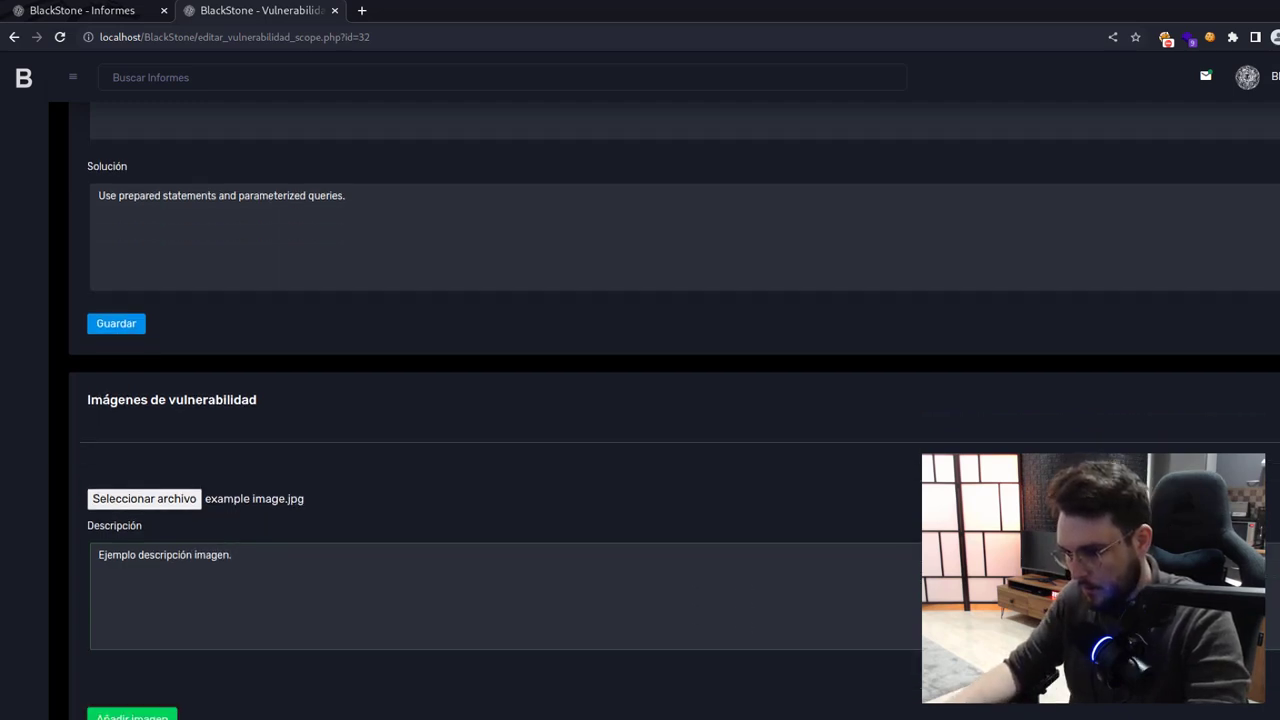
{"action": "left_click", "coordinate": [159, 620]}
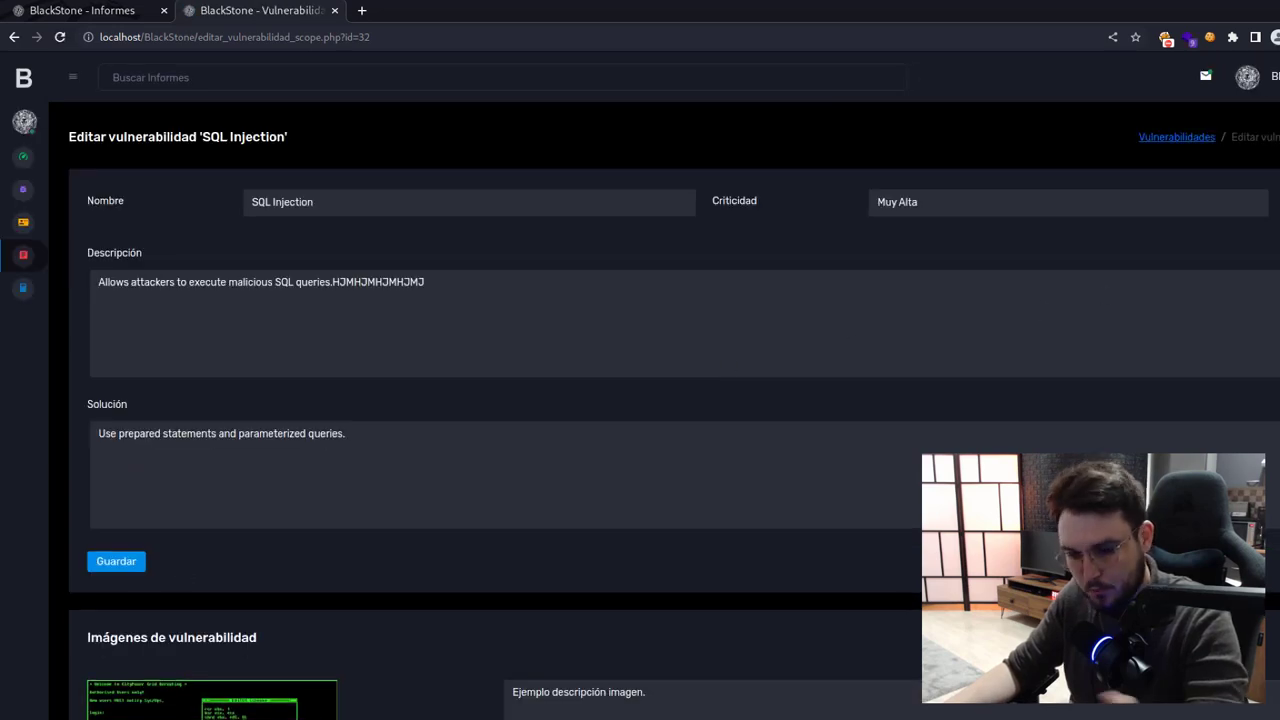
- Review the added image and its description, open the image's edit page to examine it, and close that page
{"action": "scroll", "coordinate": [640, 400], "scroll_direction": "down", "scroll_amount": 3}
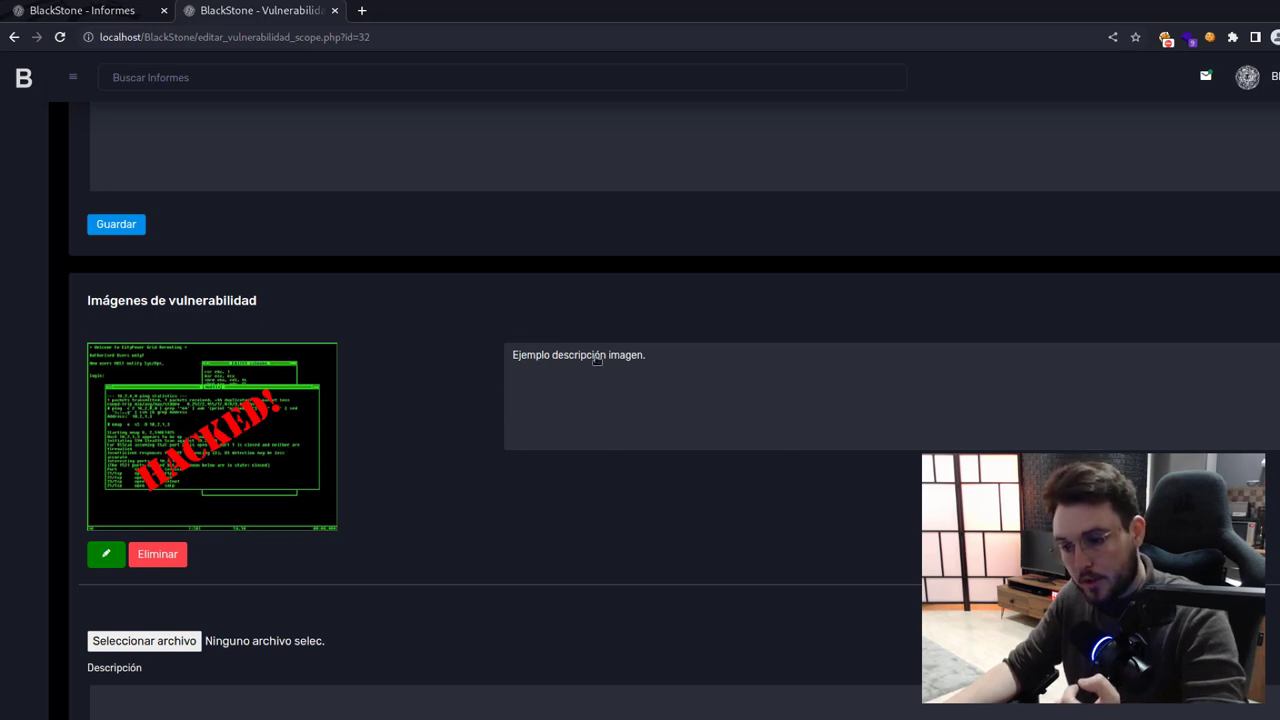
{"action": "left_click_drag", "start_coordinate": [544, 357], "coordinate": [632, 358]}
{"action": "left_click", "coordinate": [610, 395]}
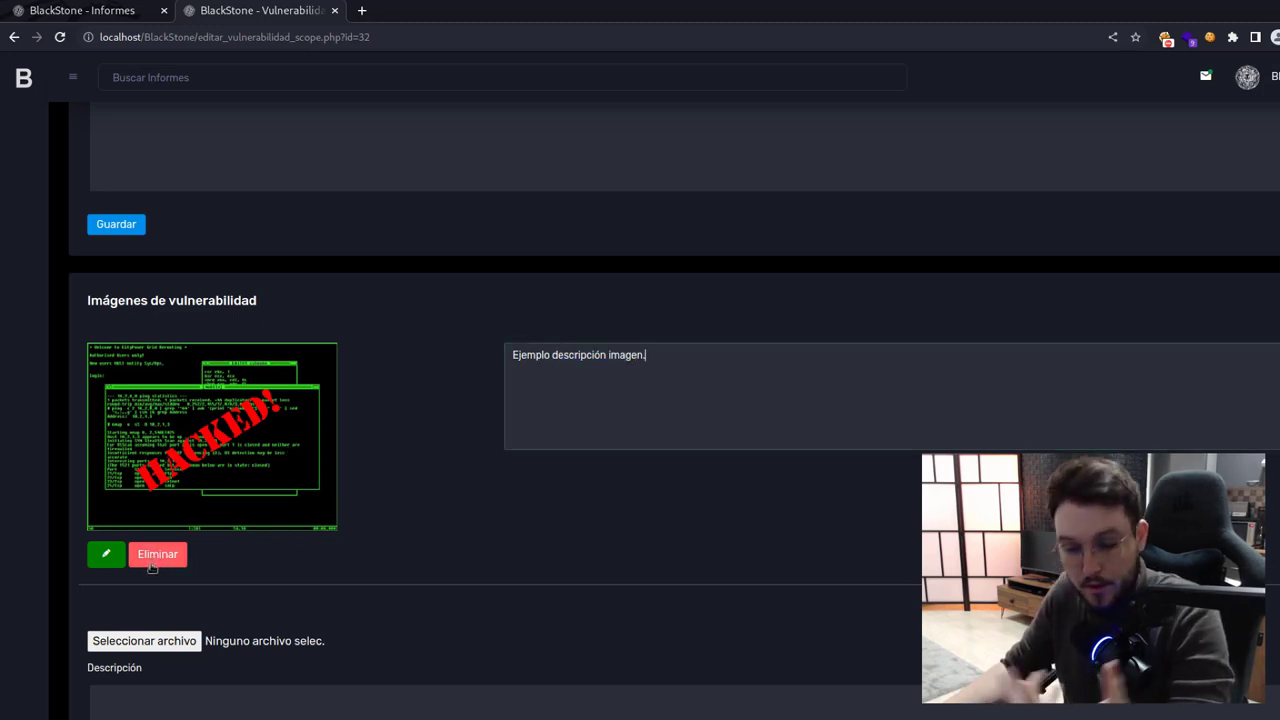
{"action": "left_click", "coordinate": [107, 555]}
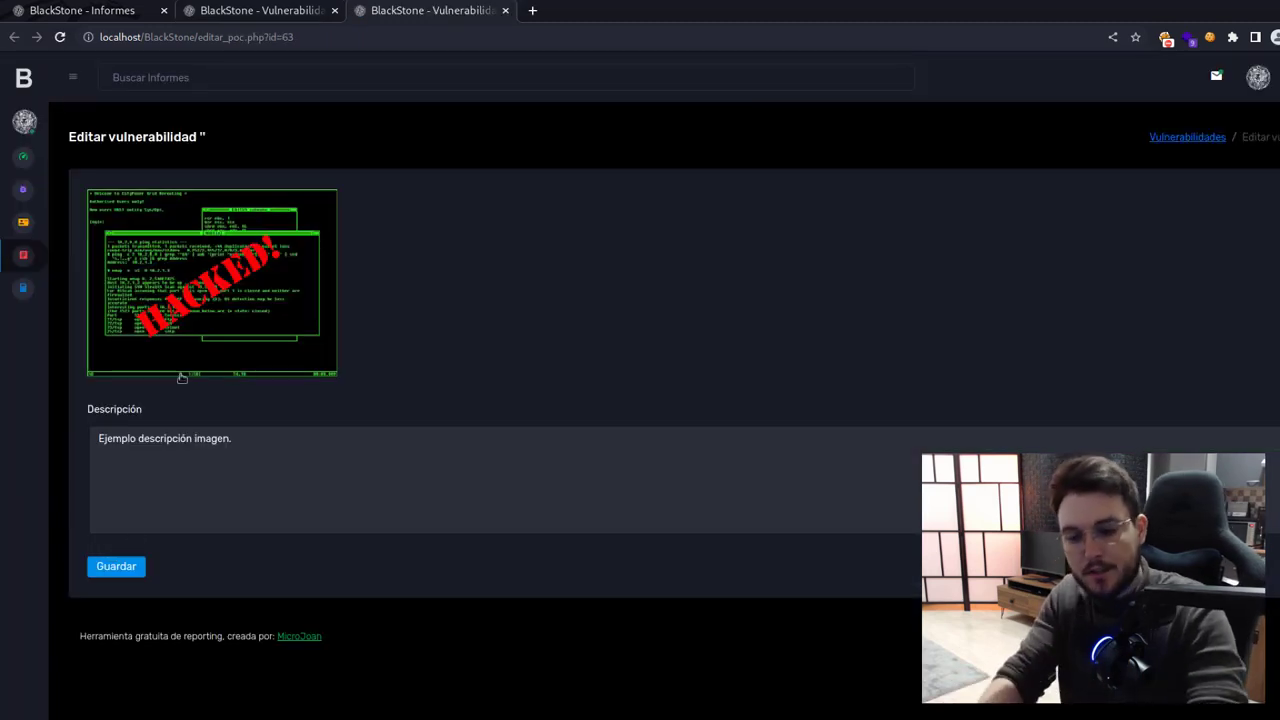
{"action": "key", "text": "ctrl+w"}
{"action": "scroll", "coordinate": [181, 377], "scroll_direction": "down", "scroll_amount": 1}
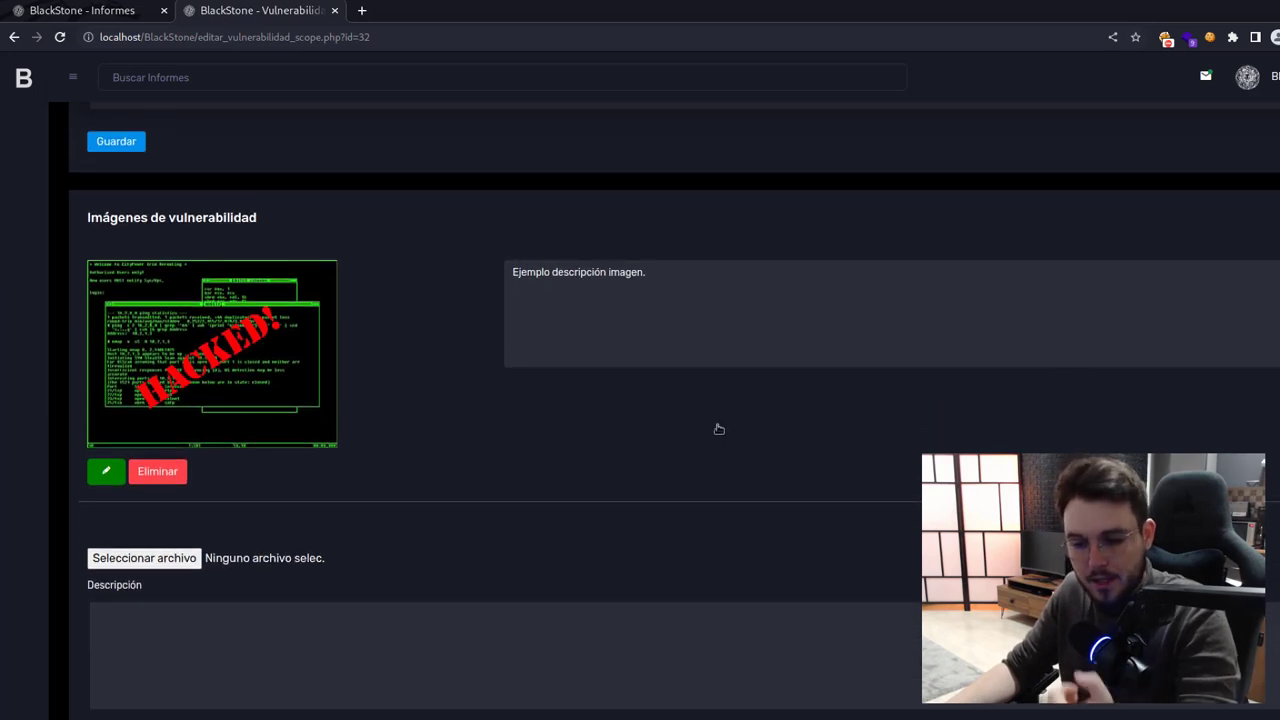
- Add "example image.jpg" as a second vulnerability image with the description "Ejemplo desc2."
{"action": "left_click", "coordinate": [189, 562]}
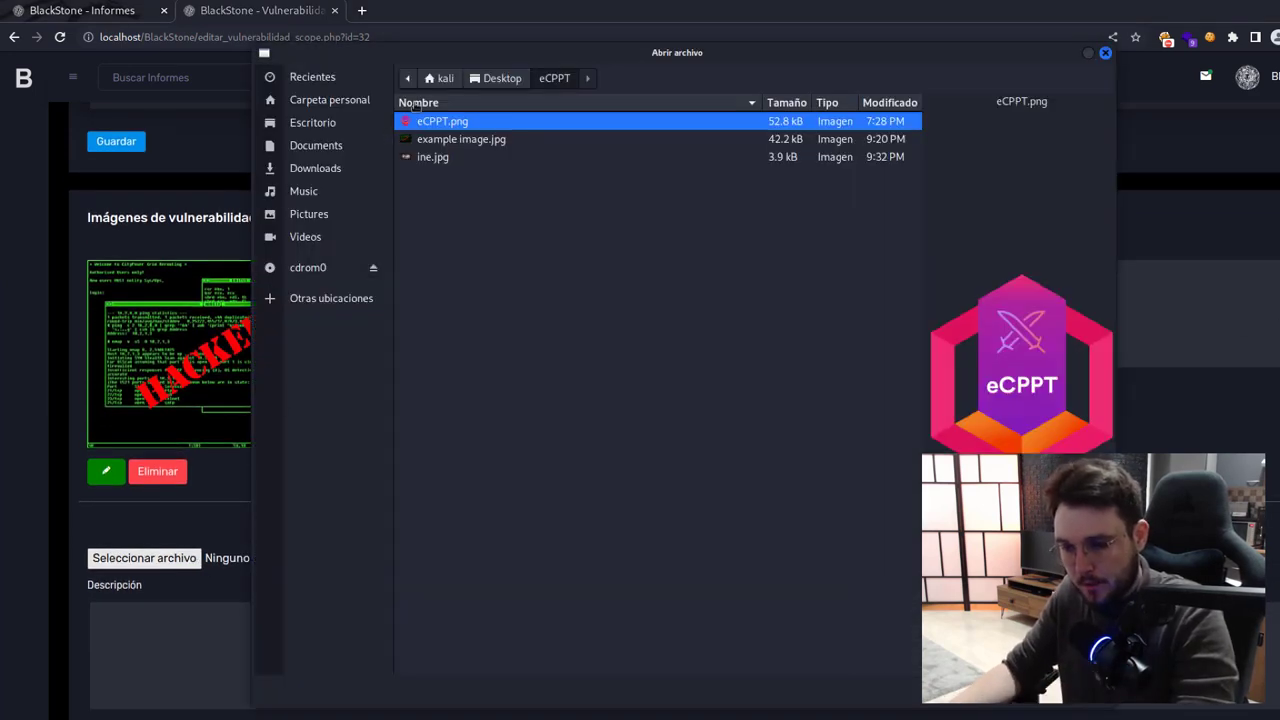
{"action": "left_click", "coordinate": [445, 139]}
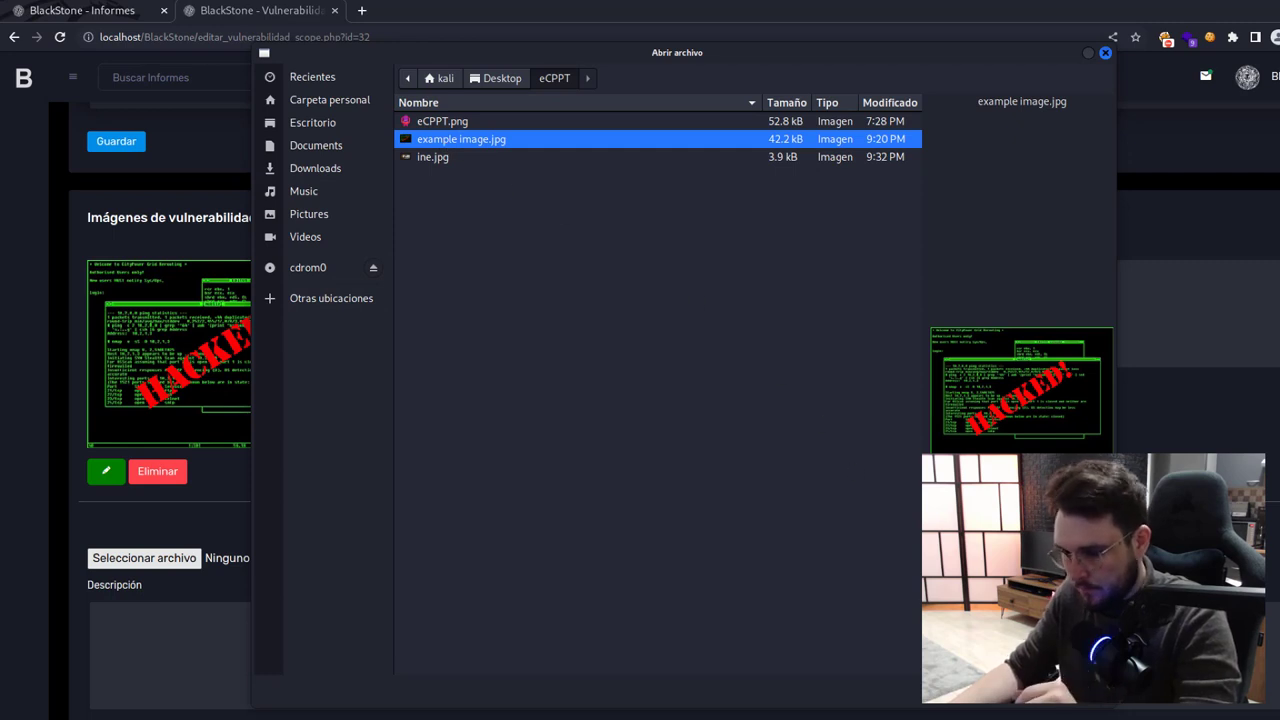
{"action": "key", "text": "Return"}
{"action": "left_click", "coordinate": [532, 642]}
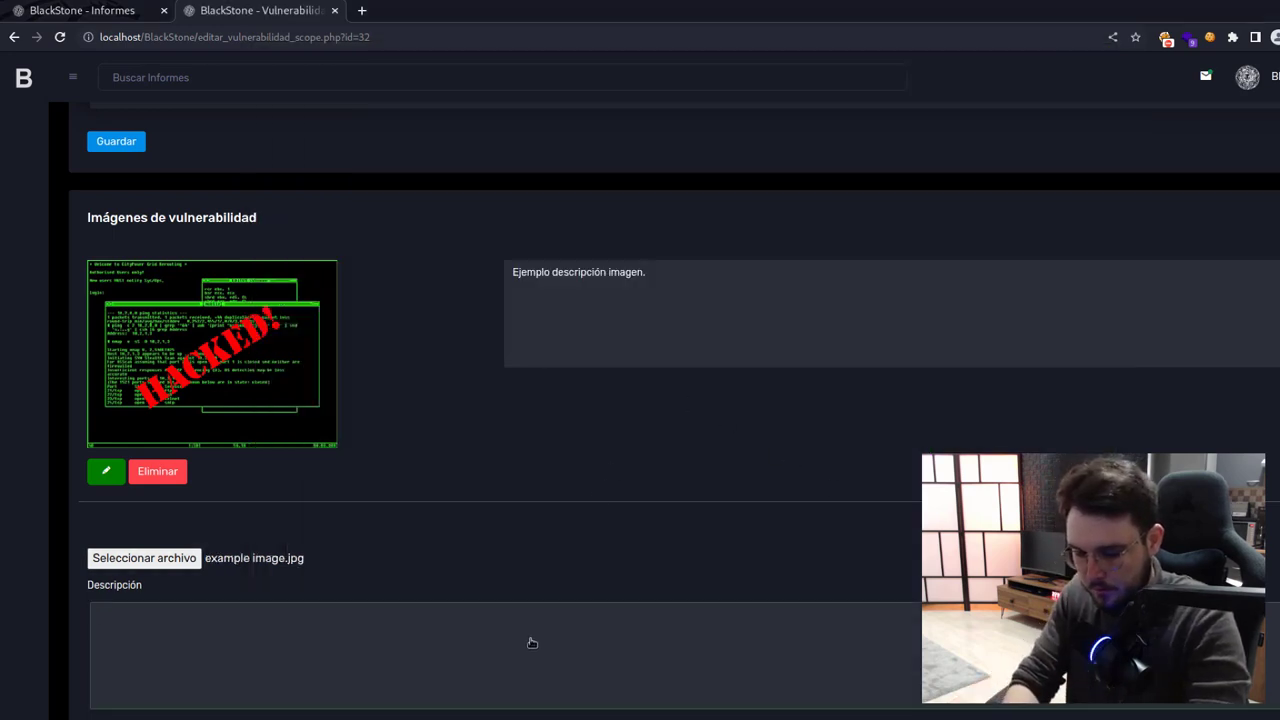
{"action": "type", "text": "Ejemplo des"}
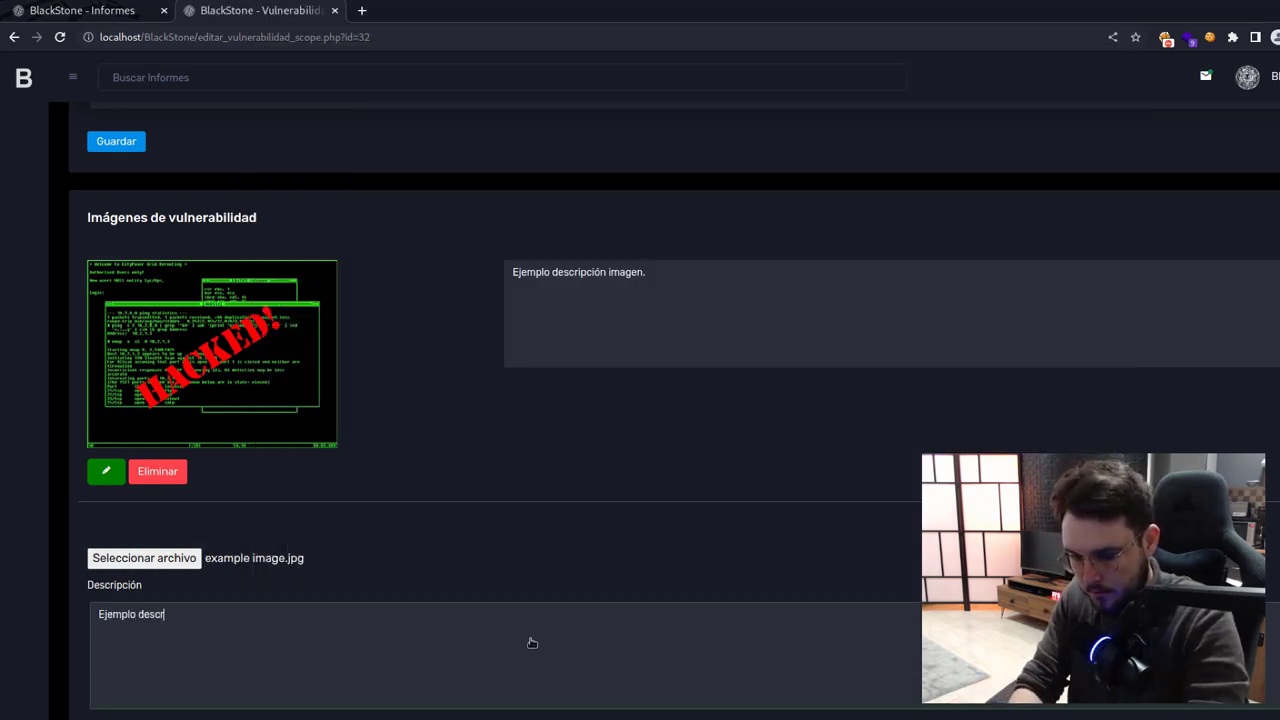
{"action": "type", "text": "c2"}
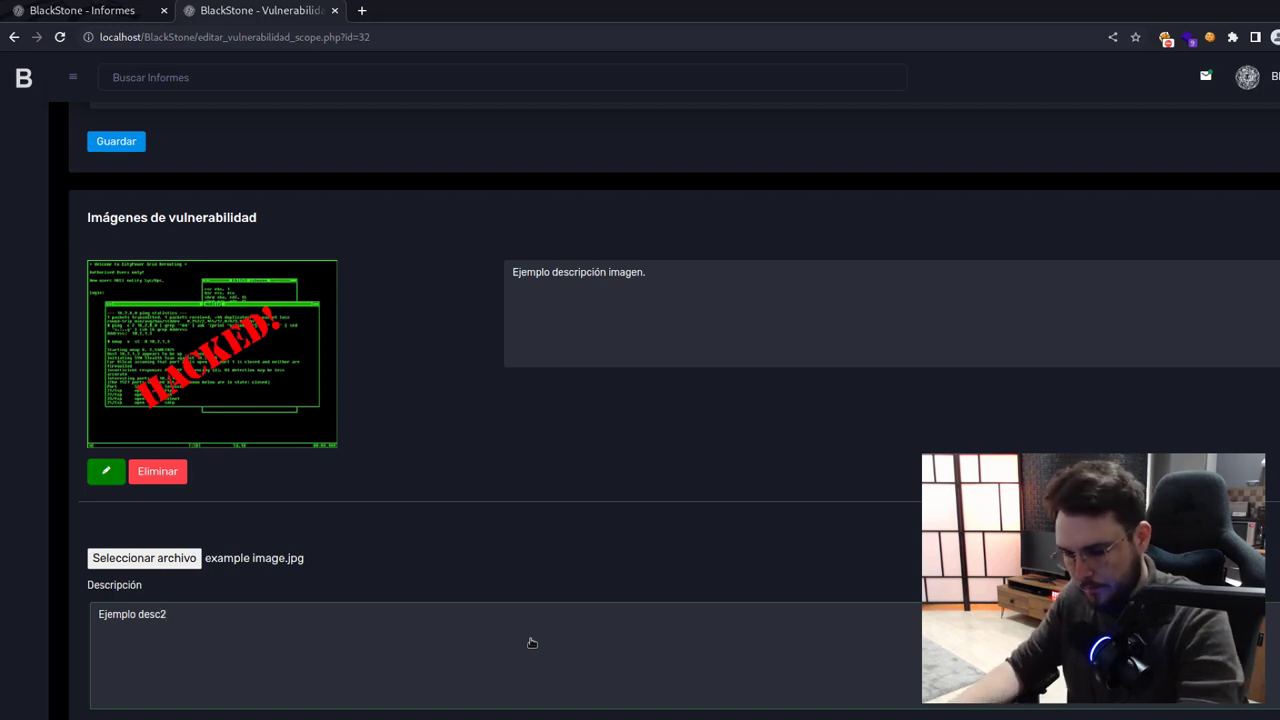
{"action": "type", "text": "."}
{"action": "scroll", "coordinate": [120, 680], "scroll_direction": "down", "scroll_amount": 1}
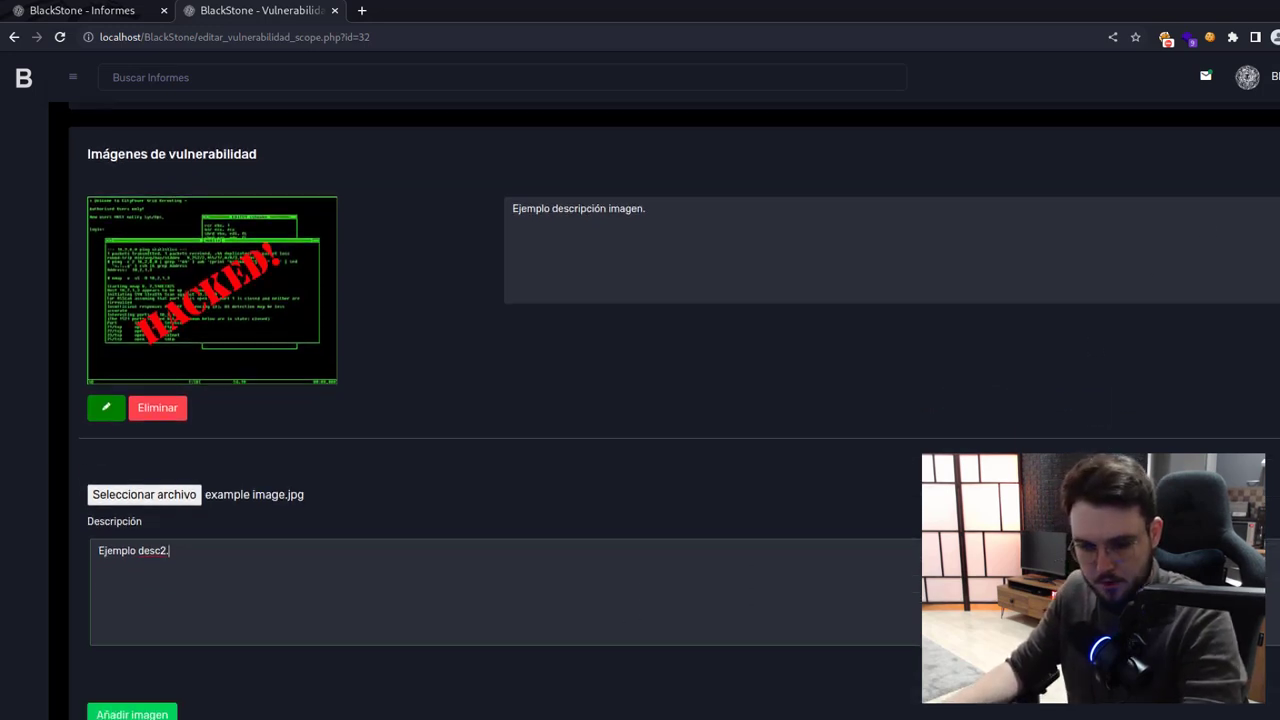
{"action": "left_click", "coordinate": [122, 690]}
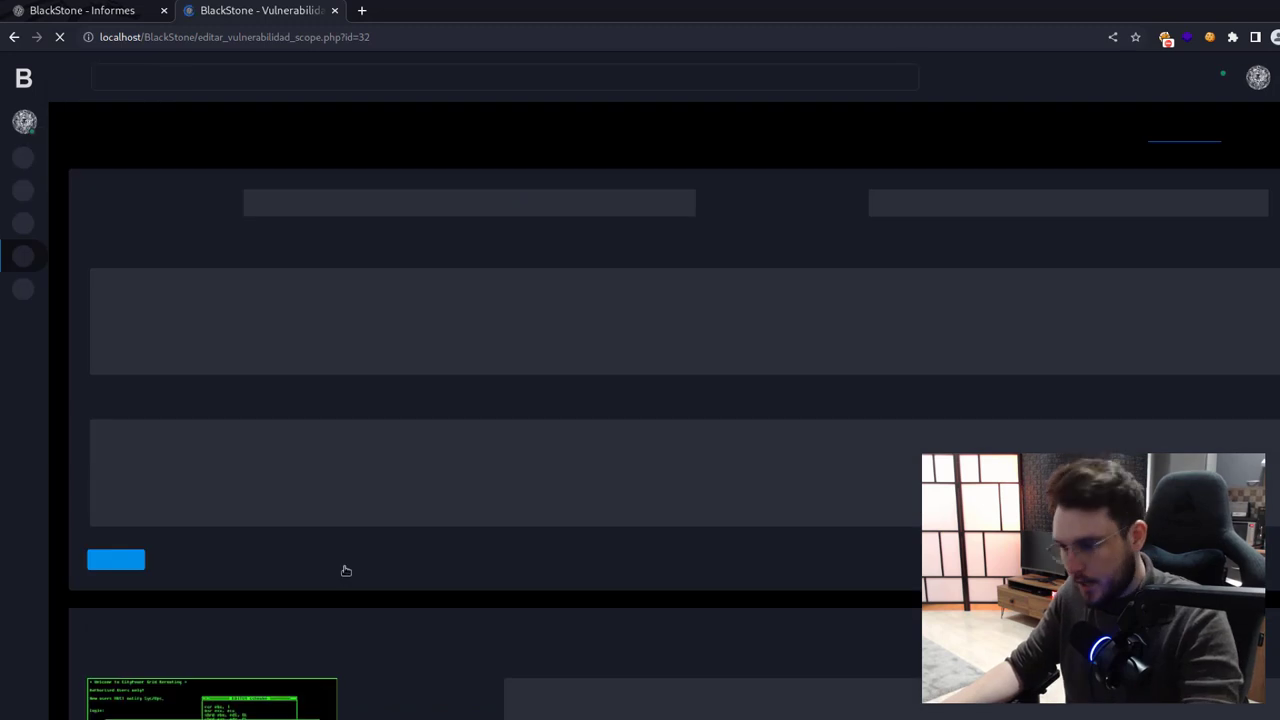
- Examine both images attached to the SQL Injection vulnerability together with their descriptions
{"action": "scroll", "coordinate": [640, 410], "scroll_direction": "down", "scroll_amount": 6}
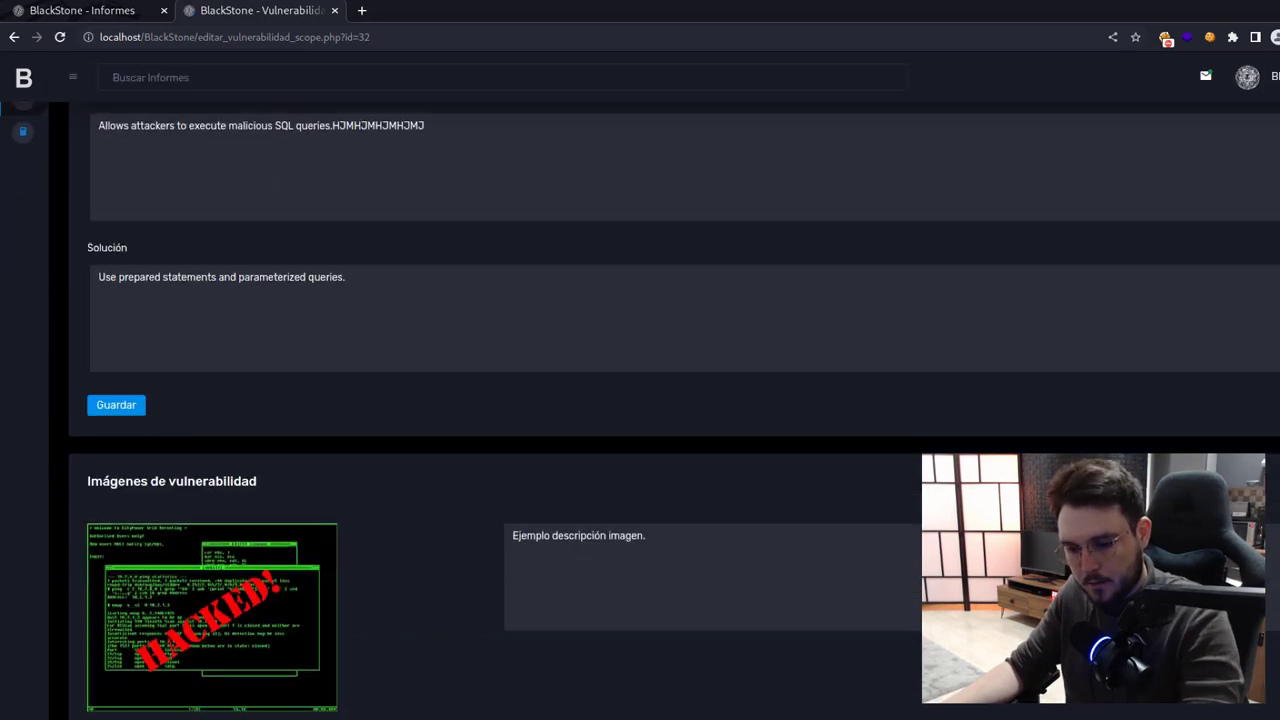
{"action": "scroll", "coordinate": [640, 410], "scroll_direction": "up", "scroll_amount": 1}
{"action": "scroll", "coordinate": [762, 303], "scroll_direction": "up", "scroll_amount": 1}
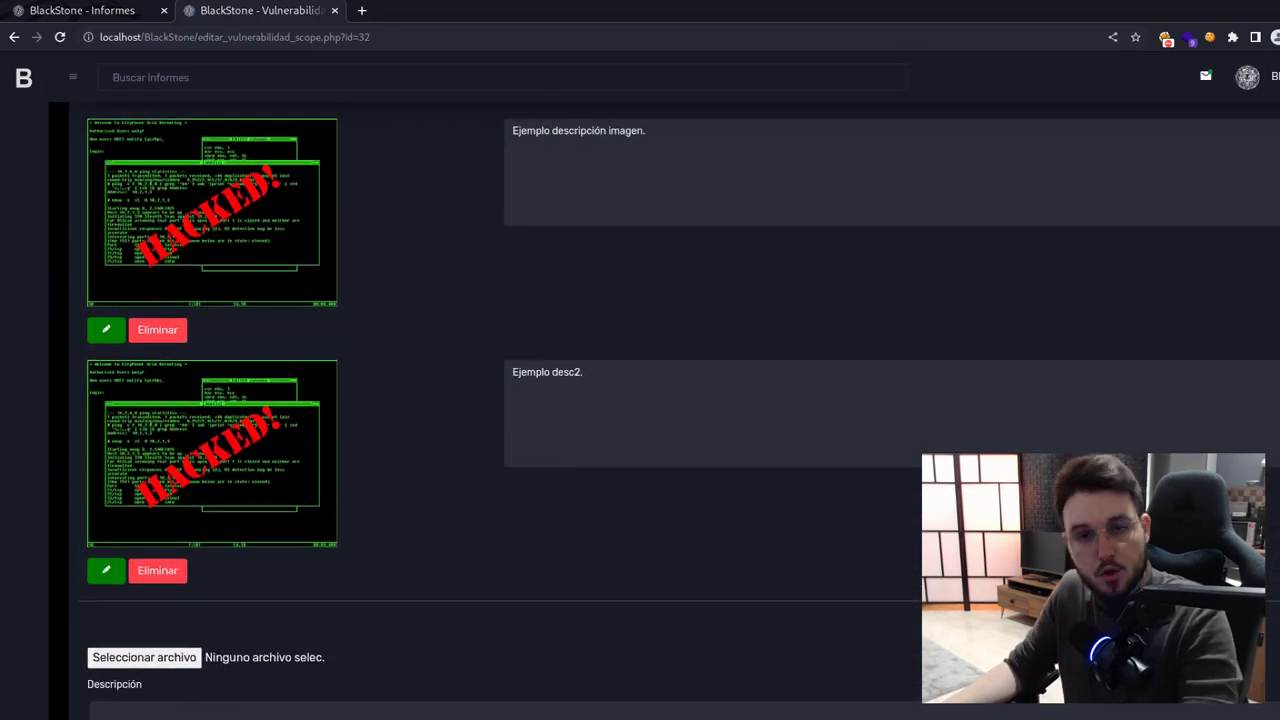
{"action": "left_click", "coordinate": [601, 139]}
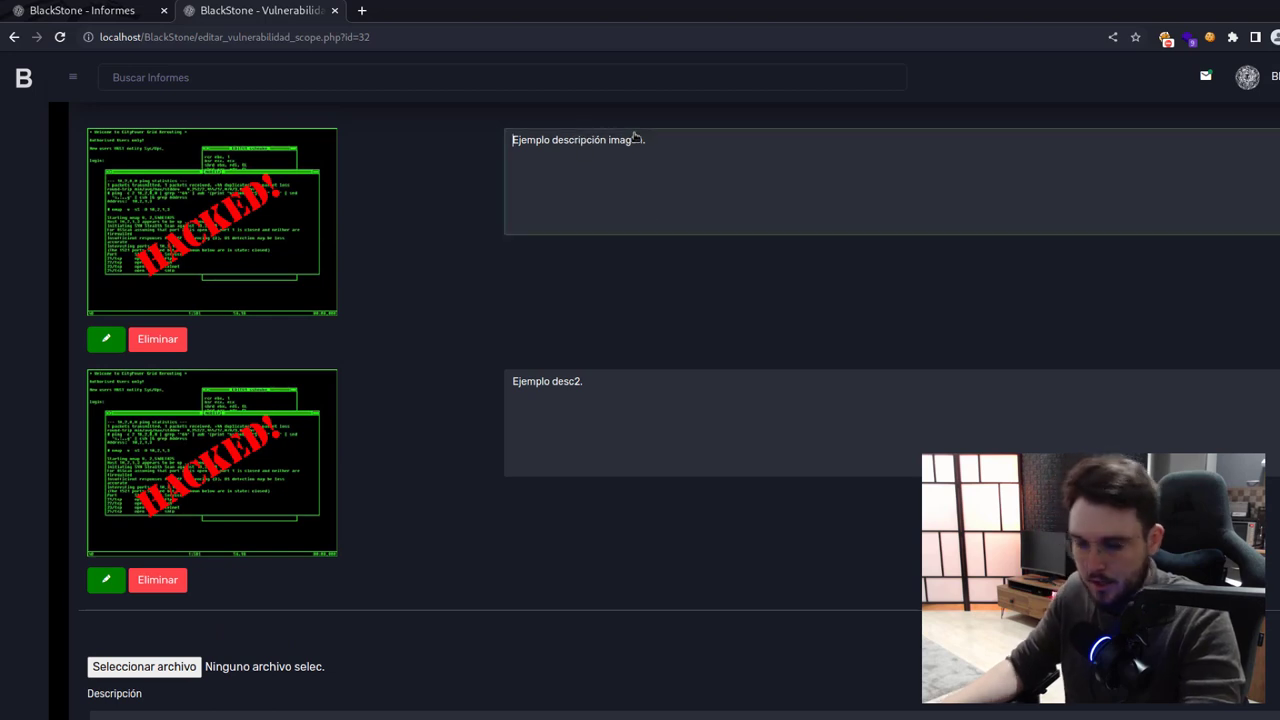
{"action": "left_click", "coordinate": [585, 384]}
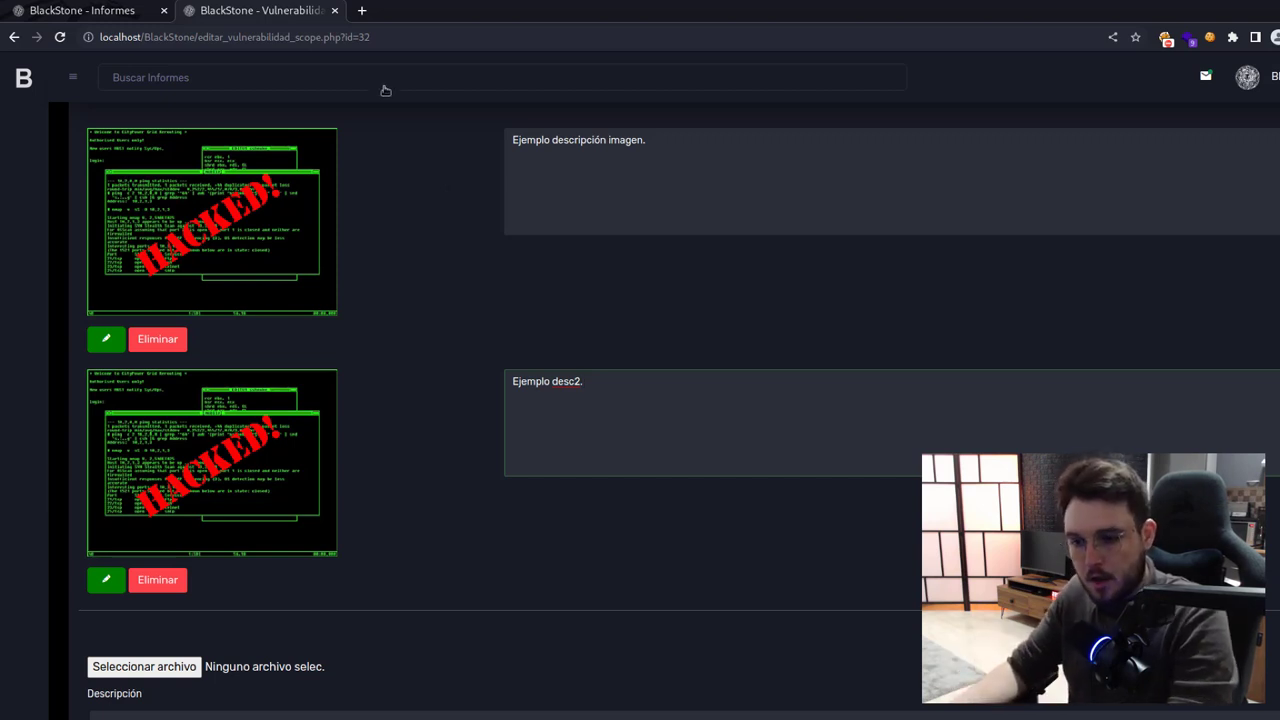
- Return to the report being edited and show the vulnerabilities associated with "Equipo1 - 192.168.0.2"
{"action": "left_click", "coordinate": [108, 12]}
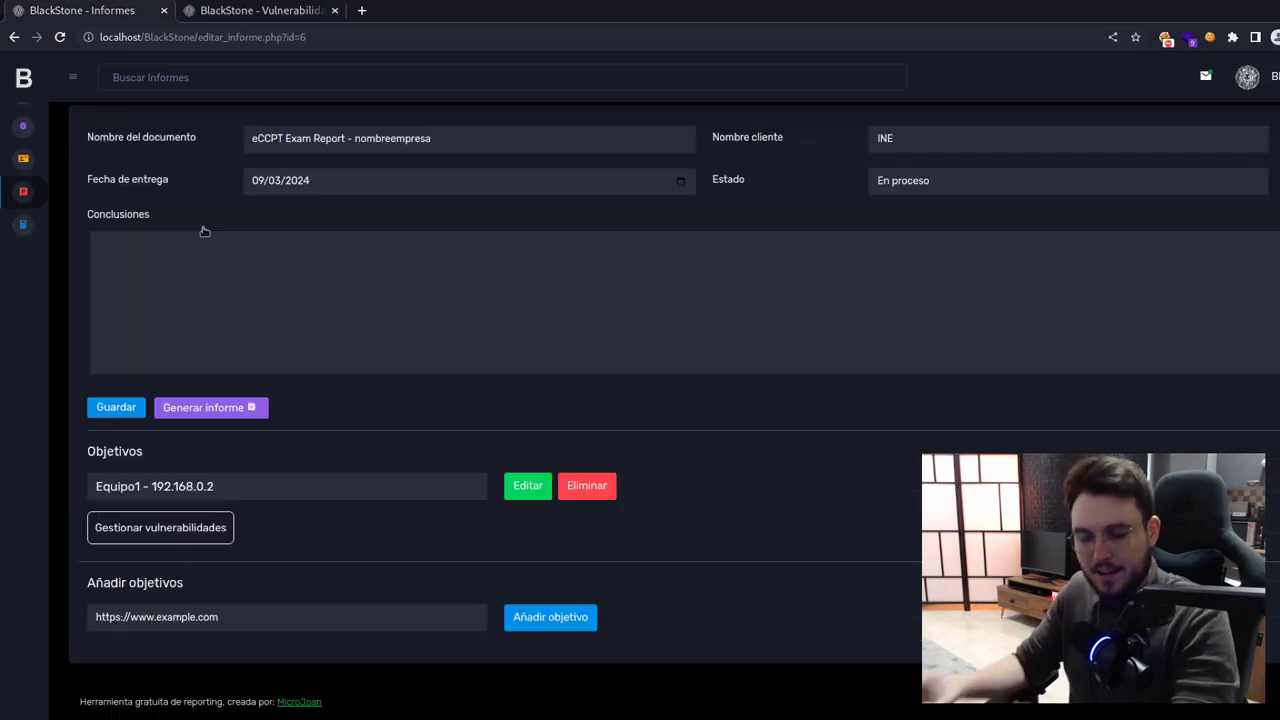
{"action": "left_click", "coordinate": [205, 231]}
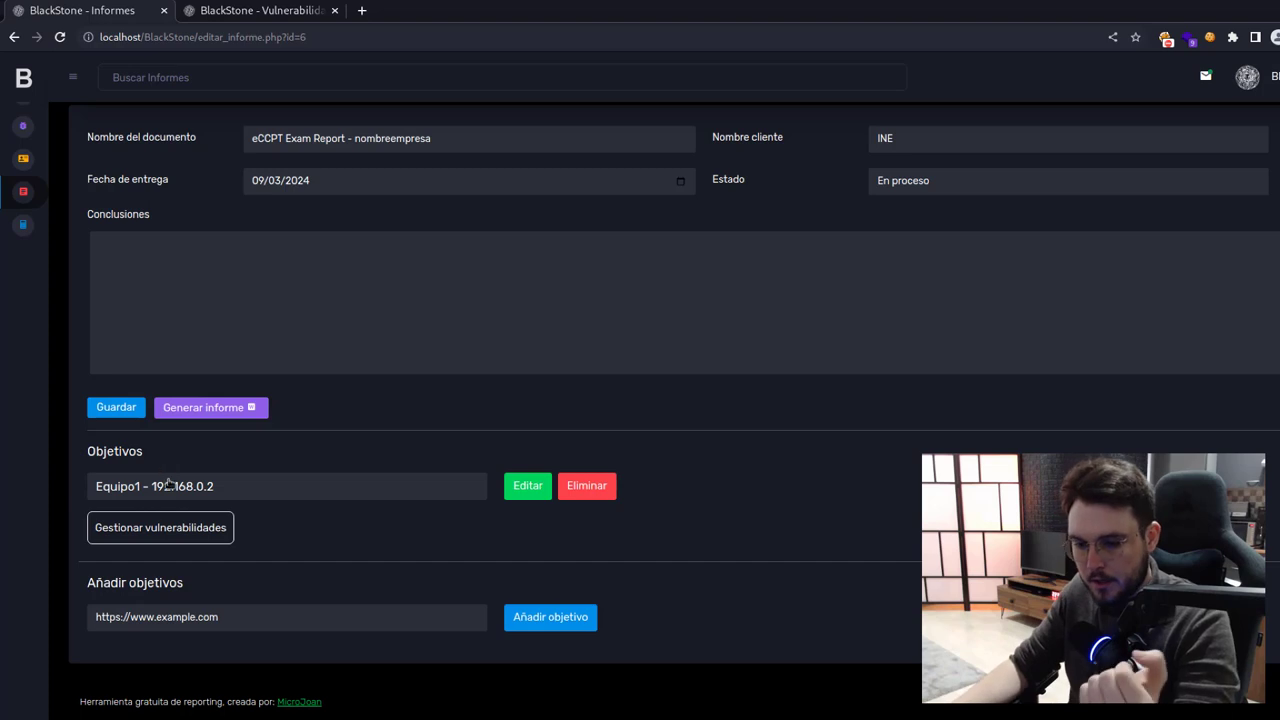
{"action": "left_click", "coordinate": [181, 527]}
{"action": "scroll", "coordinate": [370, 482], "scroll_direction": "down", "scroll_amount": 3}
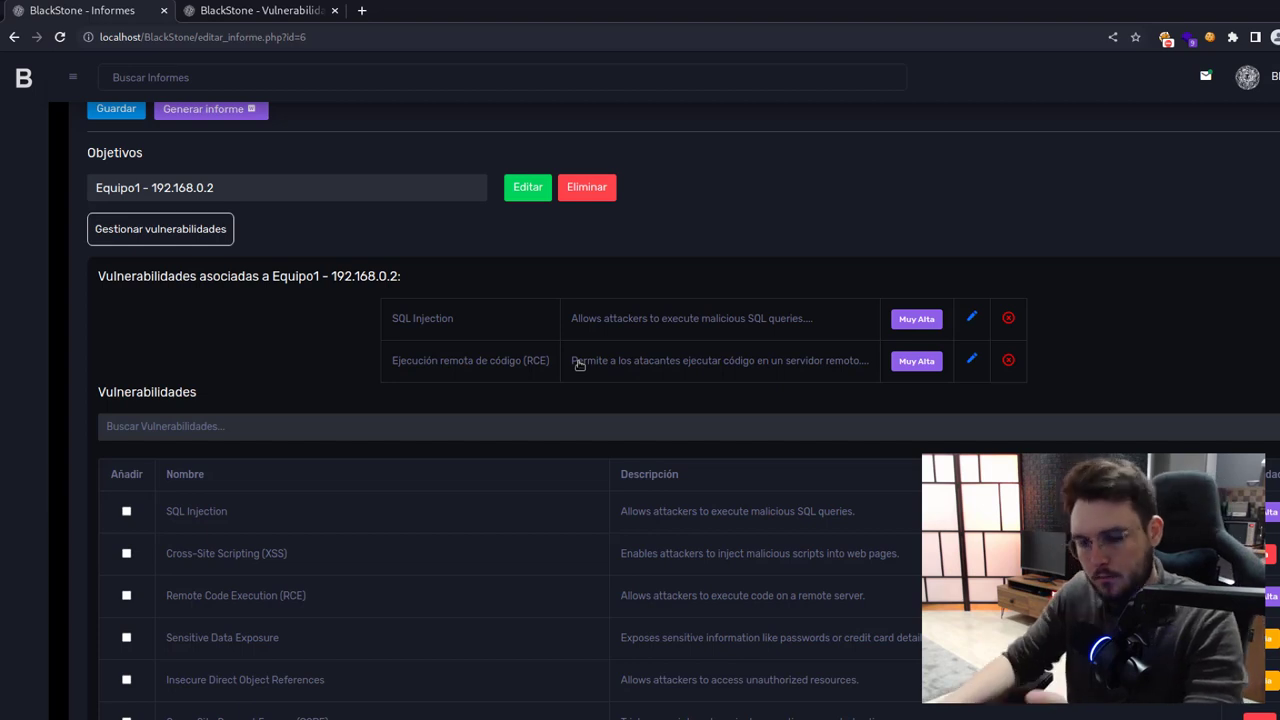
{"action": "left_click", "coordinate": [230, 231]}
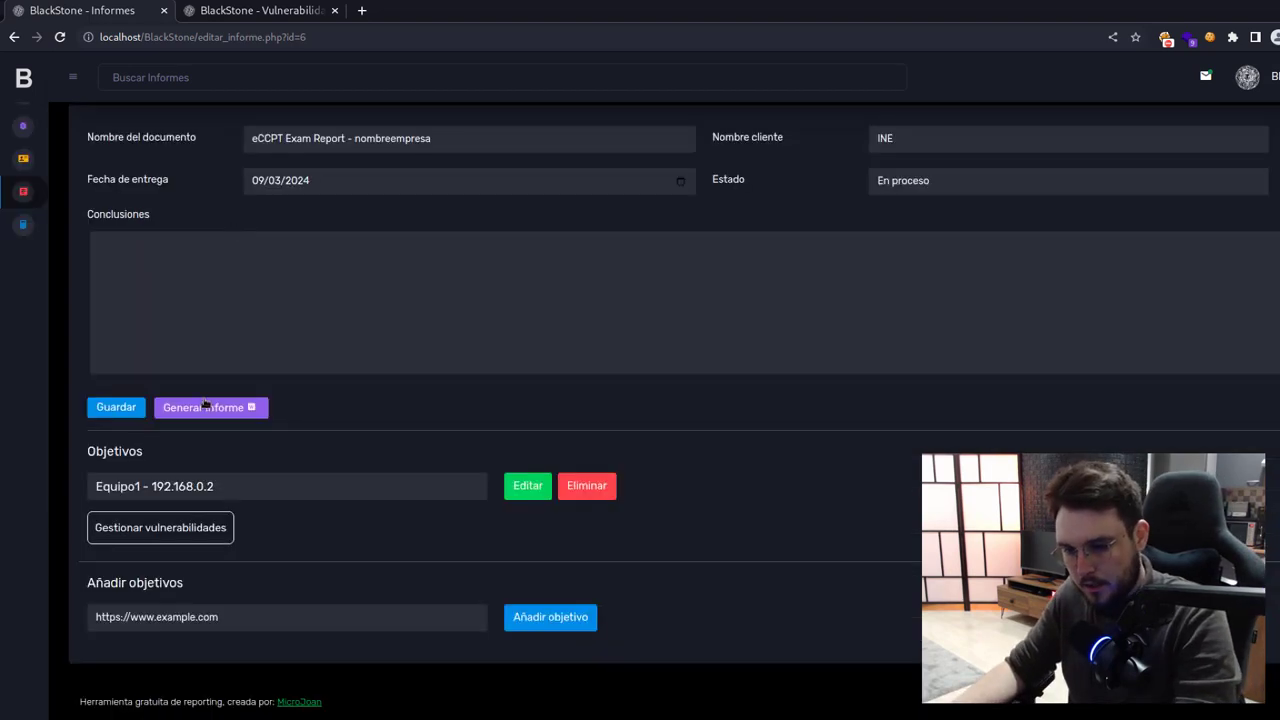
{"action": "left_click", "coordinate": [128, 616]}
{"action": "key", "text": "ctrl+a"}
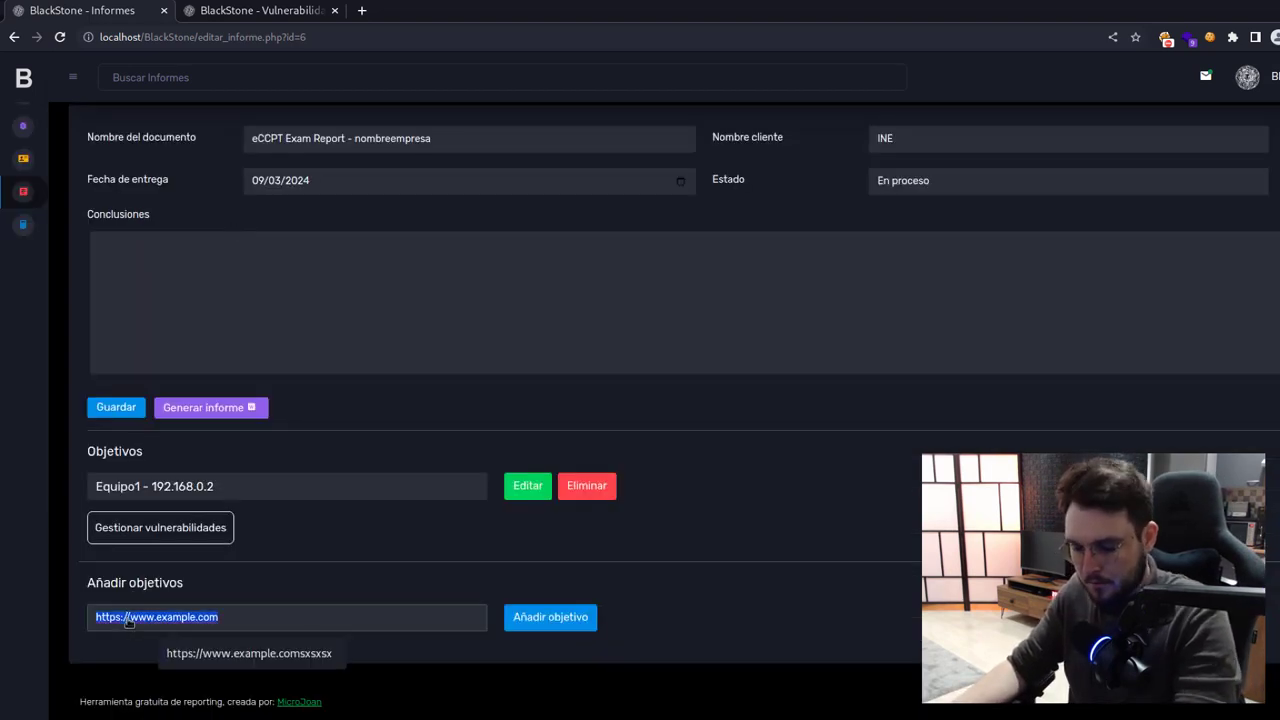
{"action": "type", "text": "Write"}
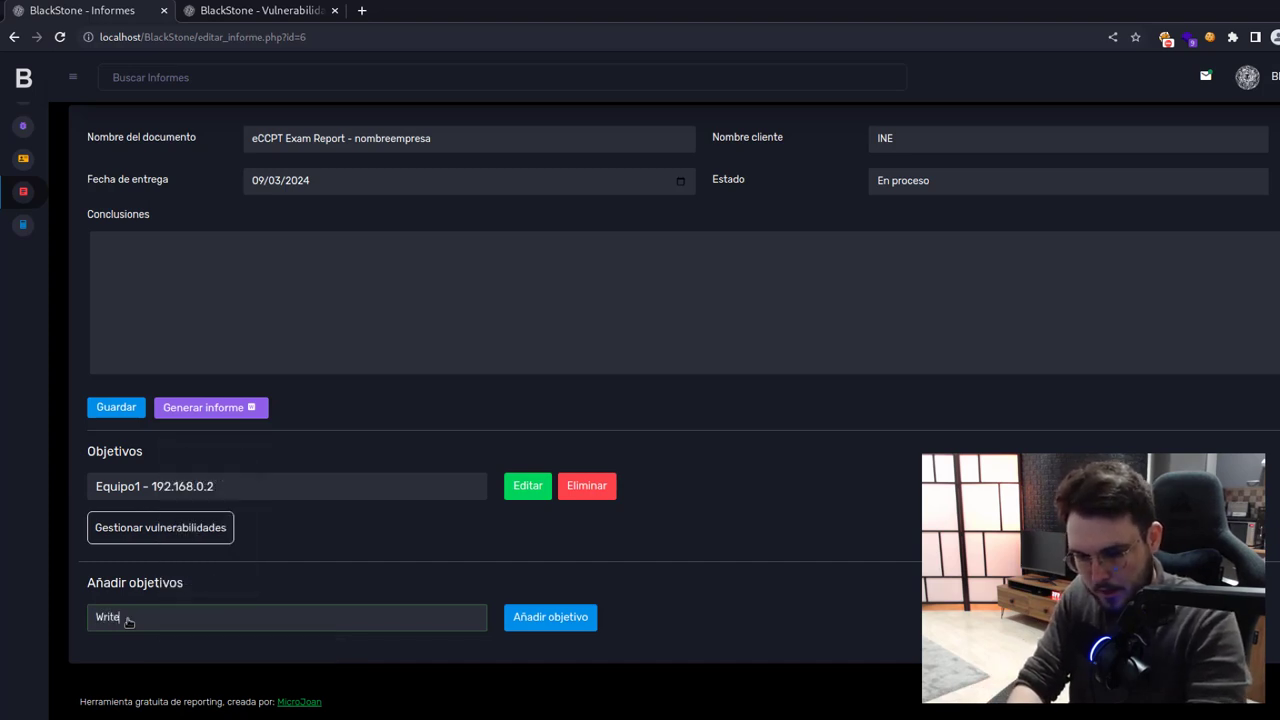
{"action": "type", "text": "-u"}
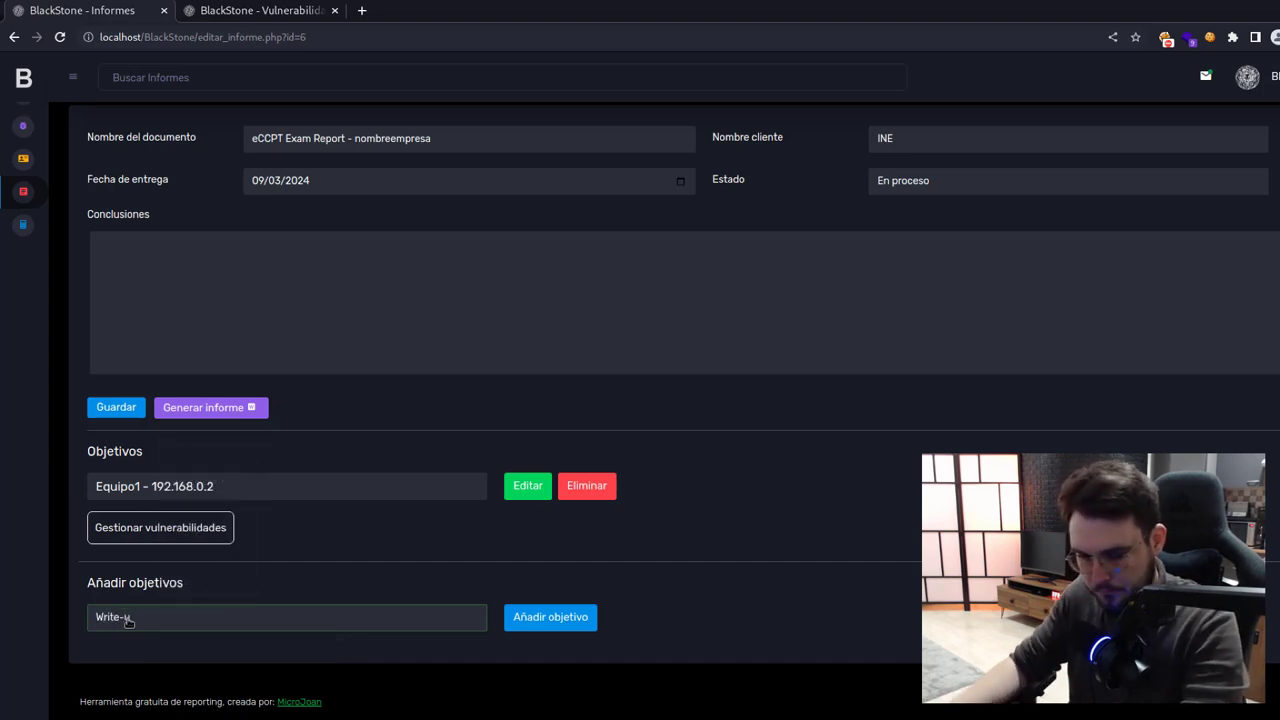
{"action": "type", "text": "p"}
{"action": "left_click_drag", "start_coordinate": [226, 628], "coordinate": [108, 618]}
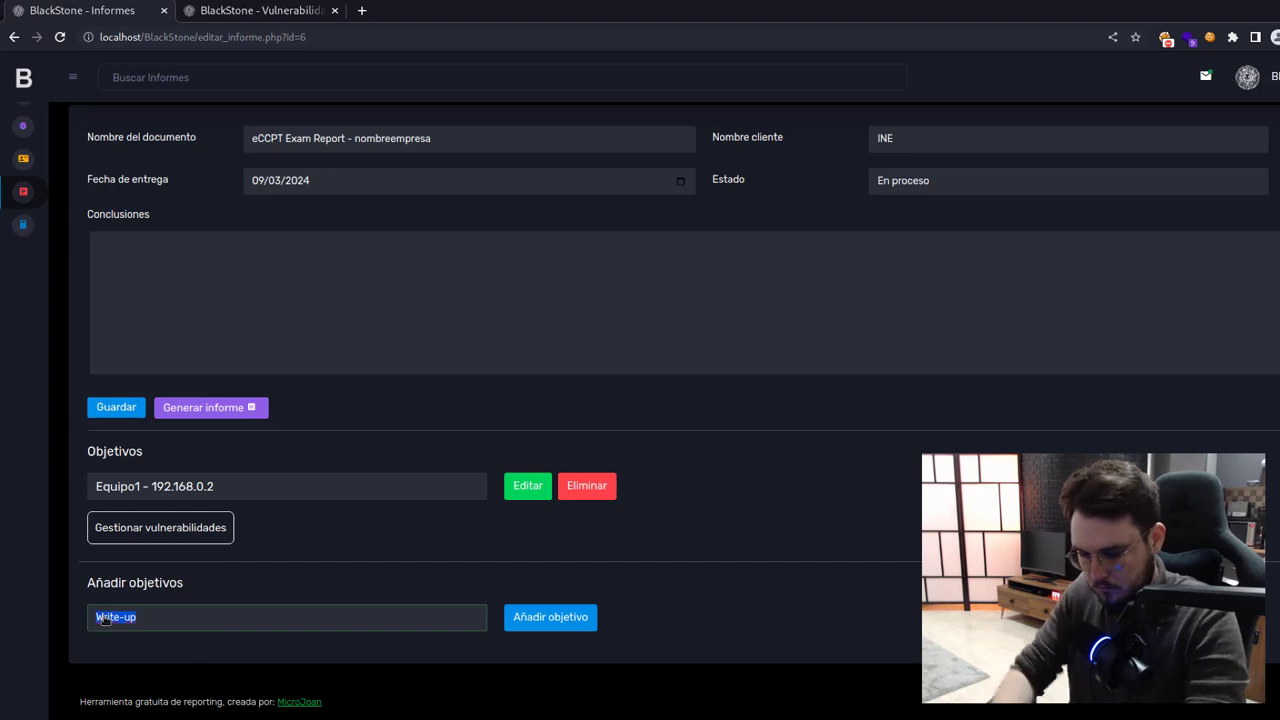
{"action": "key", "text": "BackSpace"}
{"action": "type", "text": "Hmv"}
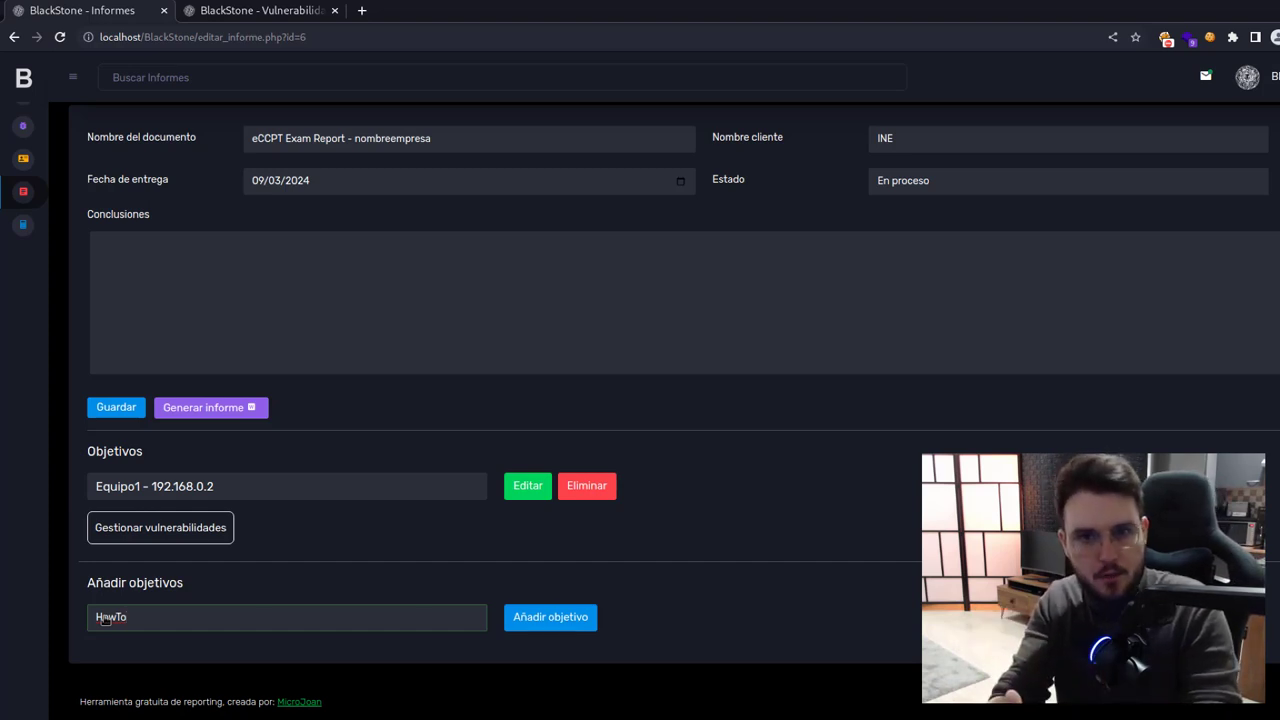
- Name the new objective "Write-Up" and add it to the report
{"action": "key", "text": "ctrl+a"}
{"action": "type", "text": "Write-Up"}
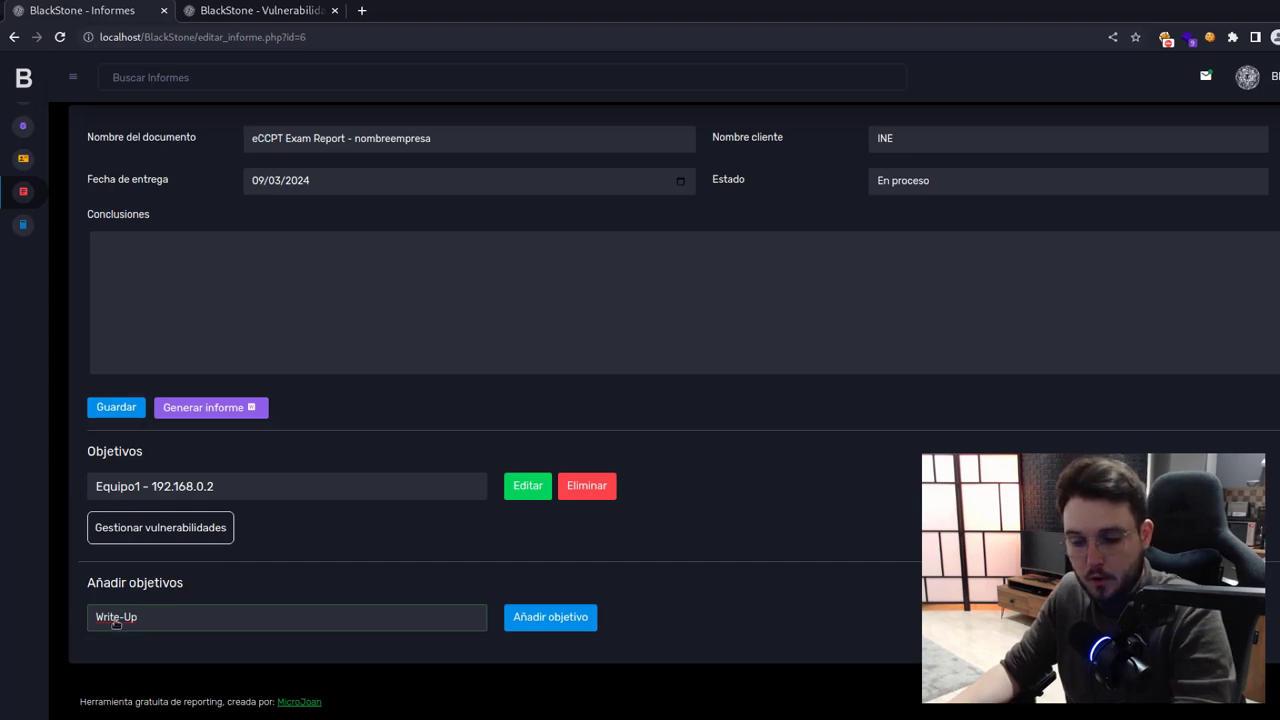
{"action": "left_click_drag", "start_coordinate": [140, 621], "coordinate": [70, 621]}
{"action": "left_click", "coordinate": [520, 620]}
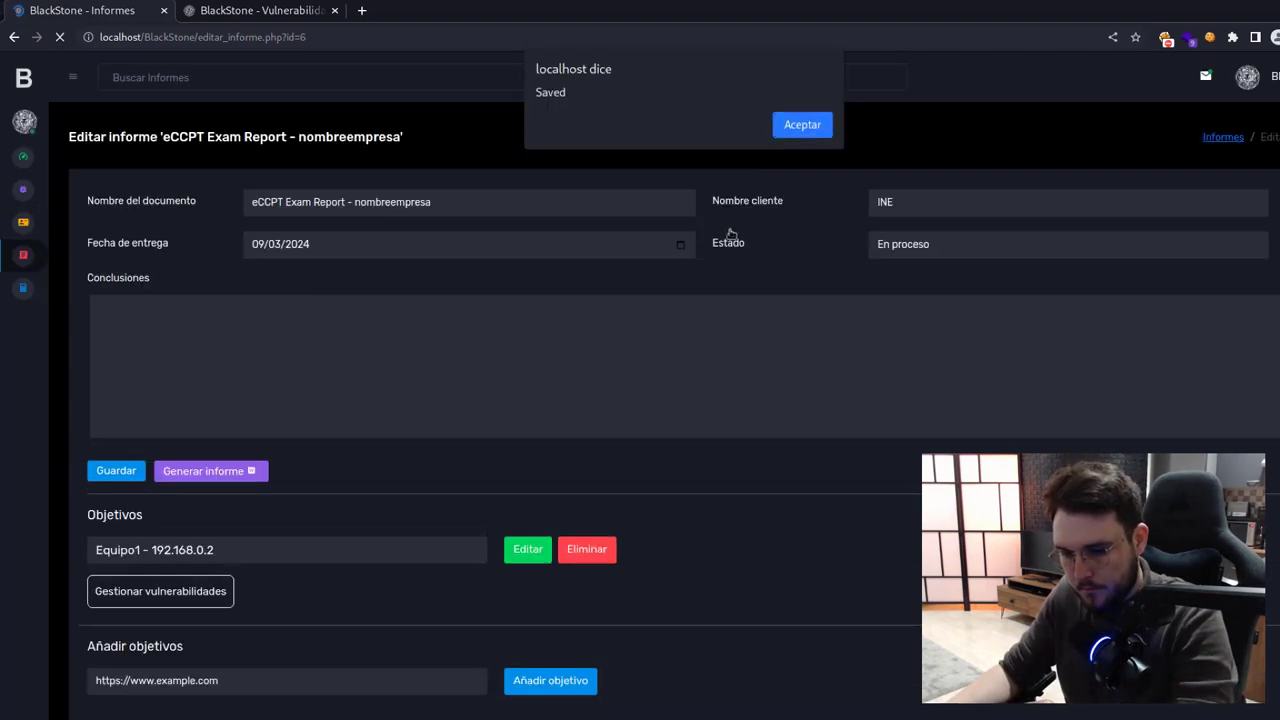
{"action": "left_click", "coordinate": [781, 136]}
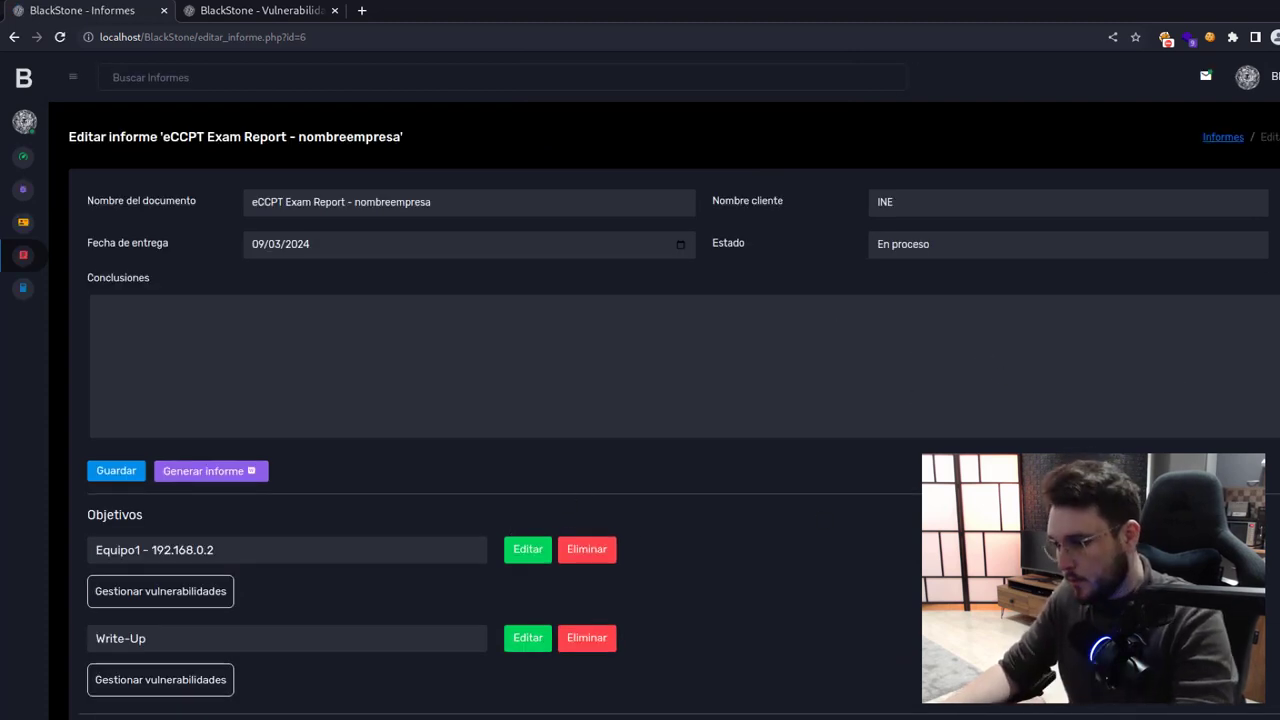
- Search the vulnerabilities for "dumm" and associate the "Example Description" dummy vulnerability with the "Write-Up" objective
{"action": "scroll", "coordinate": [640, 410], "scroll_direction": "down", "scroll_amount": 2}
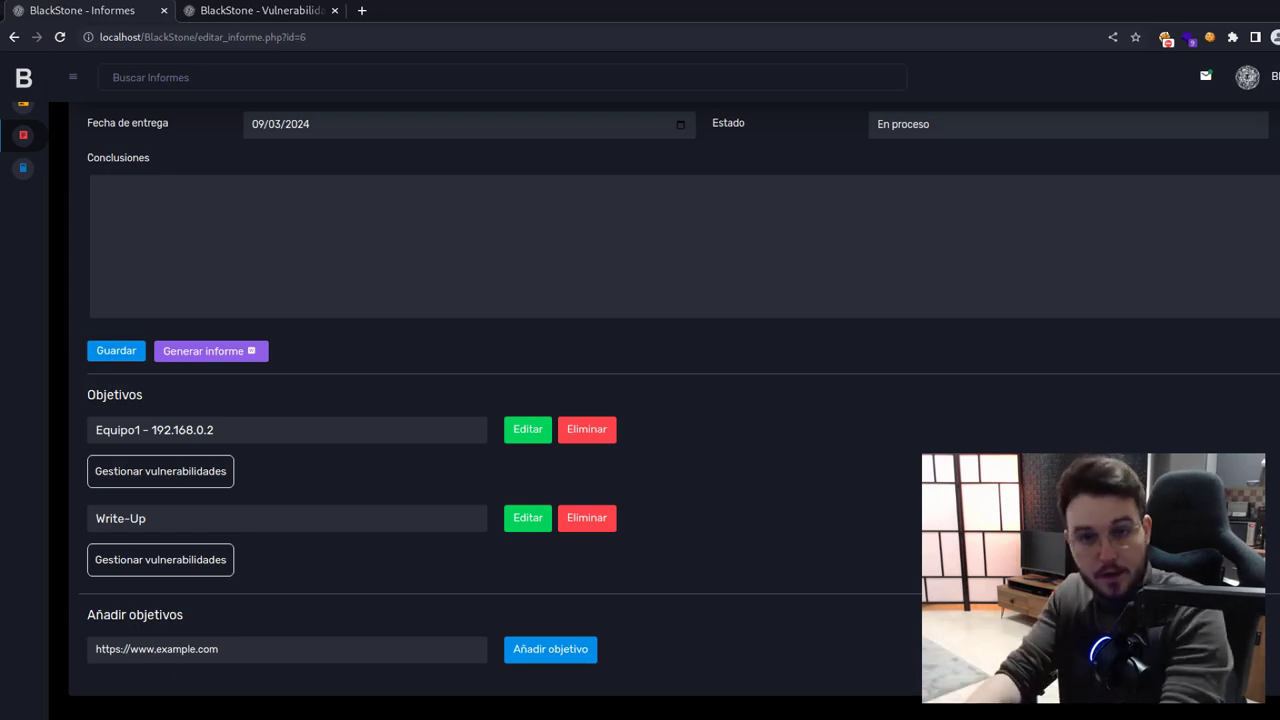
{"action": "left_click", "coordinate": [205, 563]}
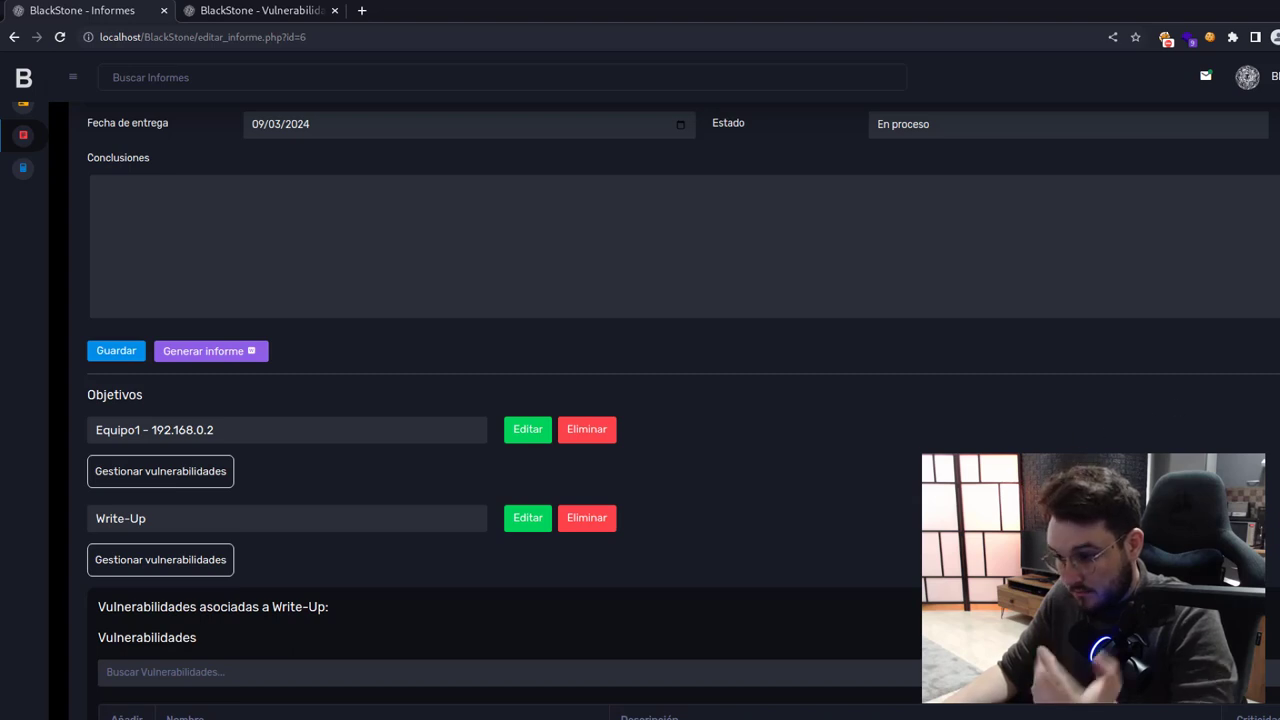
{"action": "scroll", "coordinate": [640, 400], "scroll_direction": "down", "scroll_amount": 3}
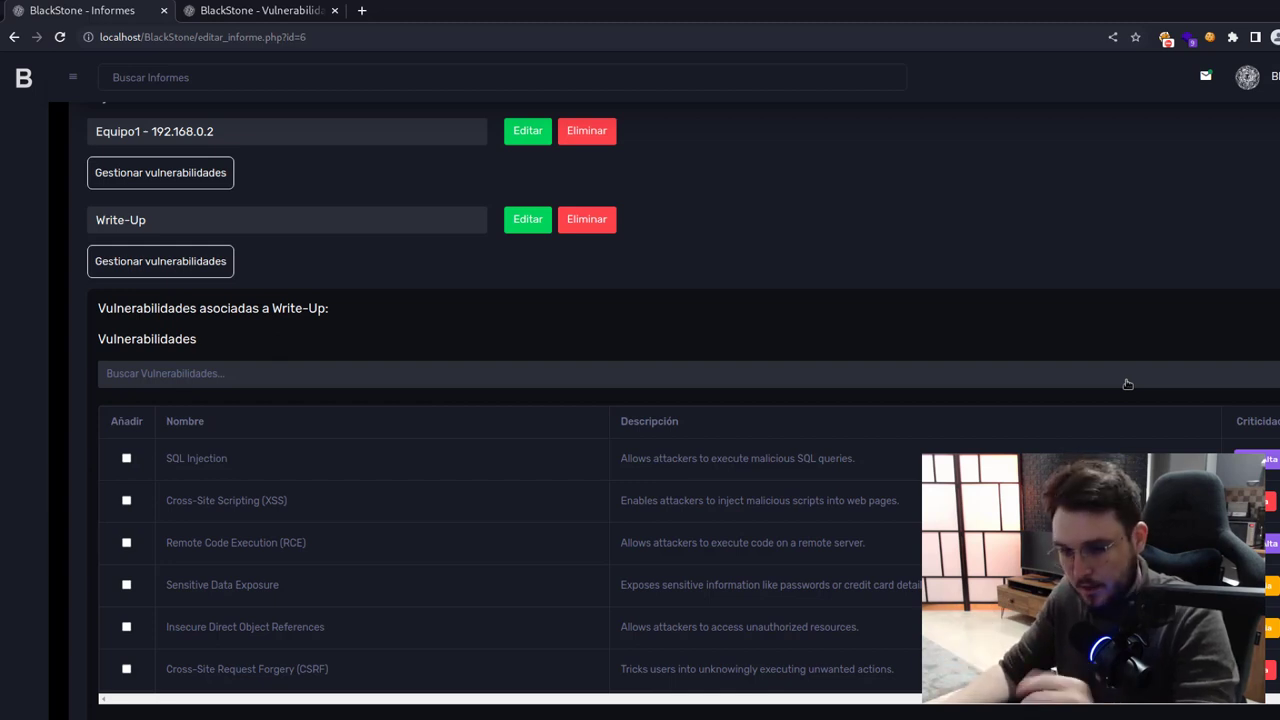
{"action": "left_click", "coordinate": [1127, 384]}
{"action": "type", "text": "dumm"}
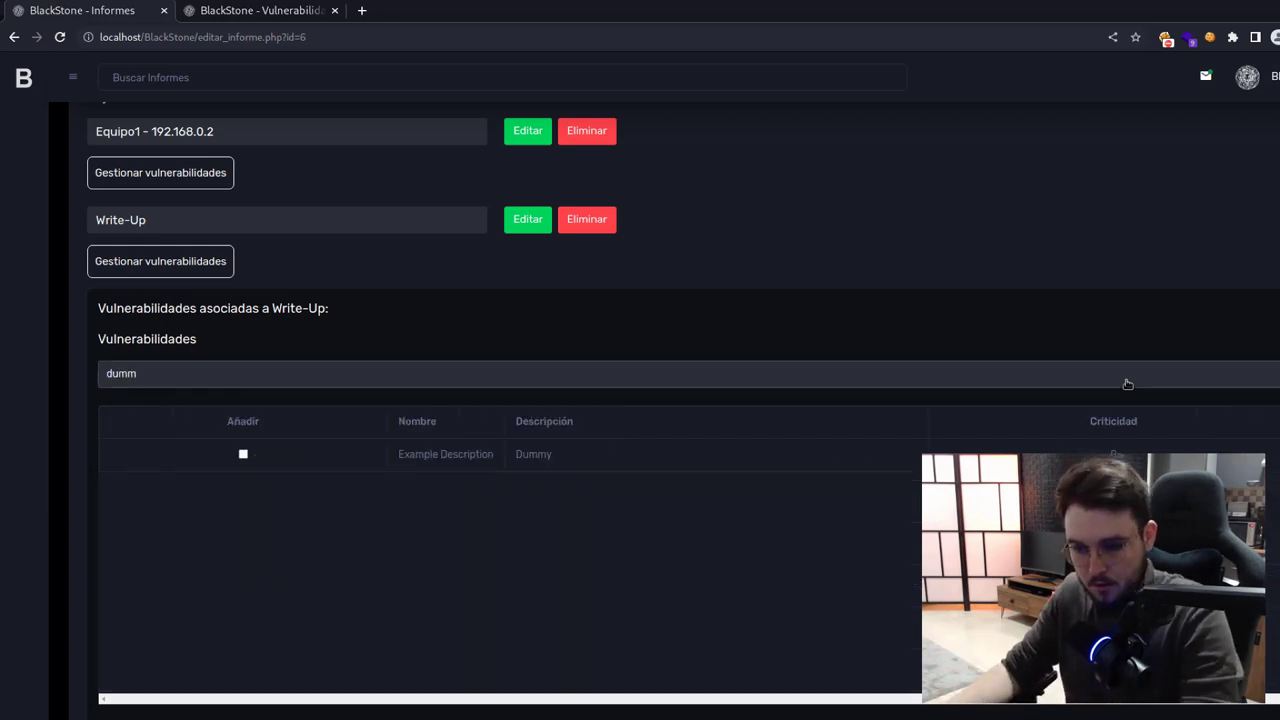
{"action": "double_click", "coordinate": [517, 455]}
{"action": "left_click", "coordinate": [481, 460]}
{"action": "double_click", "coordinate": [440, 456]}
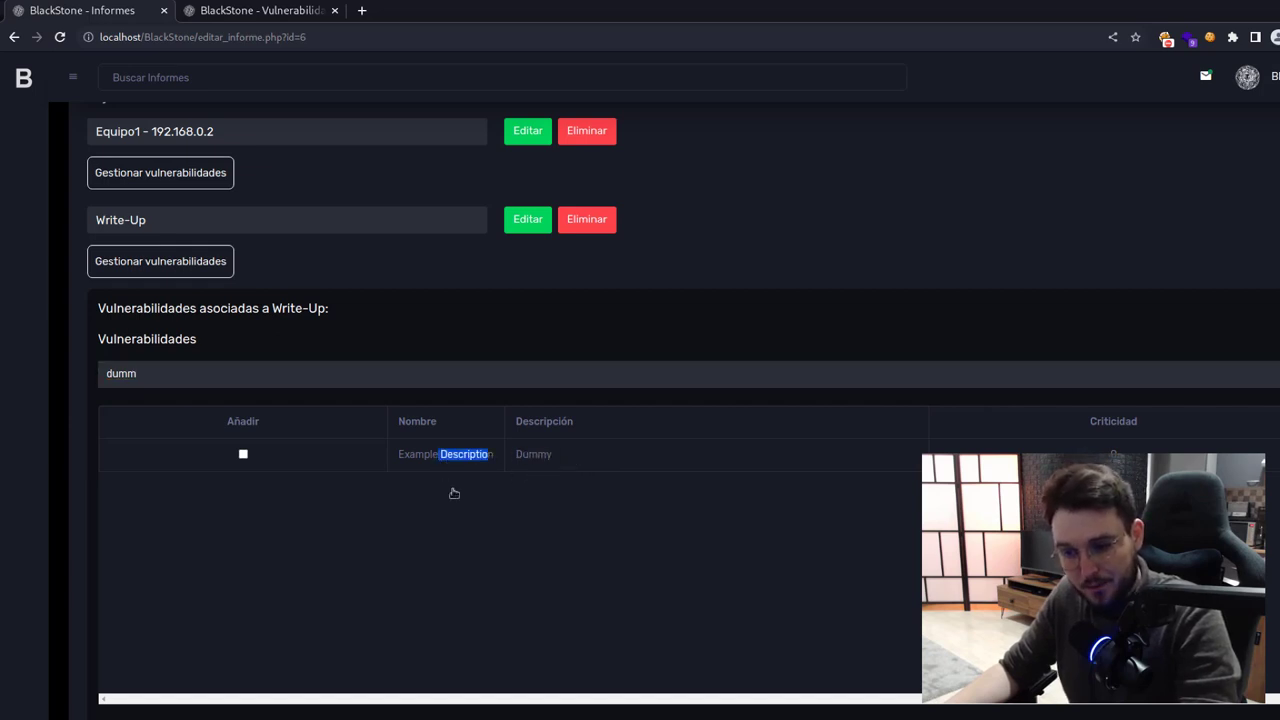
{"action": "left_click", "coordinate": [455, 491]}
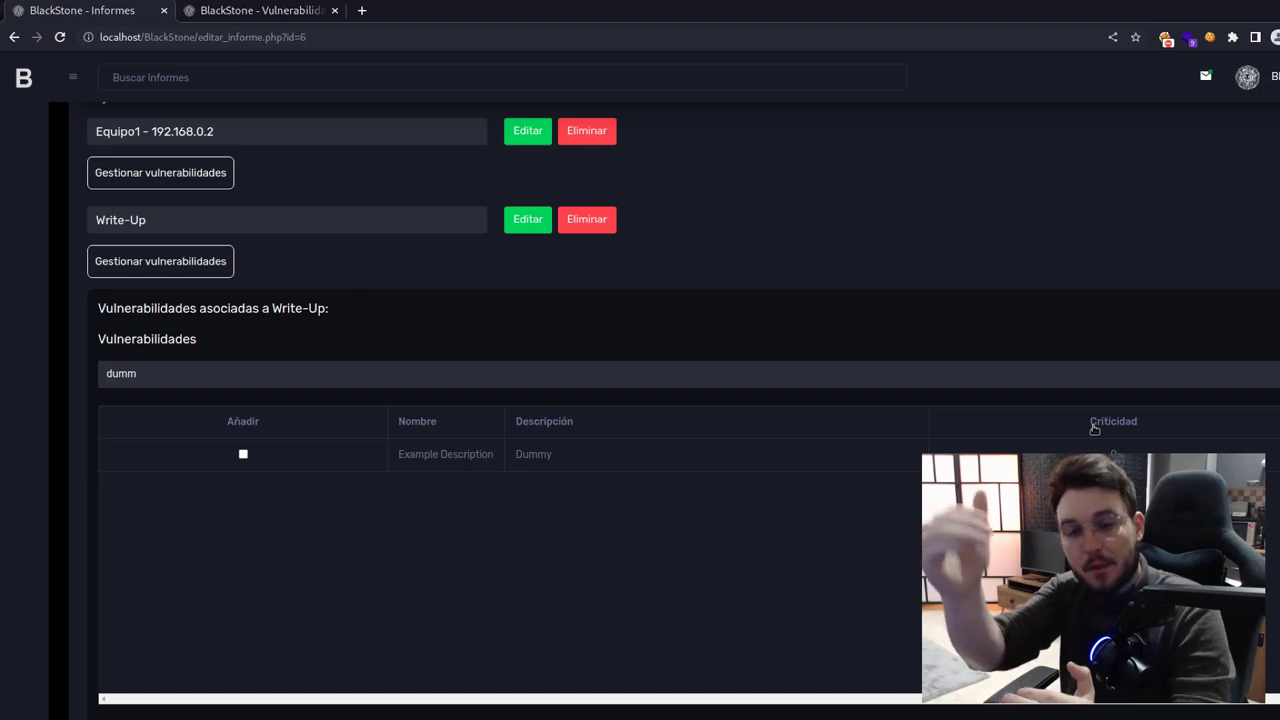
{"action": "left_click", "coordinate": [242, 456]}
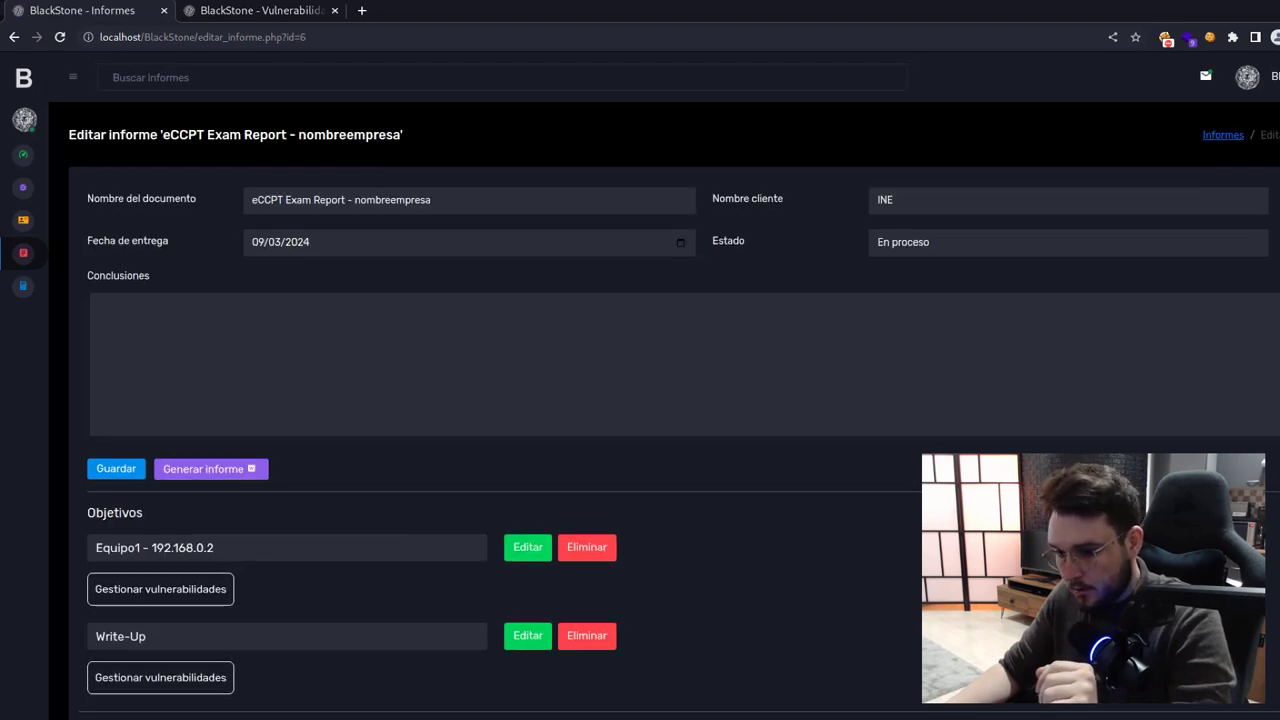
- Show the vulnerabilities associated with "Write-Up" and open its "Example Description" vulnerability for editing
{"action": "scroll", "coordinate": [229, 566], "scroll_direction": "down", "scroll_amount": 3}
{"action": "left_click", "coordinate": [226, 546]}
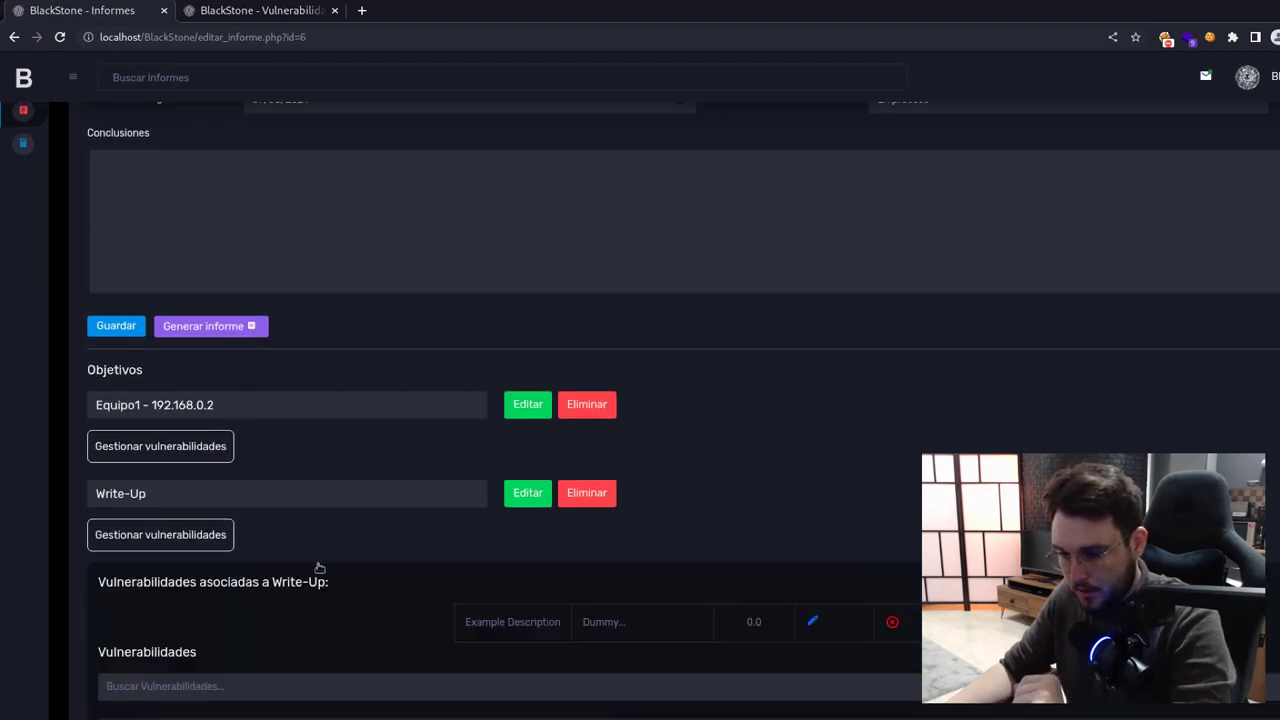
{"action": "scroll", "coordinate": [320, 569], "scroll_direction": "down", "scroll_amount": 1}
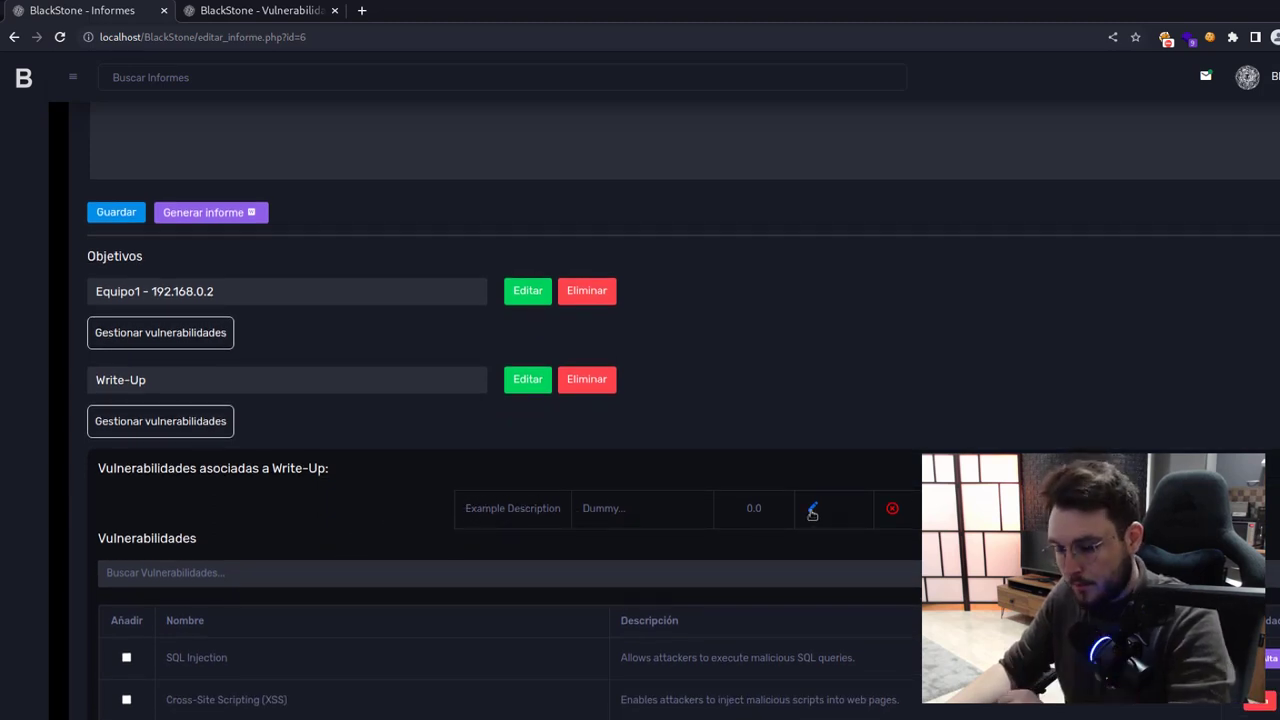
{"action": "left_click", "coordinate": [812, 508]}
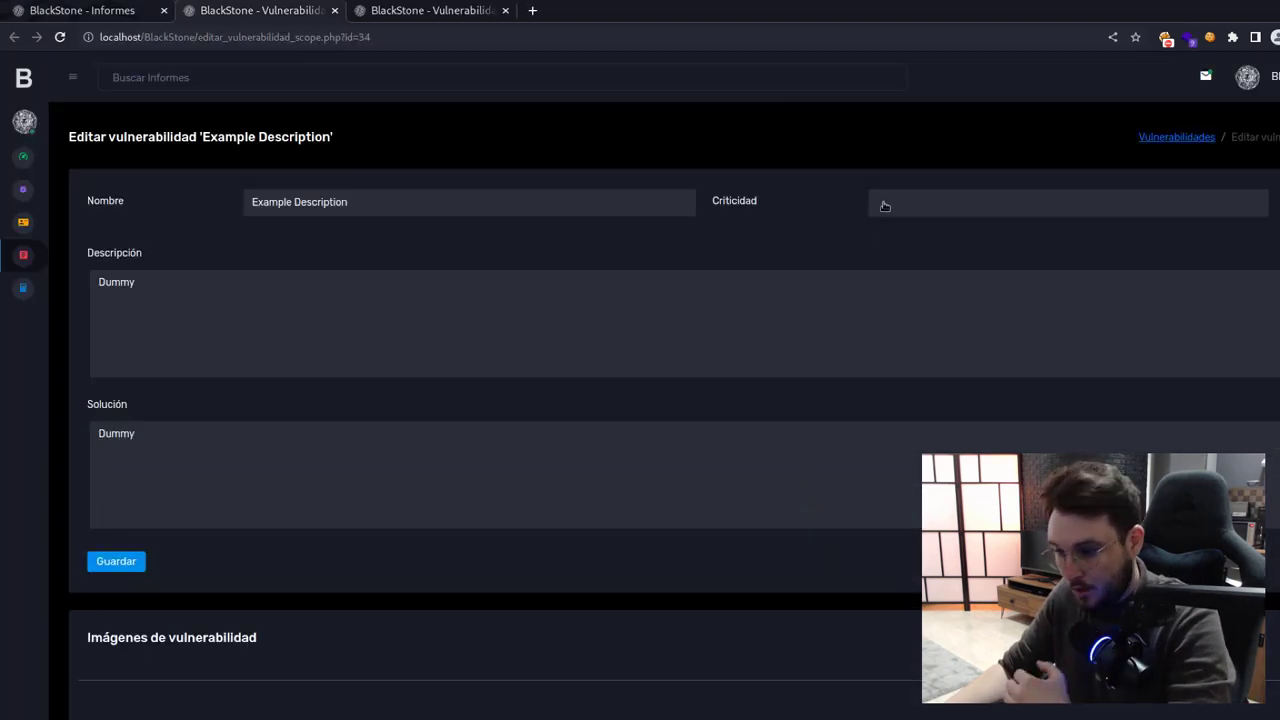
- Review the dummy vulnerability's name, description, solution and image fields, and close the vulnerability pages to return to the report
{"action": "left_click_drag", "start_coordinate": [530, 210], "coordinate": [230, 202]}
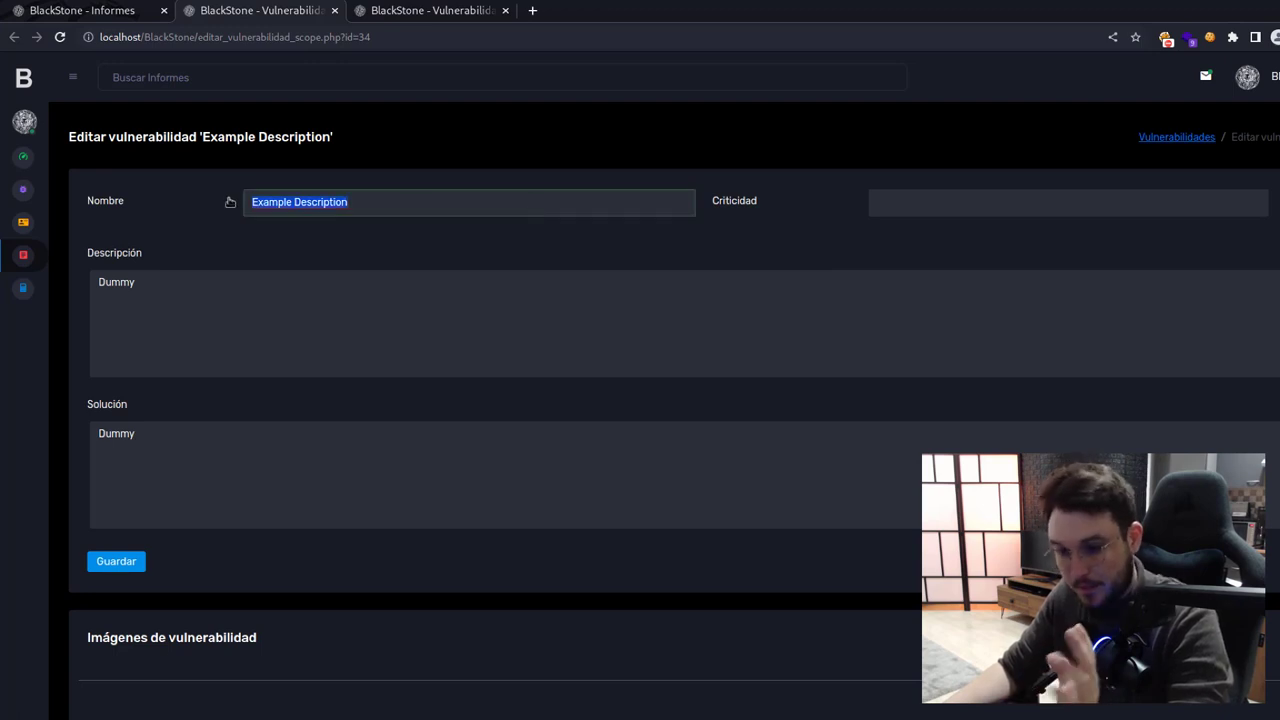
{"action": "left_click", "coordinate": [323, 346]}
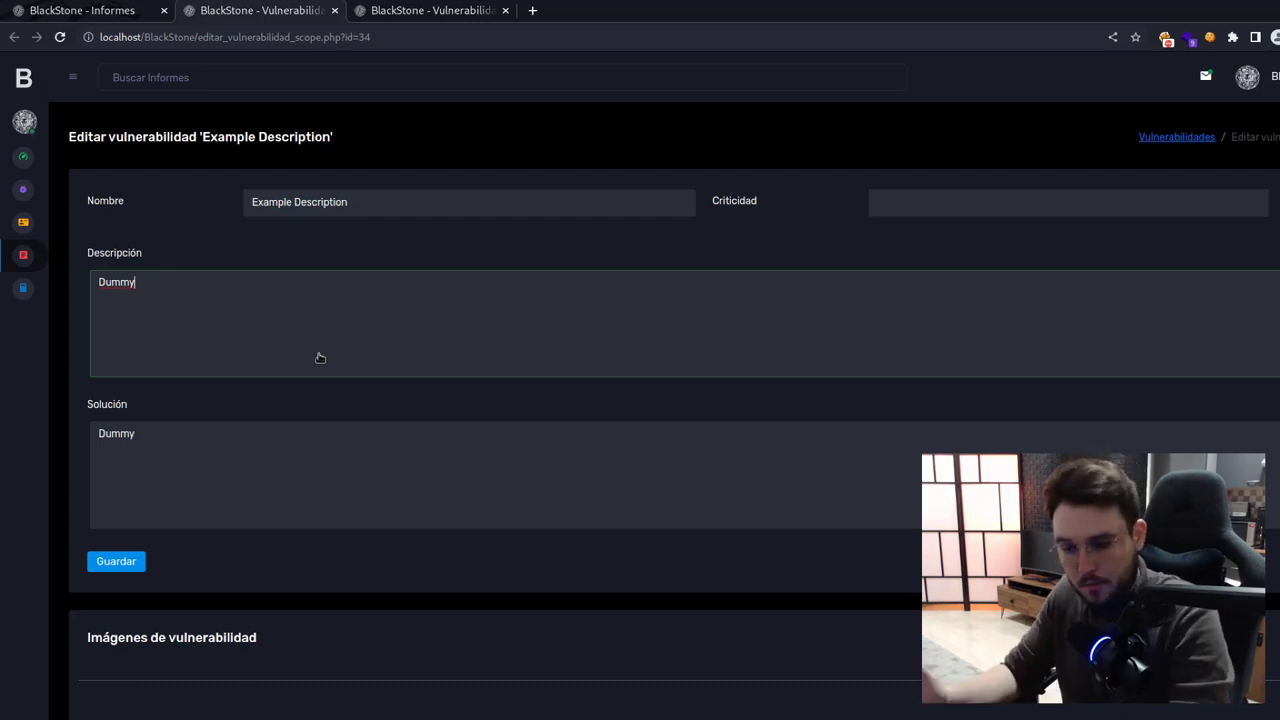
{"action": "scroll", "coordinate": [320, 358], "scroll_direction": "down", "scroll_amount": 1}
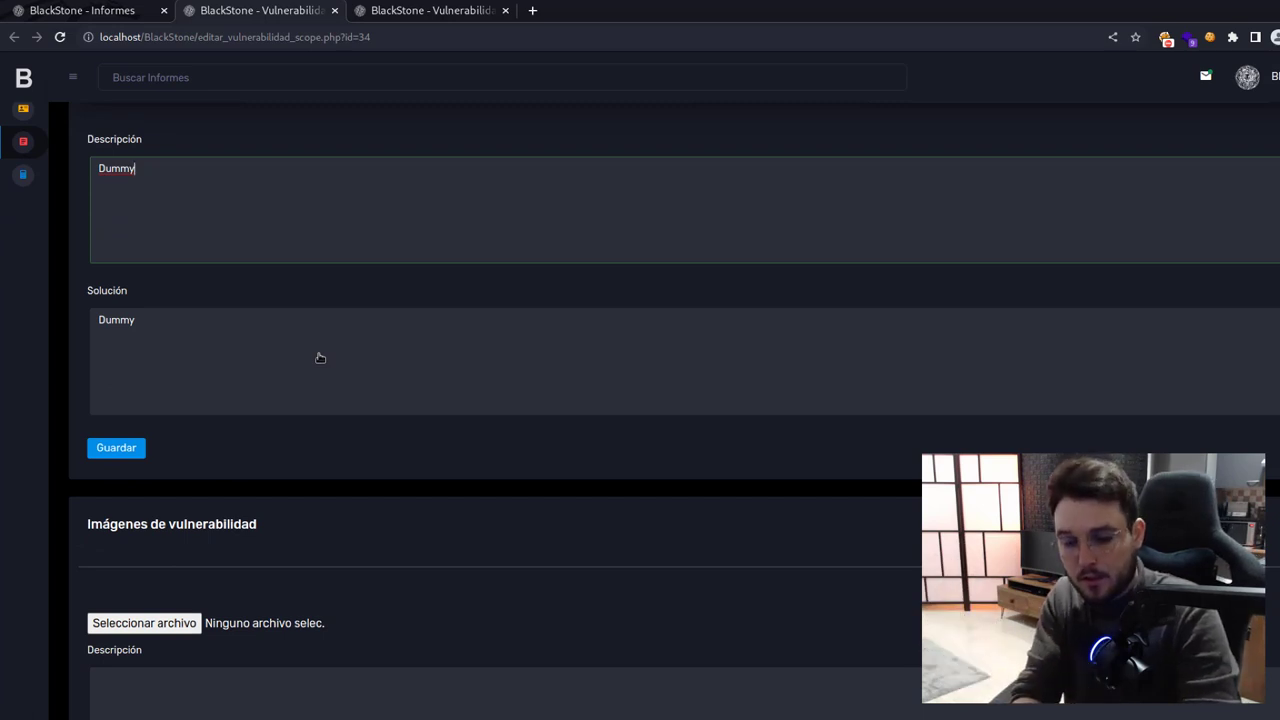
{"action": "left_click", "coordinate": [312, 684]}
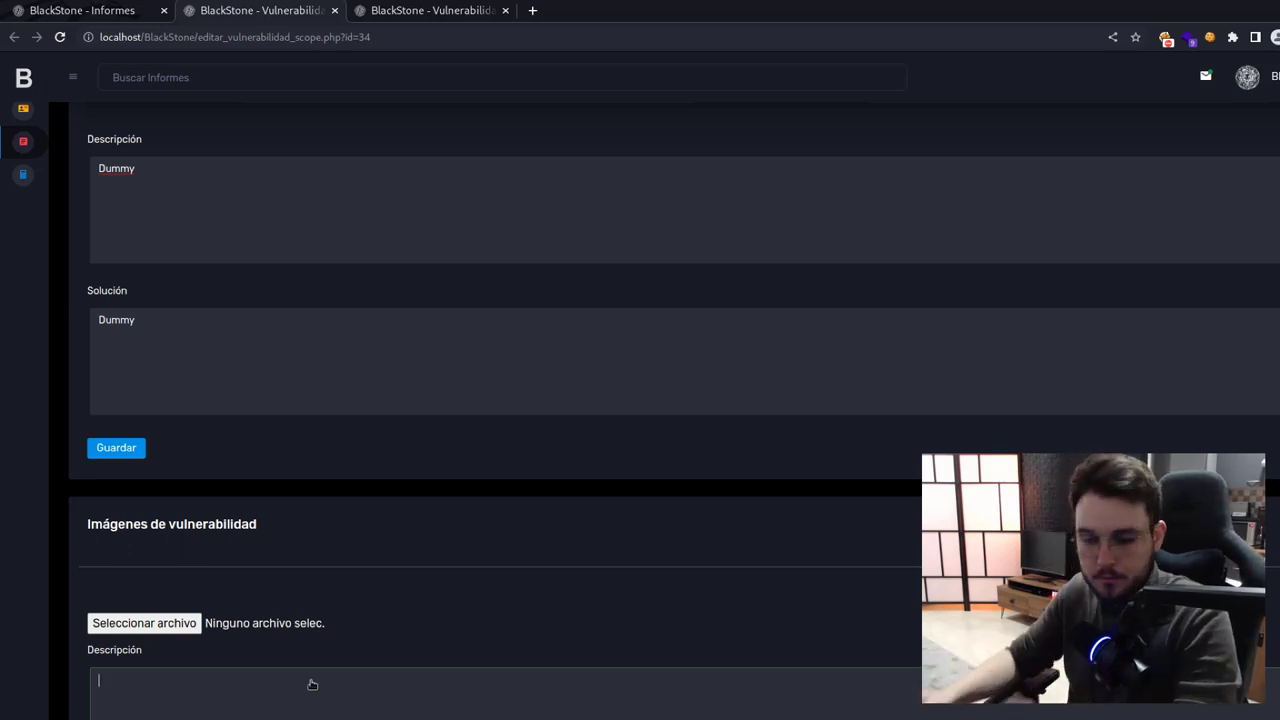
{"action": "key", "text": "ctrl+w"}
{"action": "key", "text": "ctrl+w"}
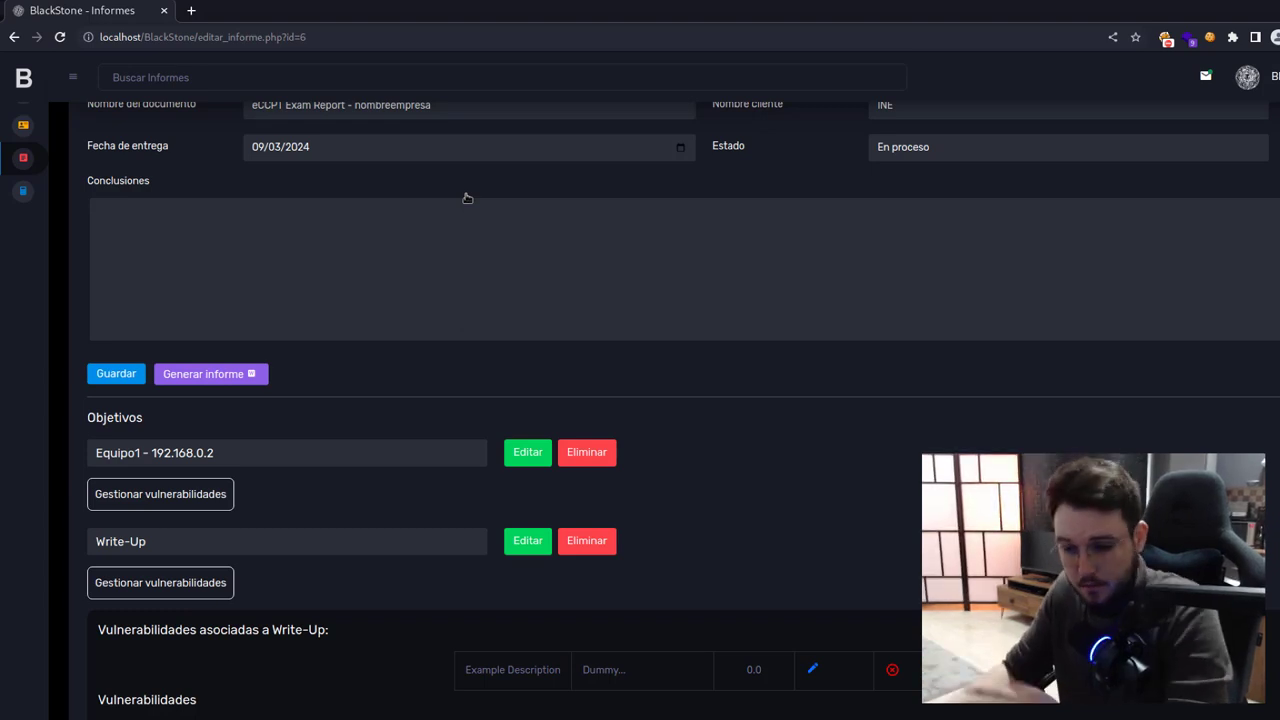
- Generate the pentest report in a new browser tab, switch to it, and accept the notice about saving as .mhtml
{"action": "right_click", "coordinate": [223, 378]}
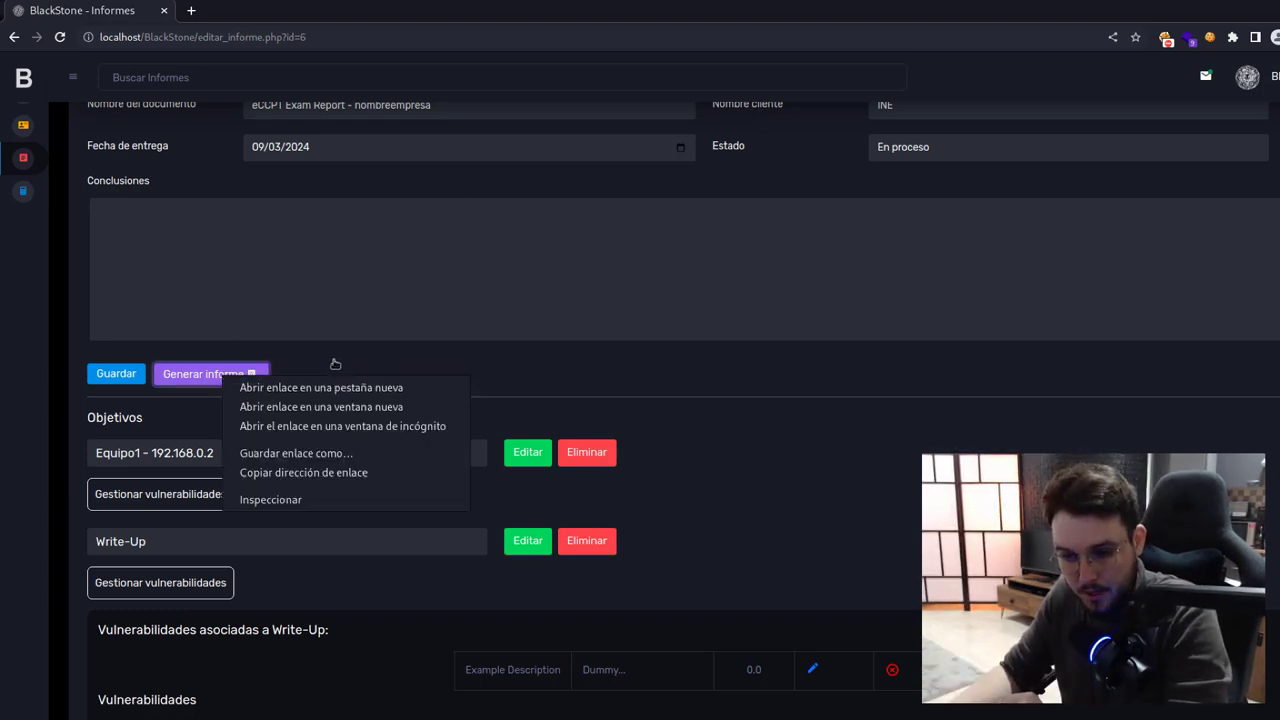
{"action": "key", "text": "Escape"}
{"action": "right_click", "coordinate": [203, 380]}
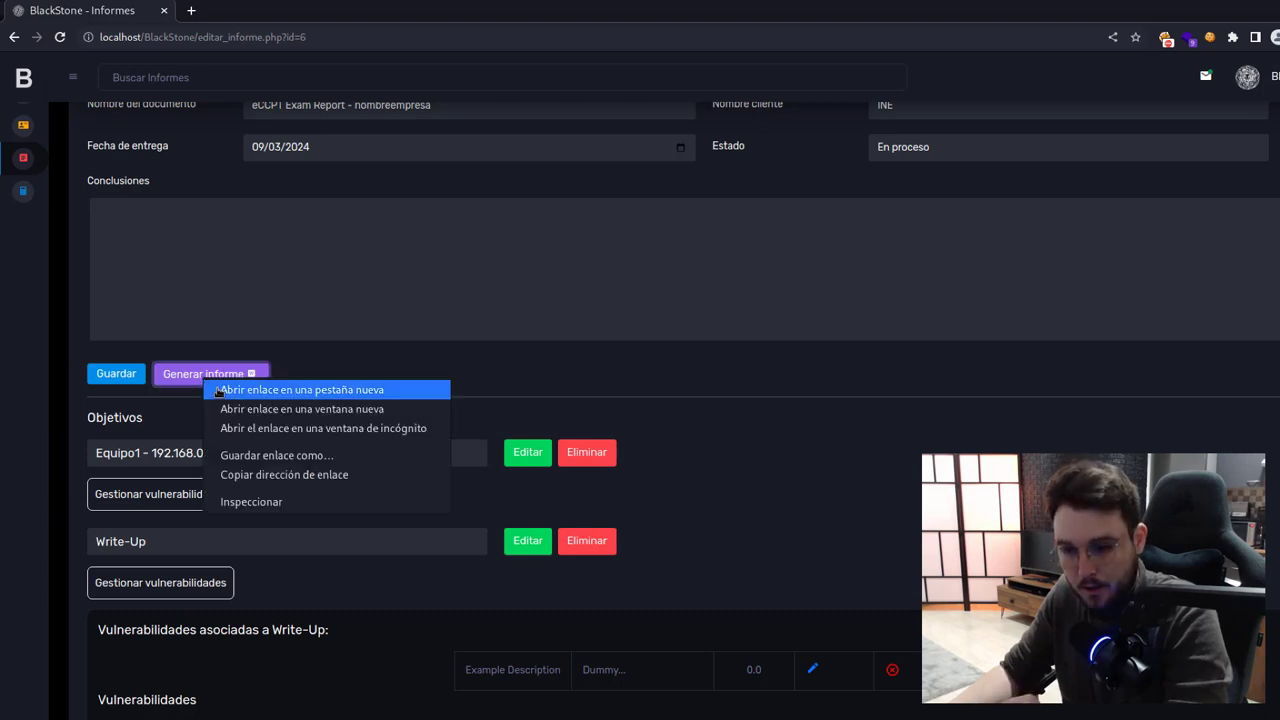
{"action": "left_click", "coordinate": [212, 391]}
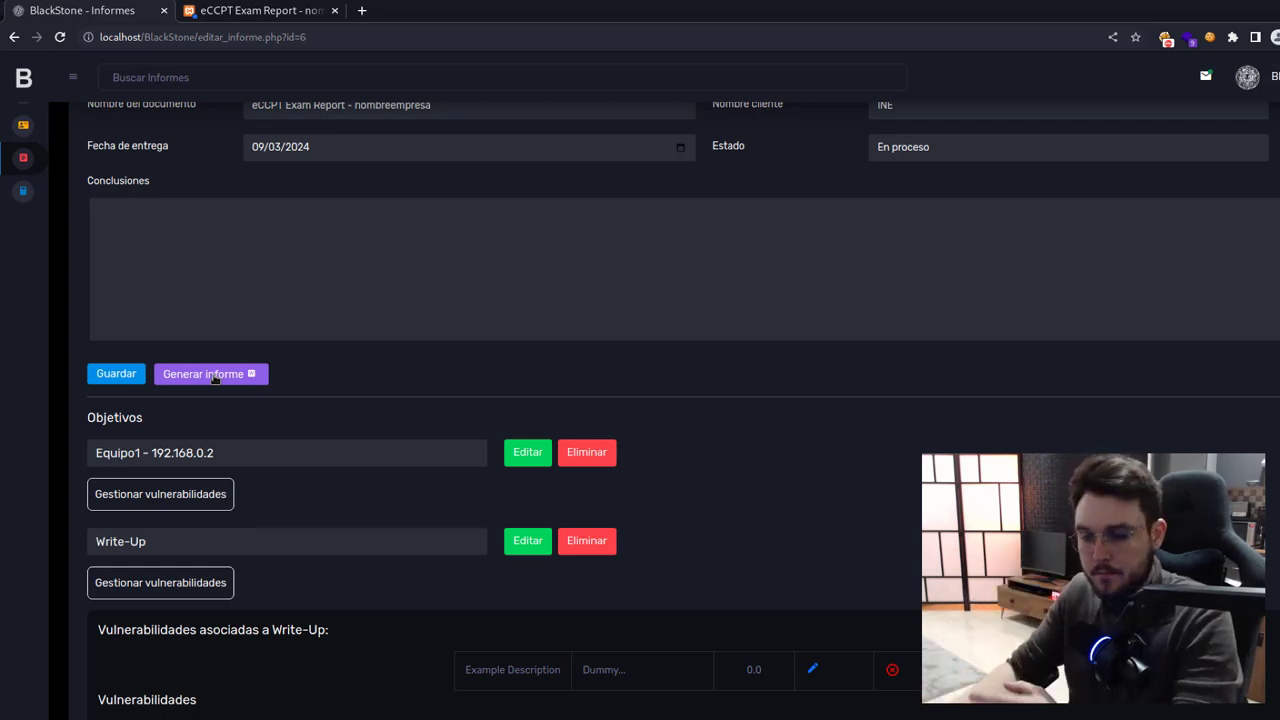
{"action": "left_click", "coordinate": [233, 14]}
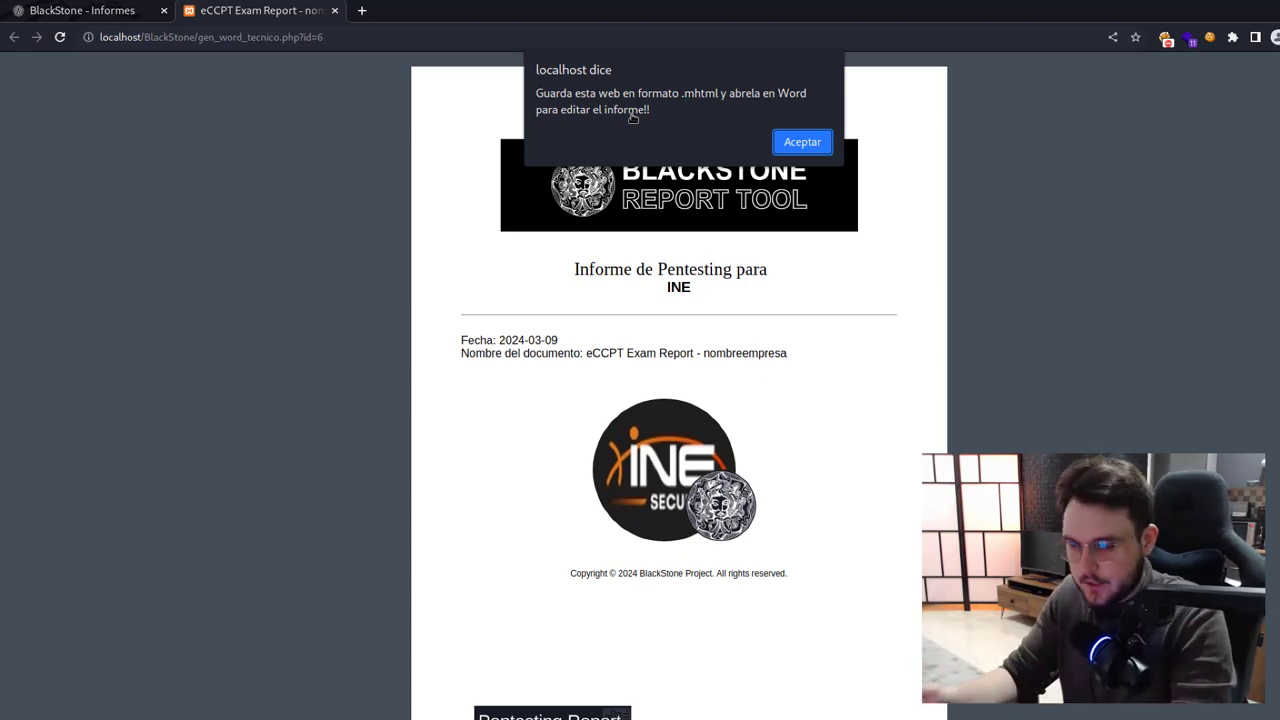
{"action": "left_click", "coordinate": [801, 145]}
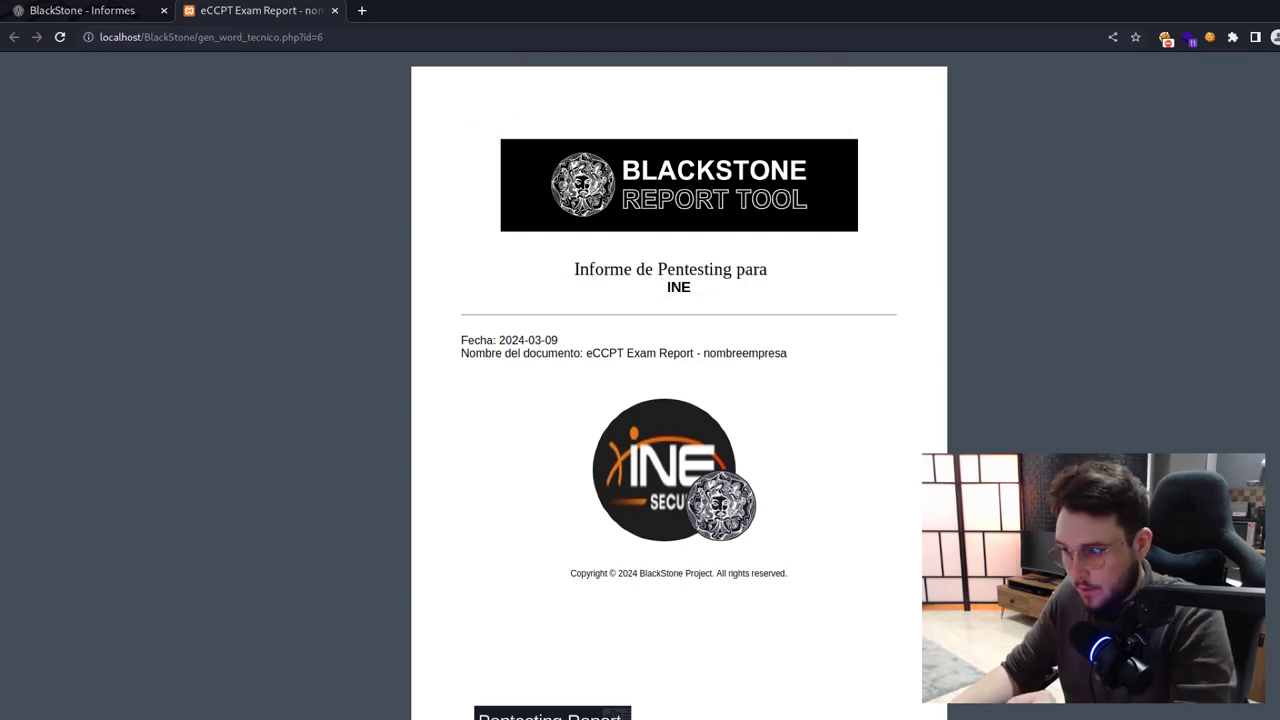
- Examine the generated report from the cover page through legal notice, document control, introduction and scope to the executive summary chart and table
{"action": "scroll", "coordinate": [679, 386], "scroll_direction": "down", "scroll_amount": 5}
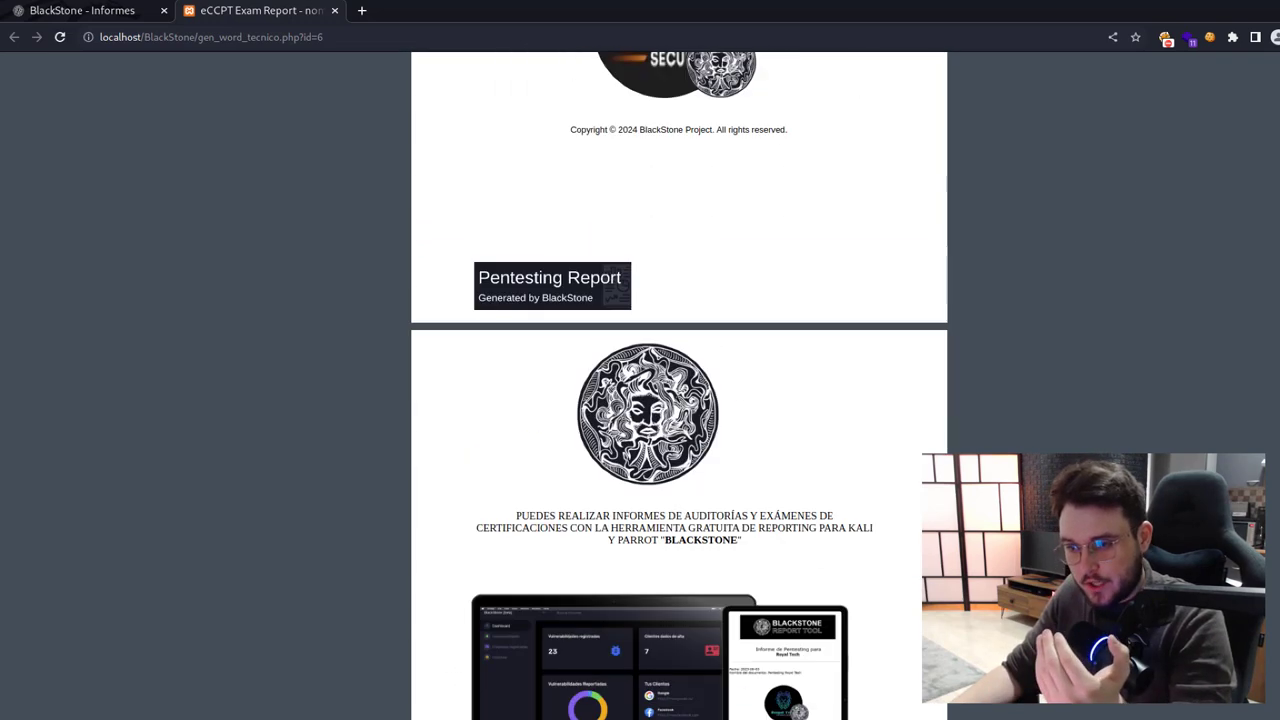
{"action": "scroll", "coordinate": [916, 267], "scroll_direction": "up", "scroll_amount": 5}
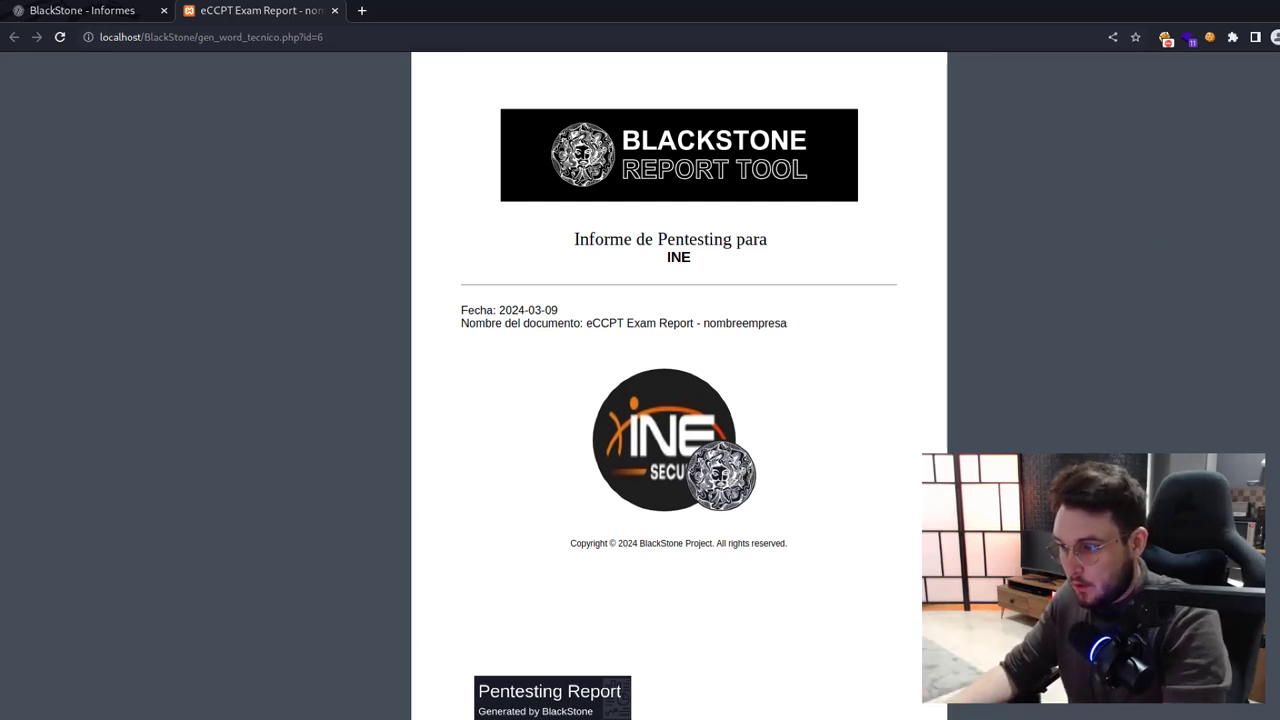
{"action": "scroll", "coordinate": [679, 386], "scroll_direction": "down", "scroll_amount": 8}
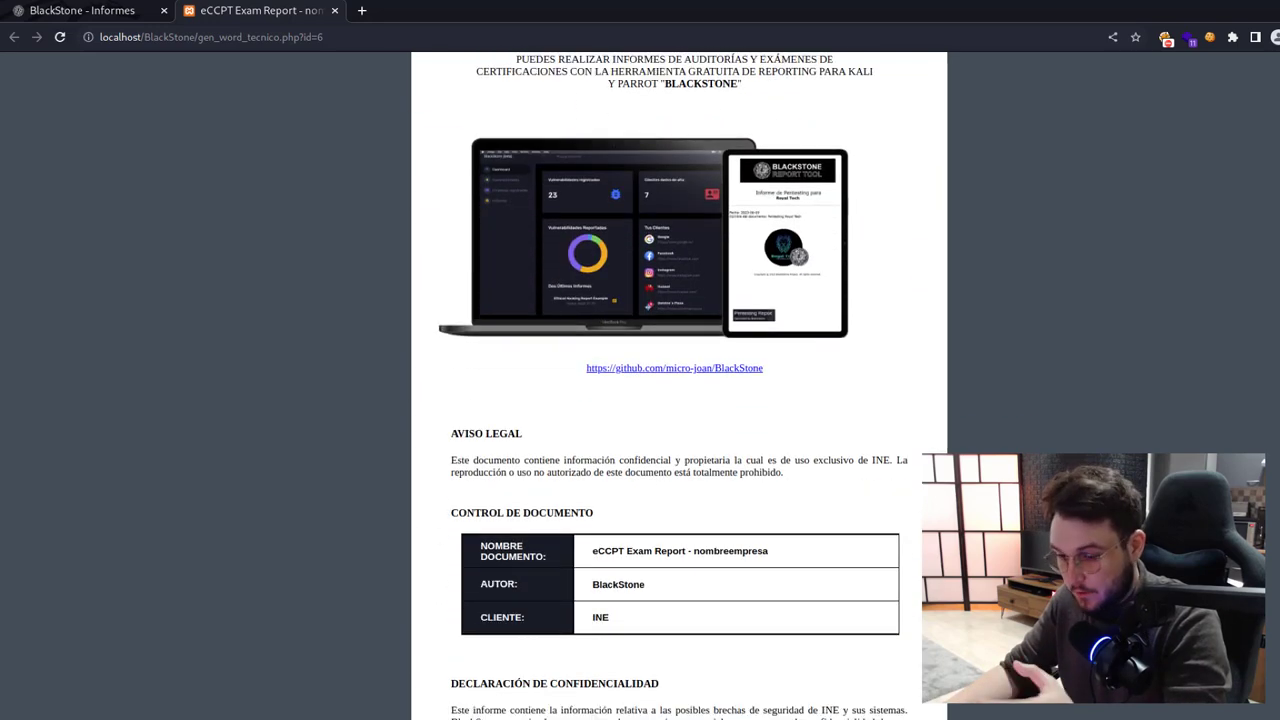
{"action": "scroll", "coordinate": [679, 386], "scroll_direction": "down", "scroll_amount": 1}
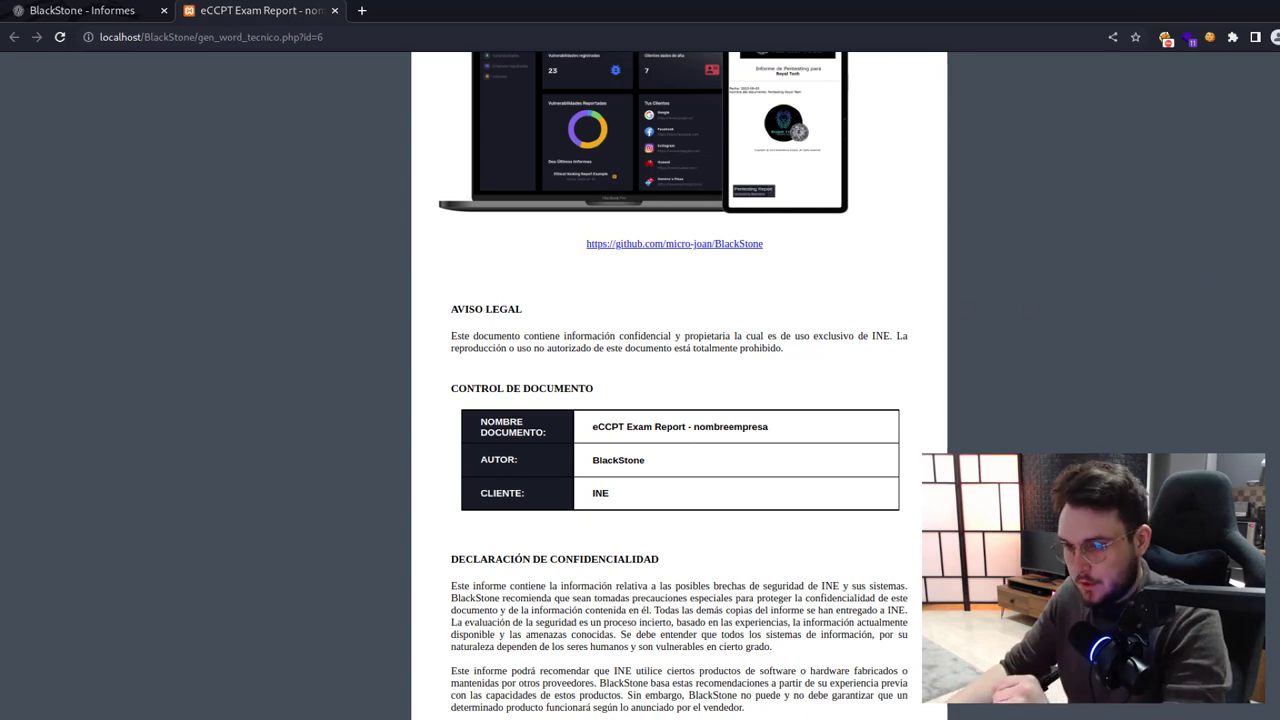
{"action": "scroll", "coordinate": [673, 382], "scroll_direction": "down", "scroll_amount": 1}
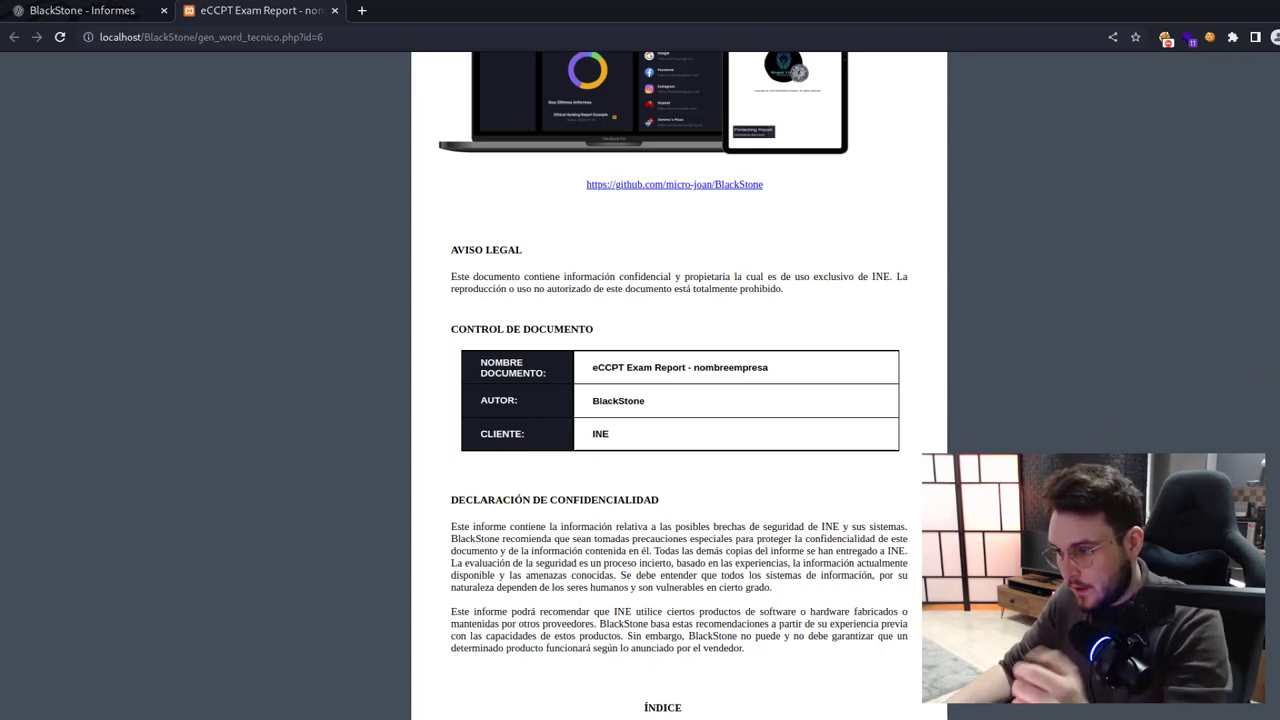
{"action": "scroll", "coordinate": [1273, 354], "scroll_direction": "down", "scroll_amount": 3}
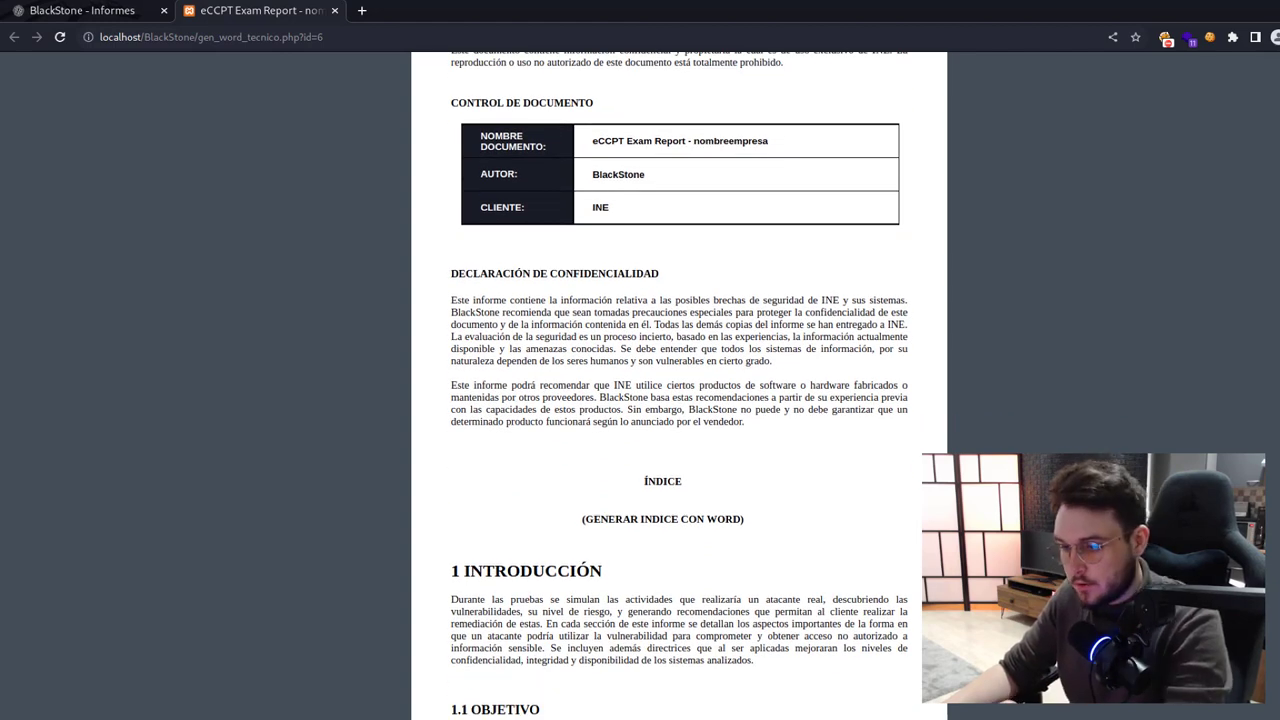
{"action": "scroll", "coordinate": [852, 534], "scroll_direction": "down", "scroll_amount": 3}
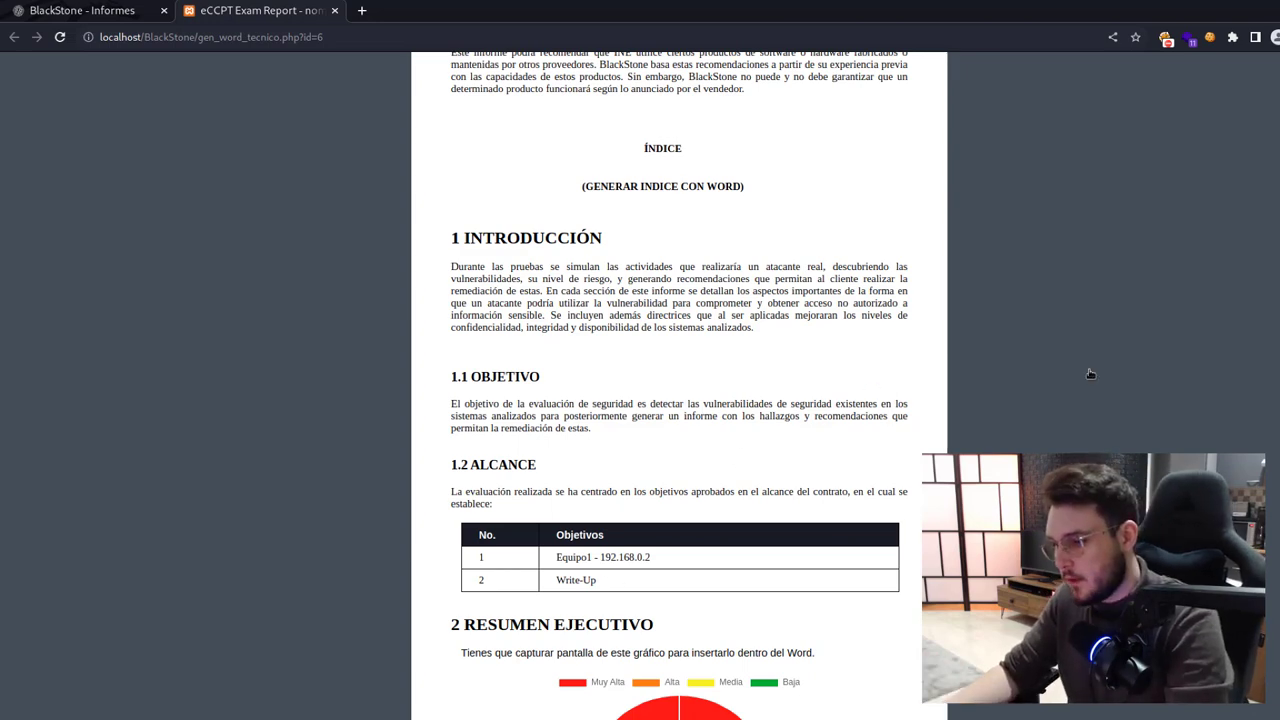
{"action": "scroll", "coordinate": [679, 386], "scroll_direction": "down", "scroll_amount": 4}
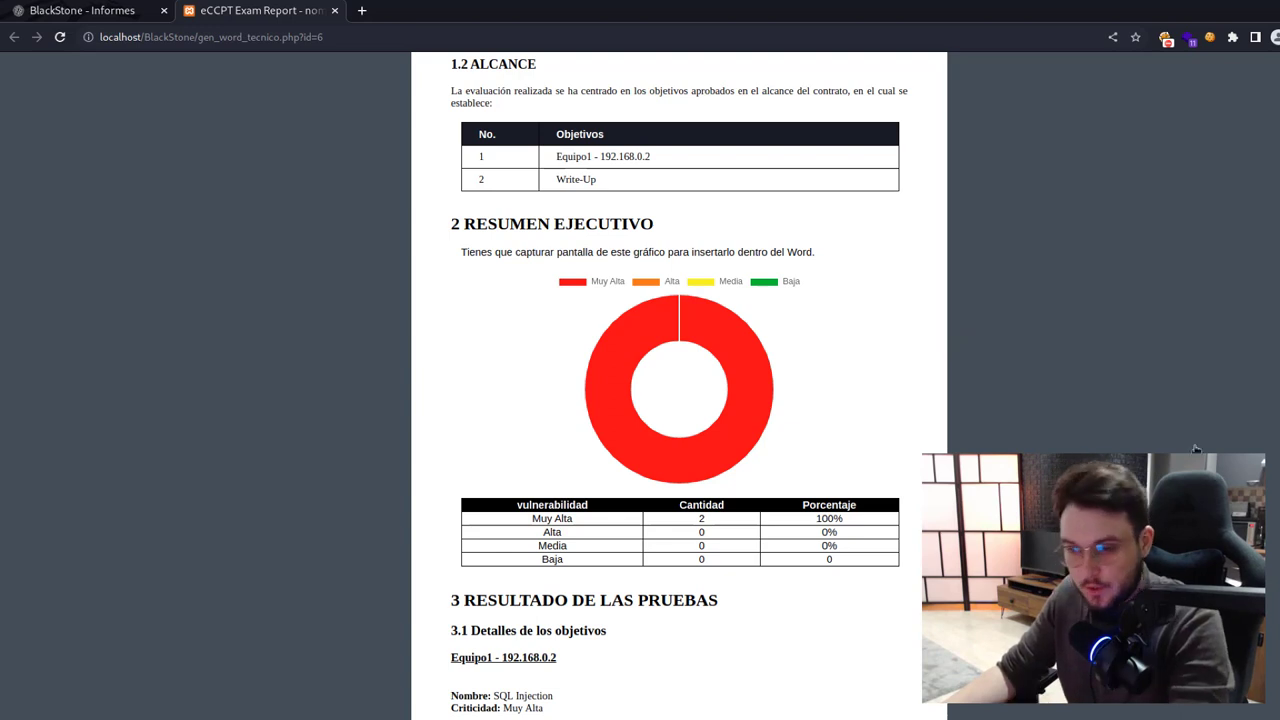
{"action": "scroll", "coordinate": [679, 386], "scroll_direction": "down", "scroll_amount": 3}
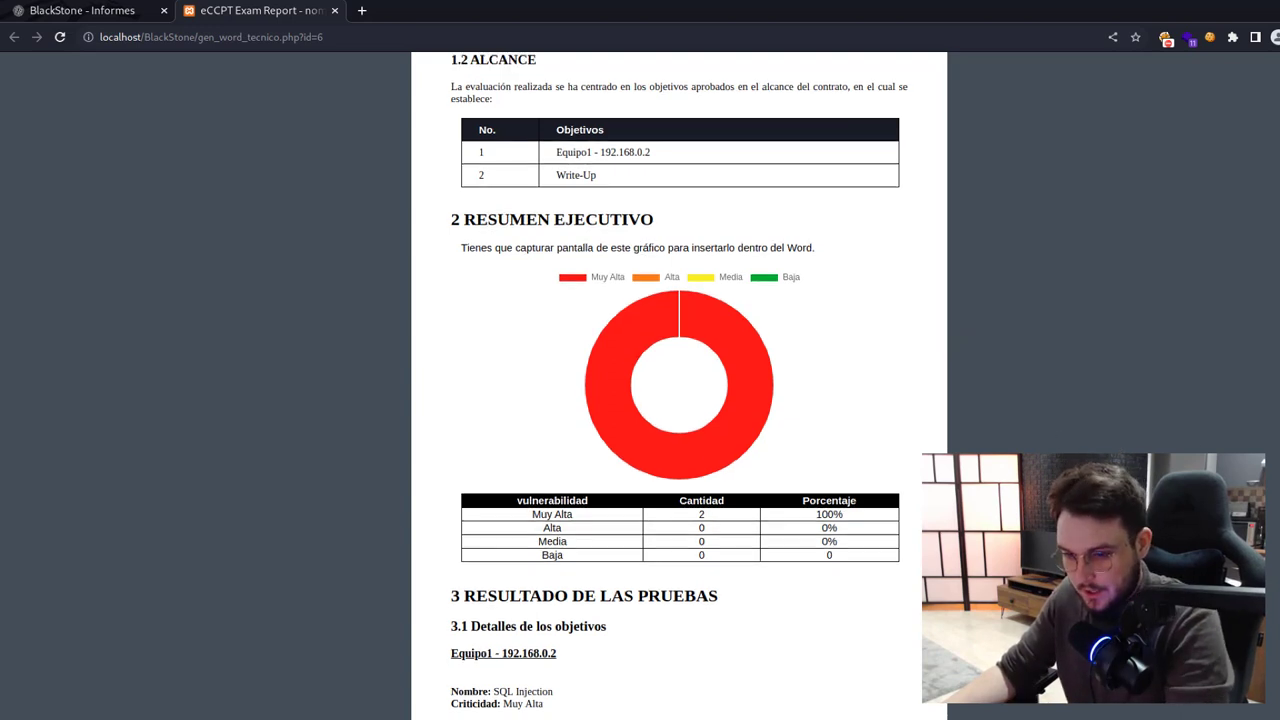
{"action": "scroll", "coordinate": [634, 309], "scroll_direction": "down", "scroll_amount": 1}
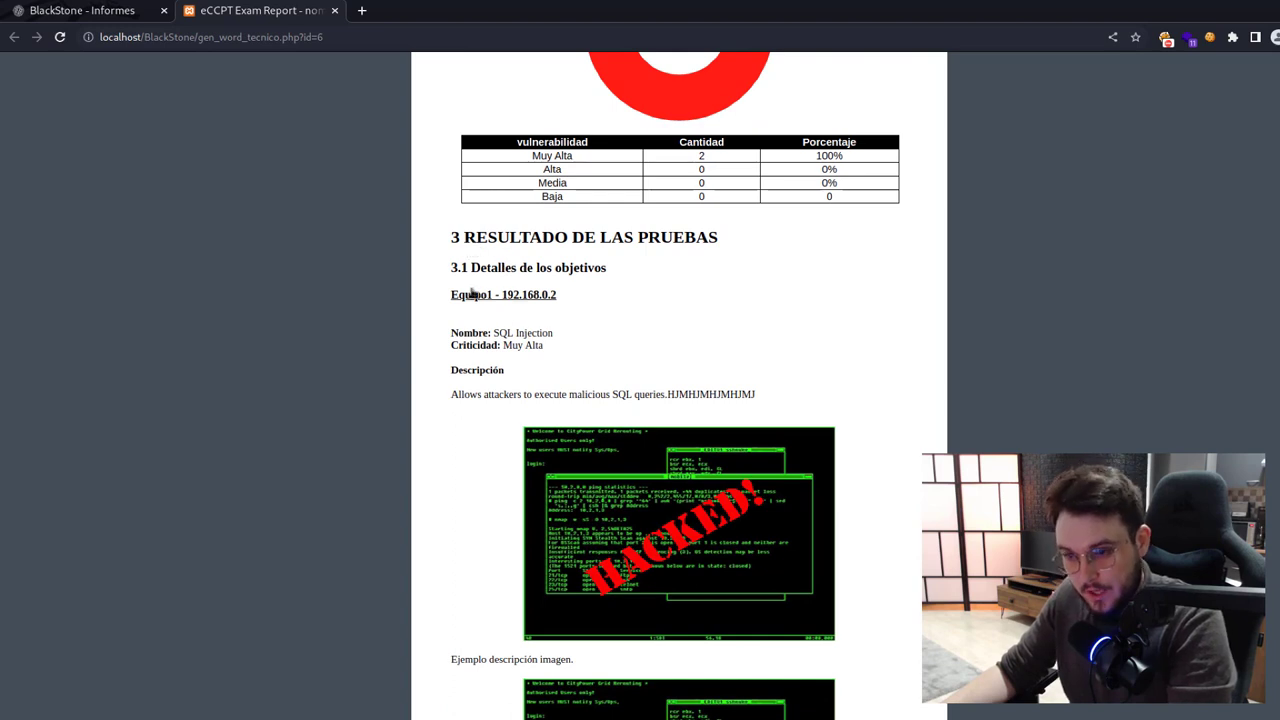
- Review the SQL Injection finding under "Equipo1 - 192.168.0.2", including its severity, description, evidence images, captions and recommendation
{"action": "left_click_drag", "start_coordinate": [460, 267], "coordinate": [470, 268]}
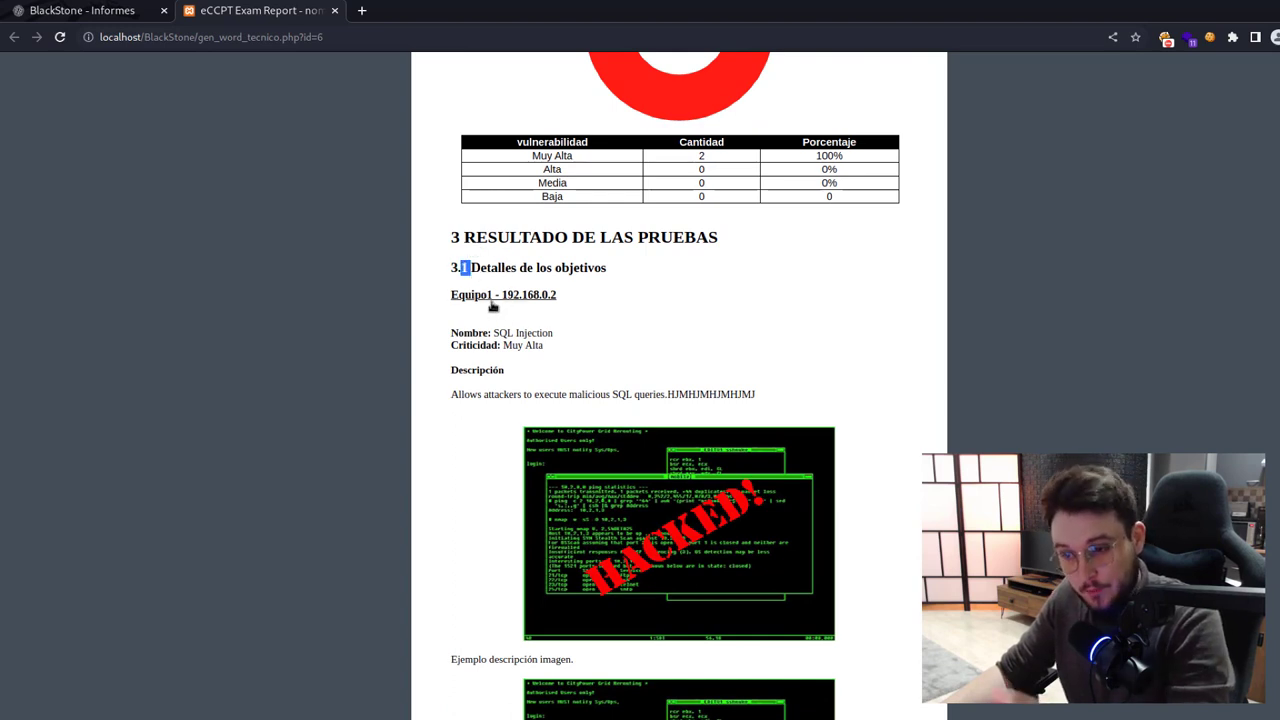
{"action": "left_click", "coordinate": [557, 310]}
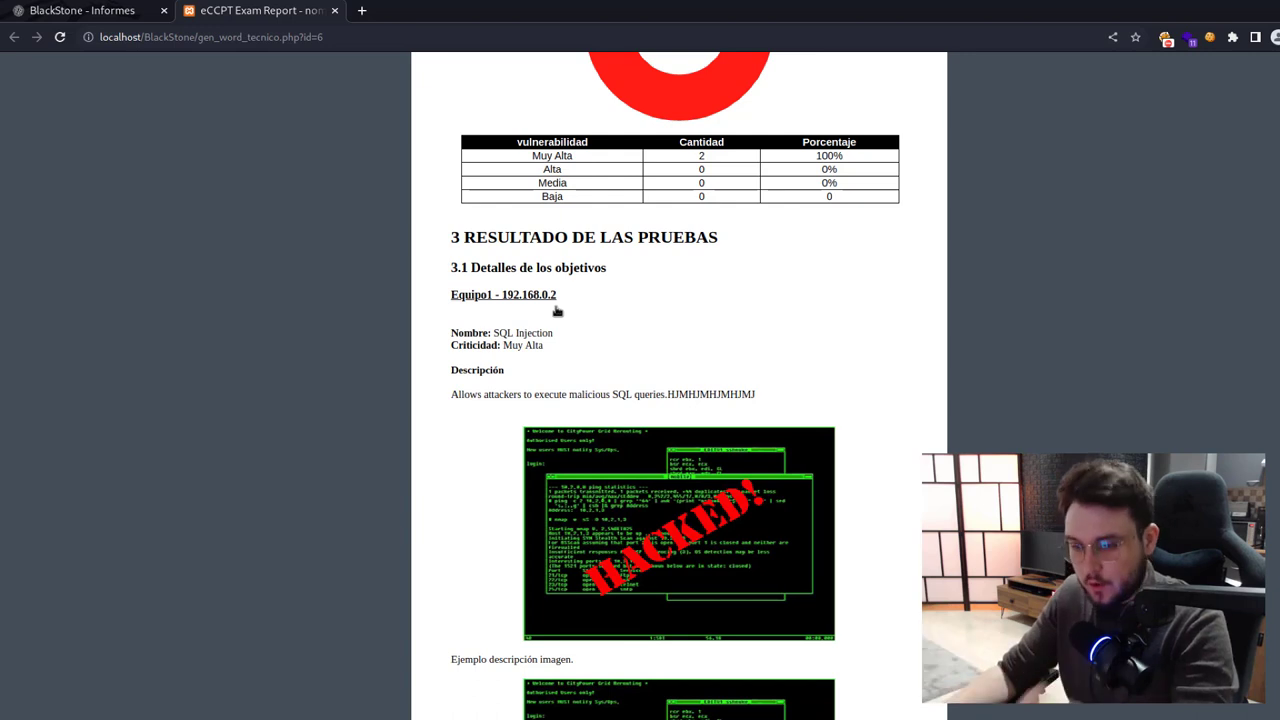
{"action": "left_click_drag", "start_coordinate": [490, 333], "coordinate": [523, 345]}
{"action": "left_click_drag", "start_coordinate": [499, 394], "coordinate": [524, 395]}
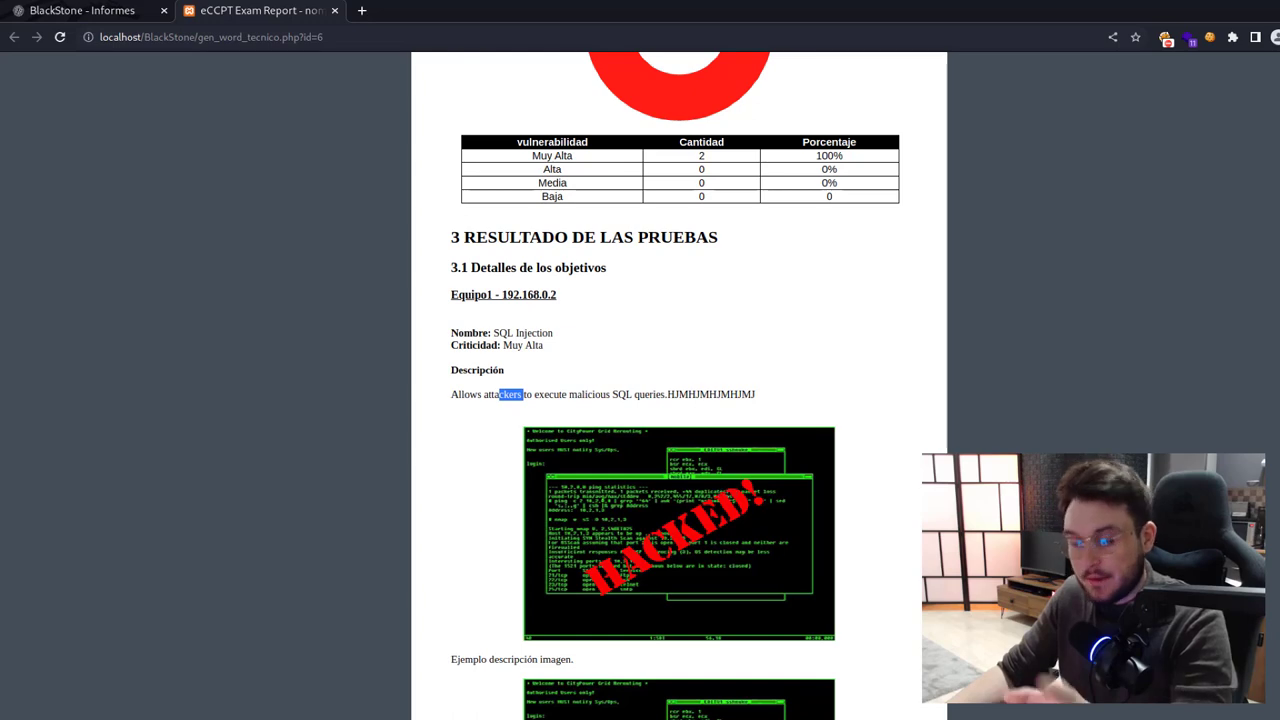
{"action": "scroll", "coordinate": [573, 465], "scroll_direction": "down", "scroll_amount": 3}
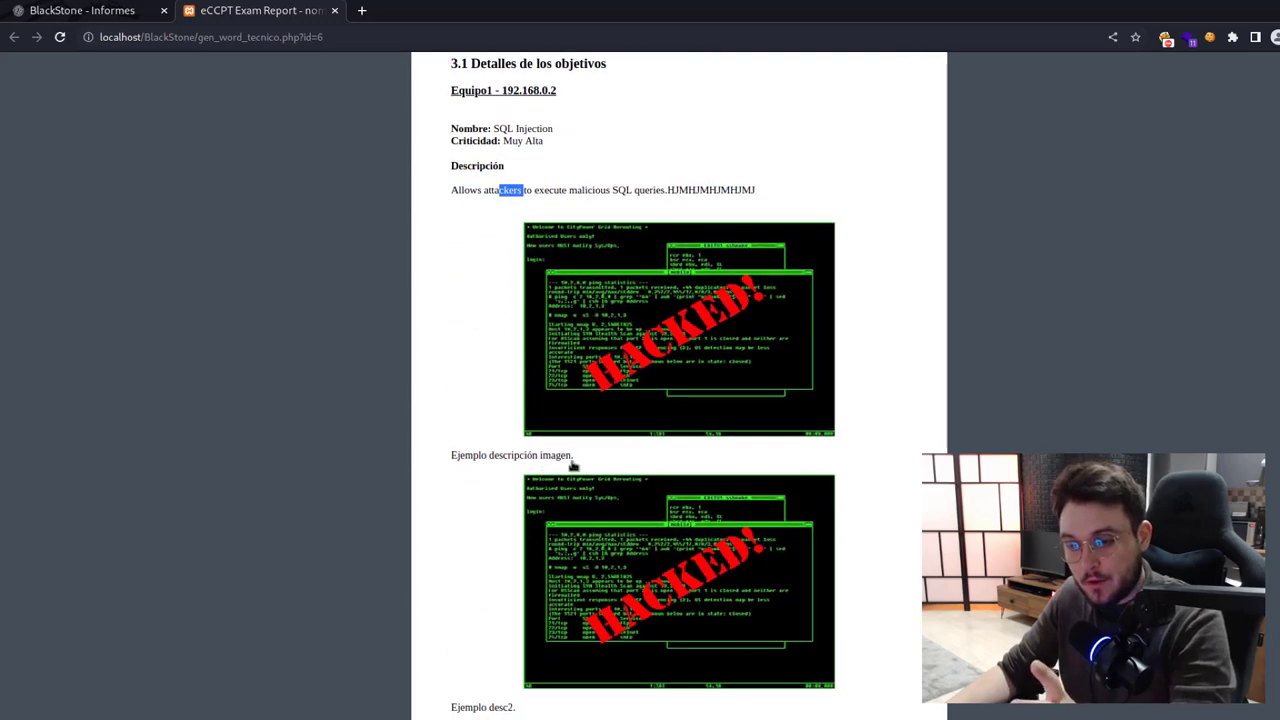
{"action": "left_click_drag", "start_coordinate": [572, 457], "coordinate": [509, 457]}
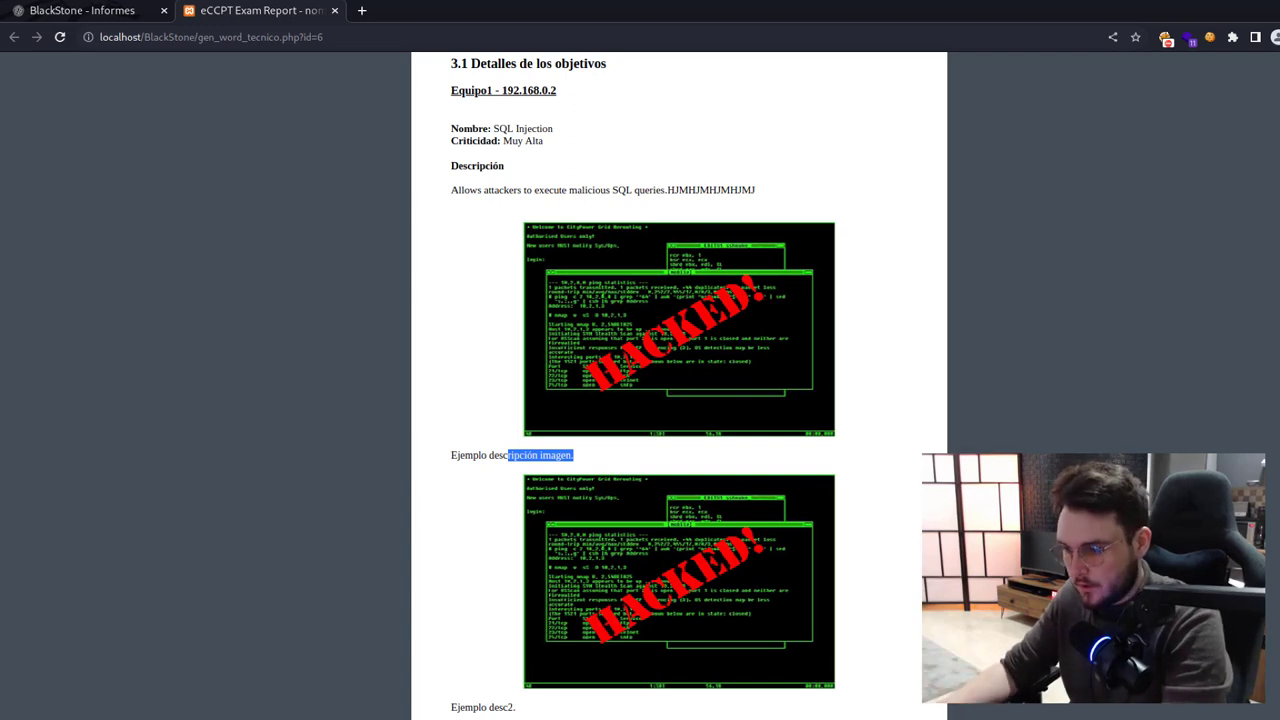
{"action": "scroll", "coordinate": [679, 386], "scroll_direction": "down", "scroll_amount": 5}
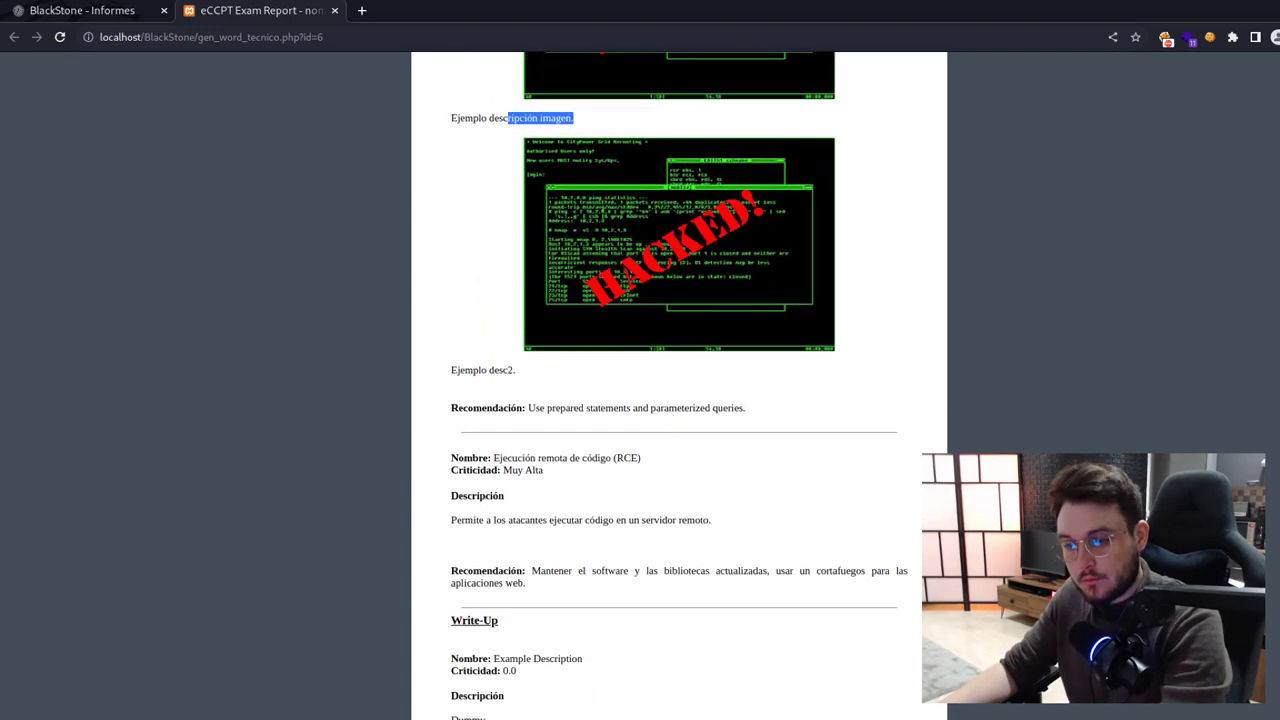
- Review the RCE finding, the "Write-Up" dummy entry, the criticality table and the Conclusiones heading in the report
{"action": "left_click", "coordinate": [500, 467]}
{"action": "triple_click", "coordinate": [502, 470]}
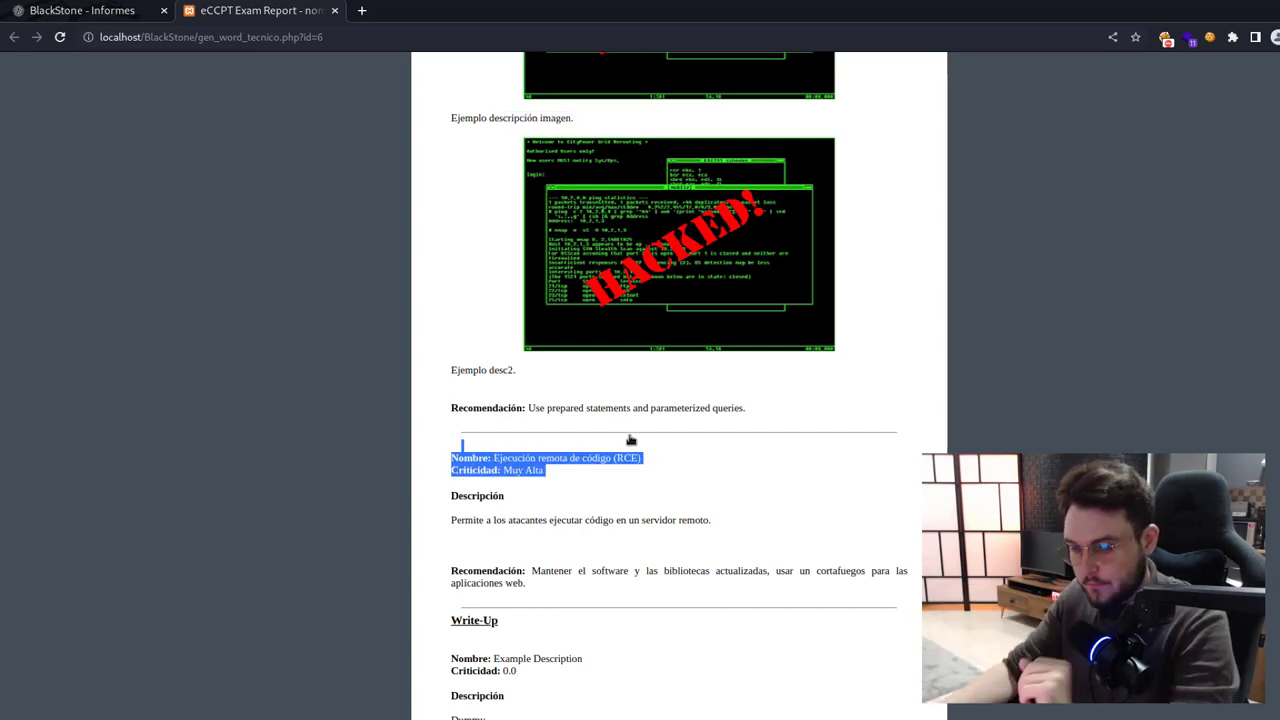
{"action": "scroll", "coordinate": [480, 489], "scroll_direction": "down", "scroll_amount": 2}
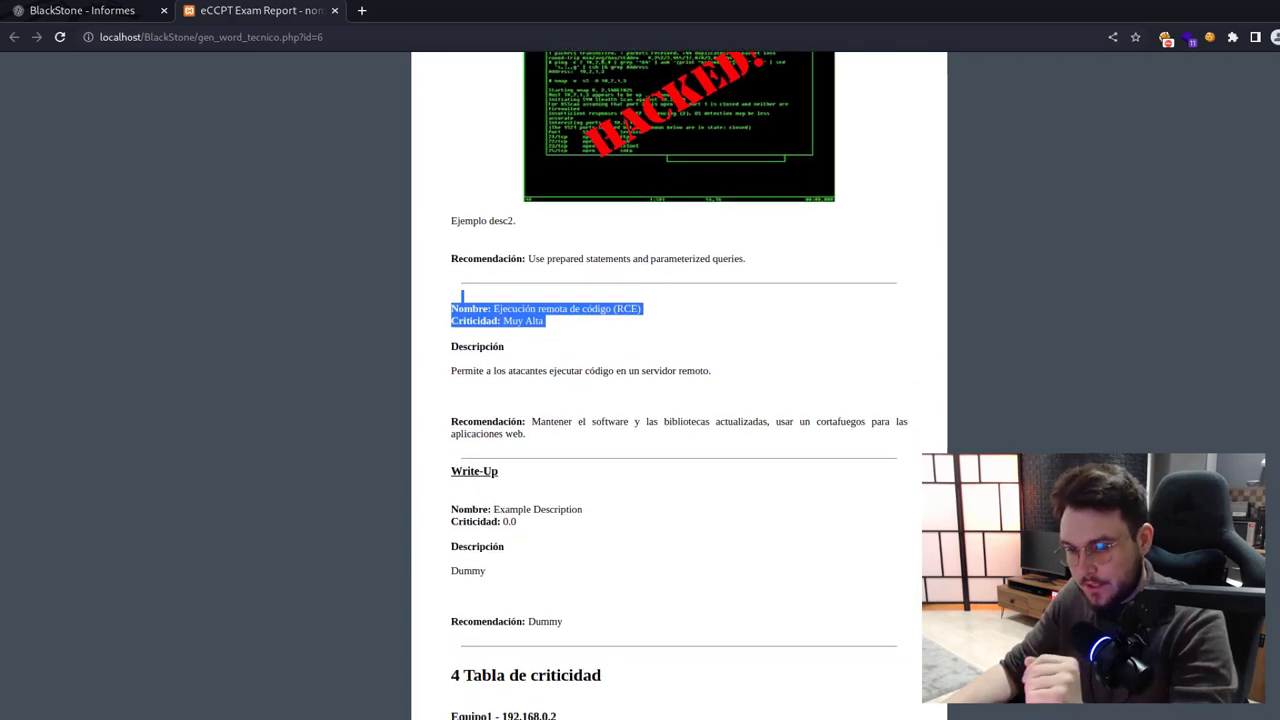
{"action": "left_click_drag", "start_coordinate": [478, 512], "coordinate": [543, 514]}
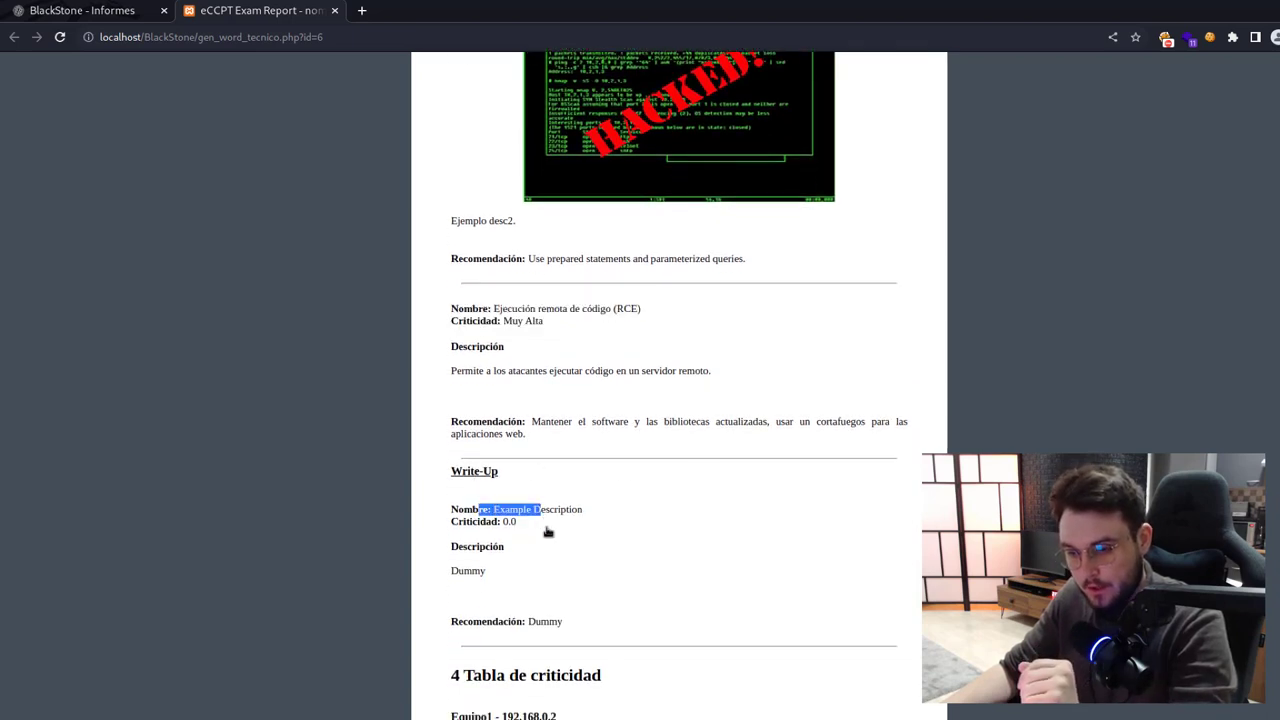
{"action": "left_click", "coordinate": [546, 531]}
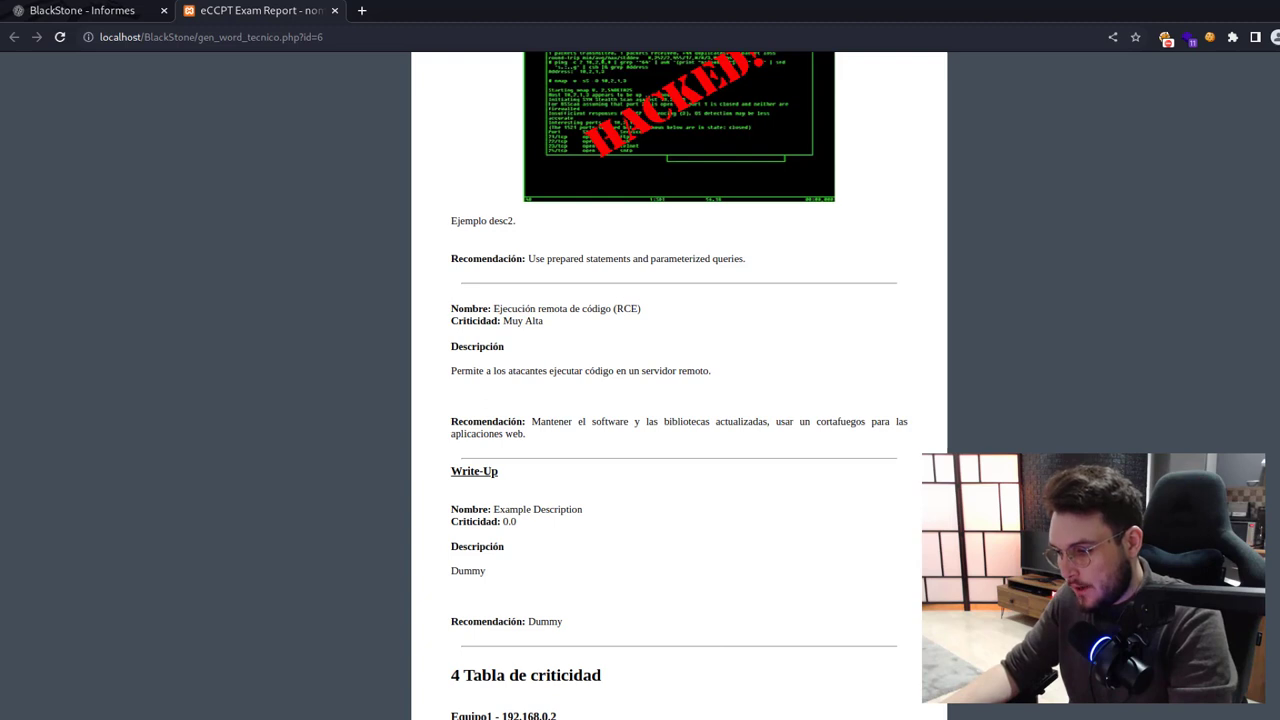
{"action": "scroll", "coordinate": [679, 385], "scroll_direction": "down", "scroll_amount": 3}
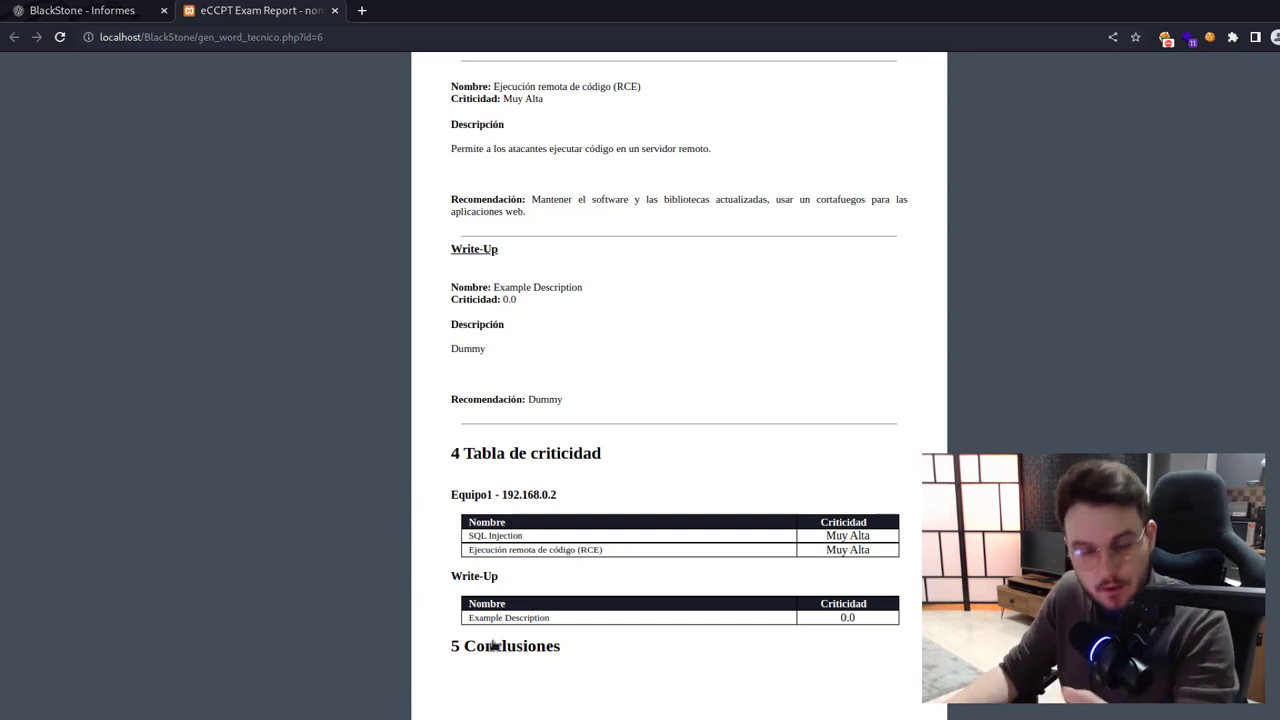
- Return to the report editor, fill in the conclusions with the full "Lorem ipsum dolor sit amet" placeholder paragraph, and save the report
{"action": "left_click", "coordinate": [127, 12]}
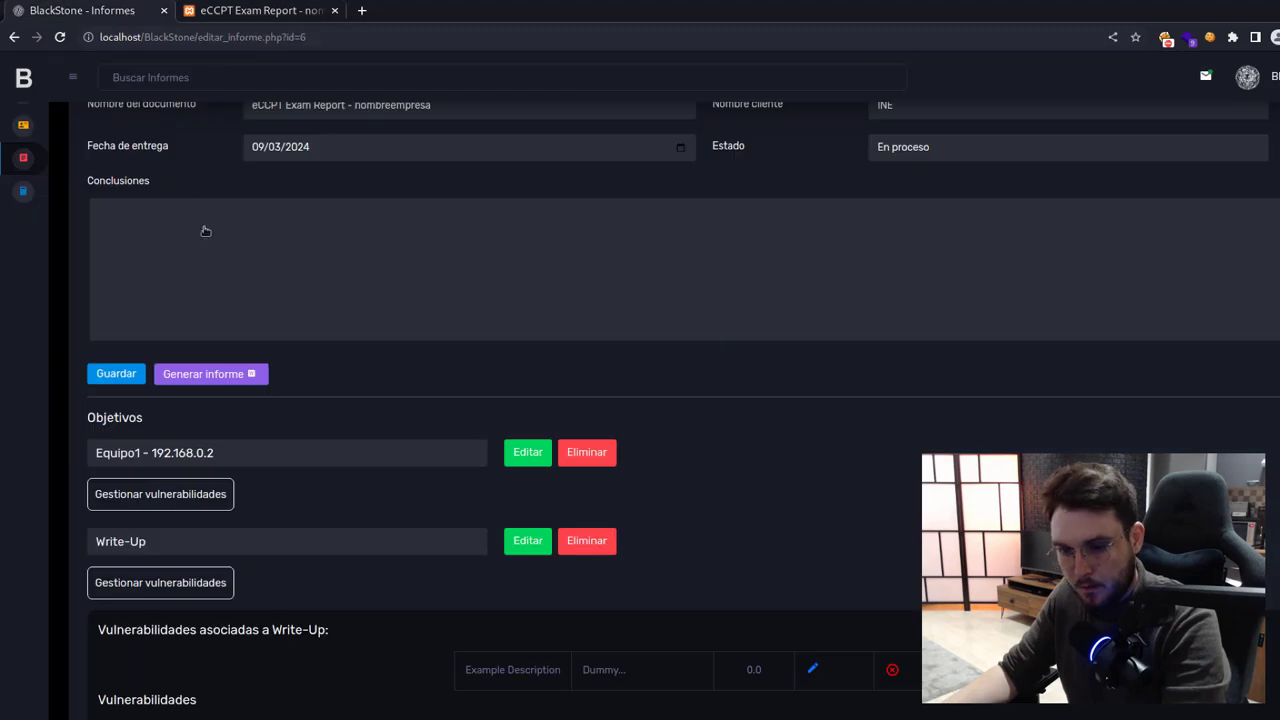
{"action": "left_click", "coordinate": [205, 231]}
{"action": "type", "text": "\"Lorem ipsum dolor sit amet, consectetur adipiscing elit, sed do eiusmod tempor incididunt ut labore et dolore magna aliqua. Ut enim ad minim veniam, quis nostrud exercitation ullamco laboris nisi ut aliquip ex ea commodo consequat. Duis aute irure dolor in reprehenderit in voluptate velit esse cillum dolore eu fugiat nulla pariatur. Excepteur sint occaecat cupidatat non proident, sunt in culpa qui officia deserunt mollit anim id est laborum.\""}
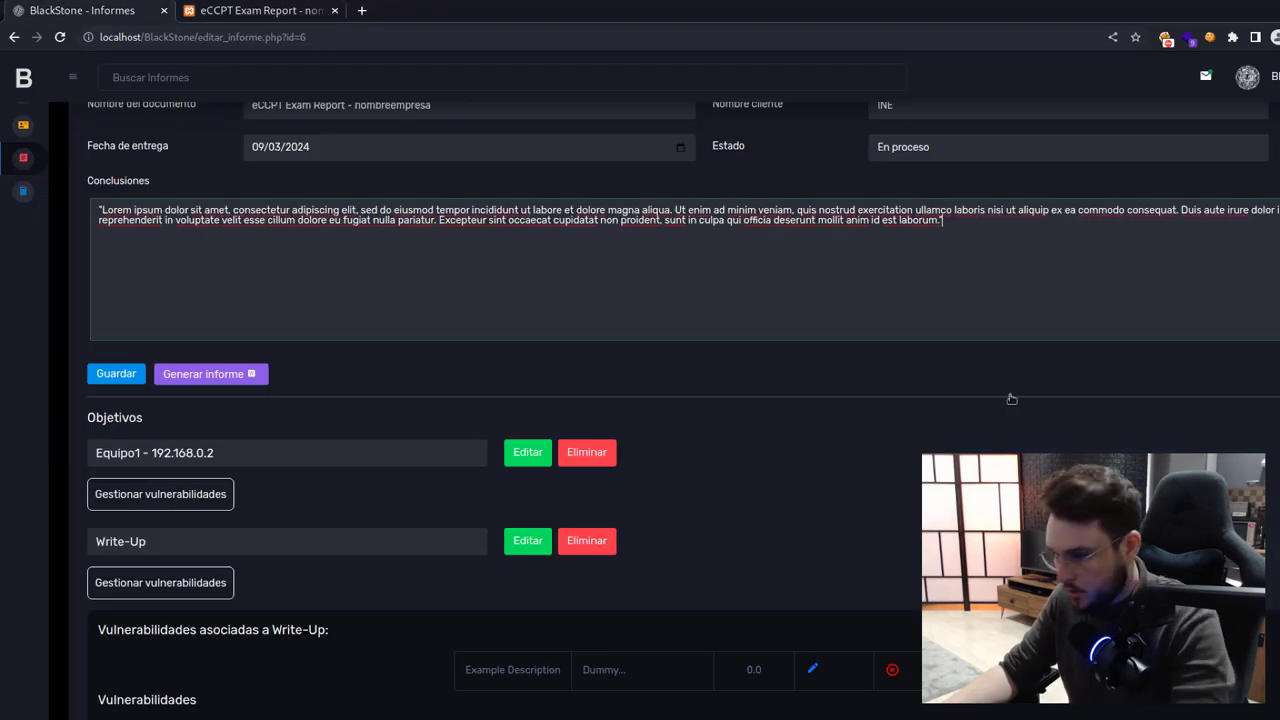
{"action": "scroll", "coordinate": [640, 400], "scroll_direction": "down", "scroll_amount": 6}
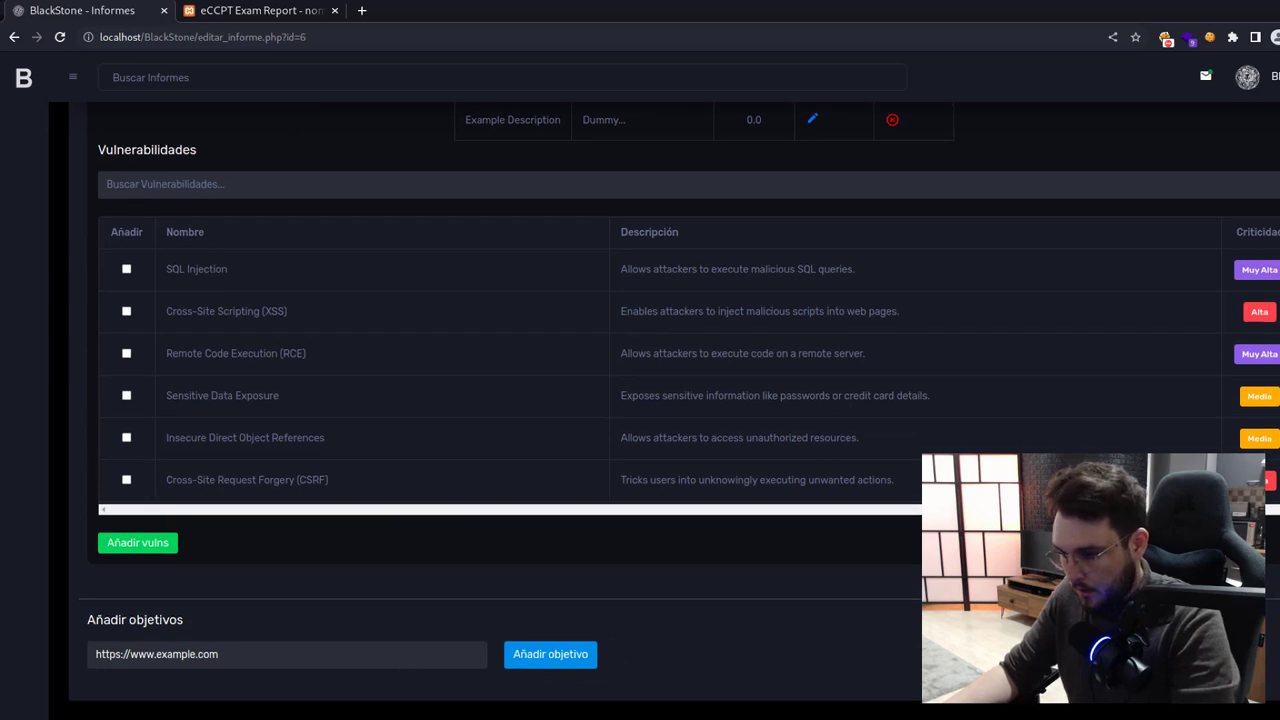
{"action": "scroll", "coordinate": [640, 400], "scroll_direction": "up", "scroll_amount": 7}
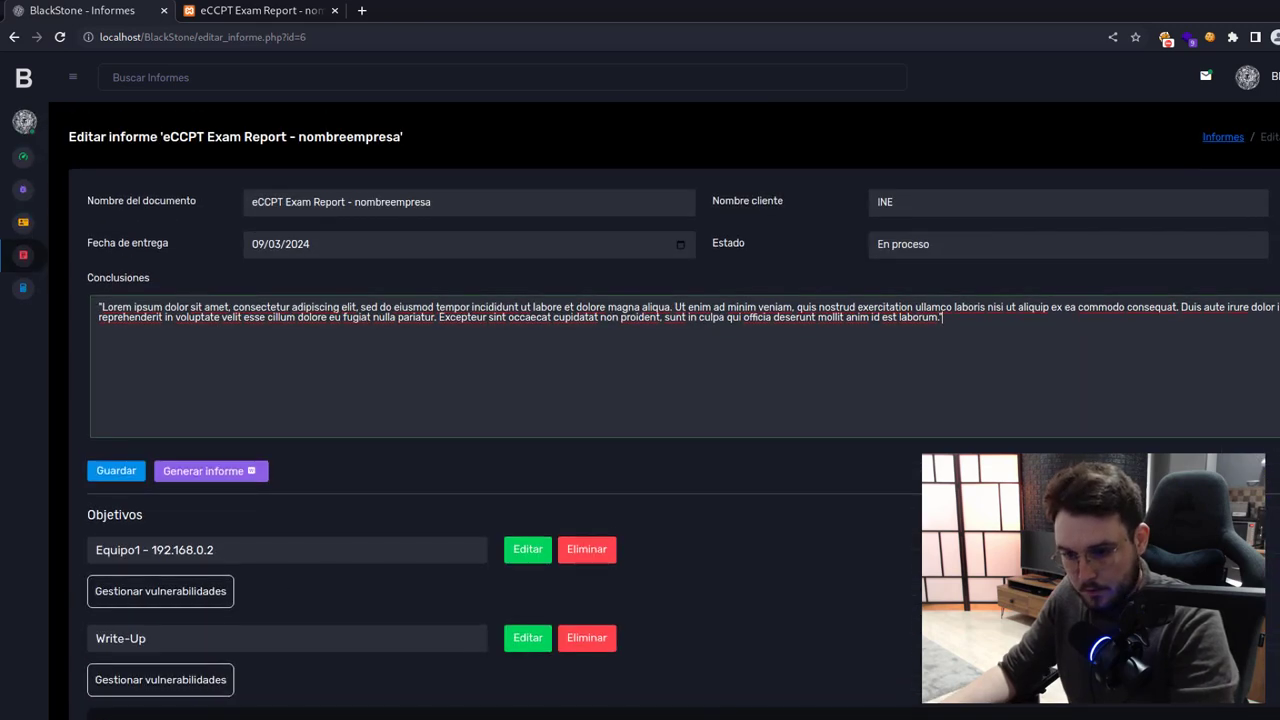
{"action": "left_click", "coordinate": [113, 474]}
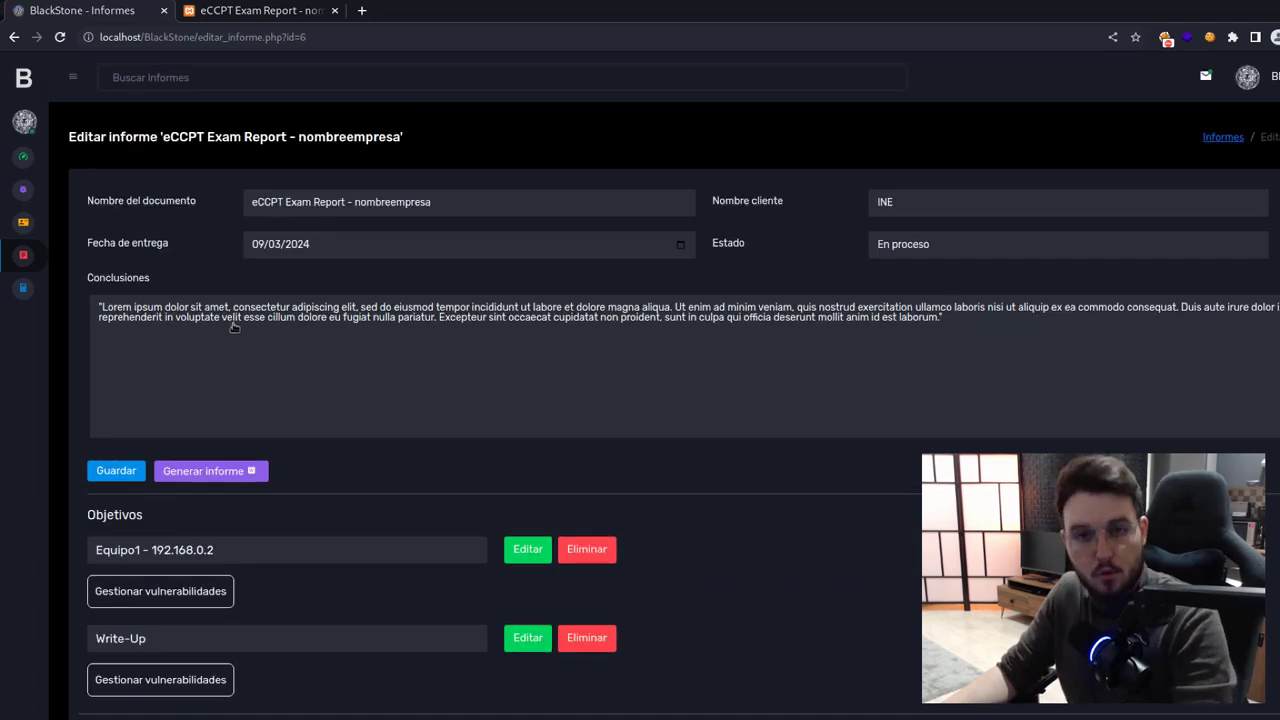
- Reload the generated report, accept the .mhtml notice, and check the conclusions paragraph in section 5
{"action": "left_click", "coordinate": [278, 14]}
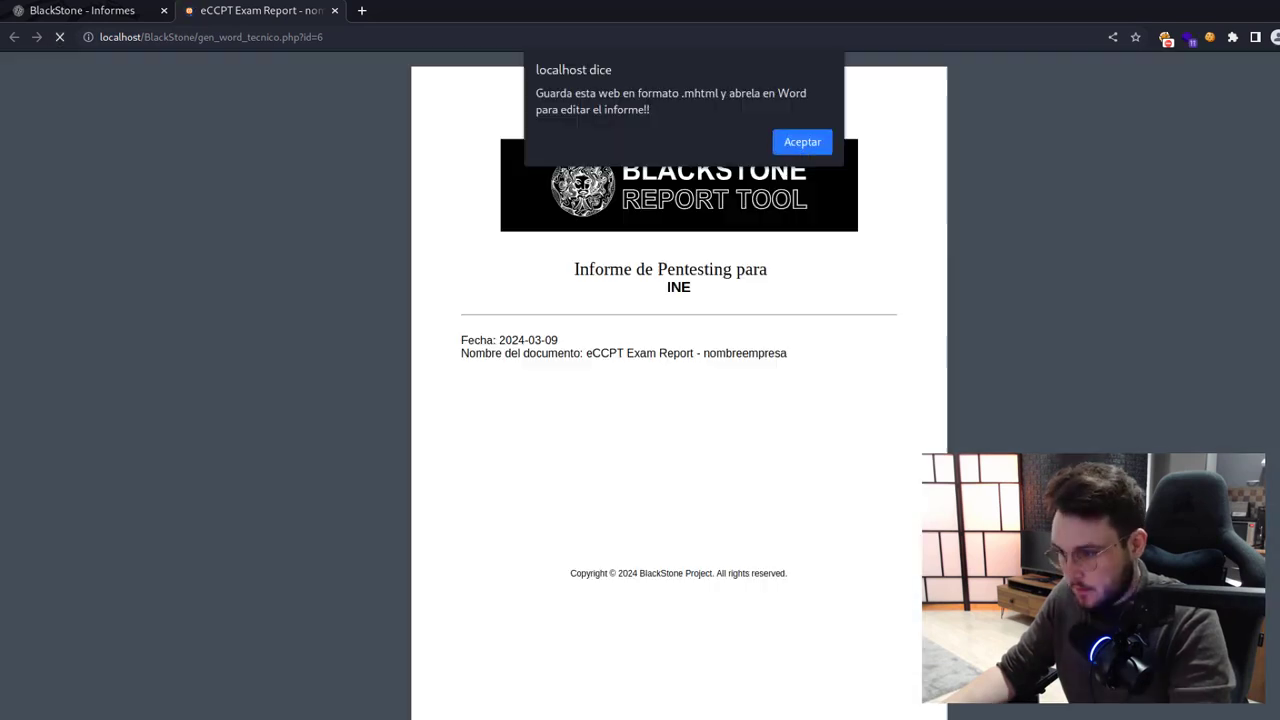
{"action": "left_click", "coordinate": [805, 152]}
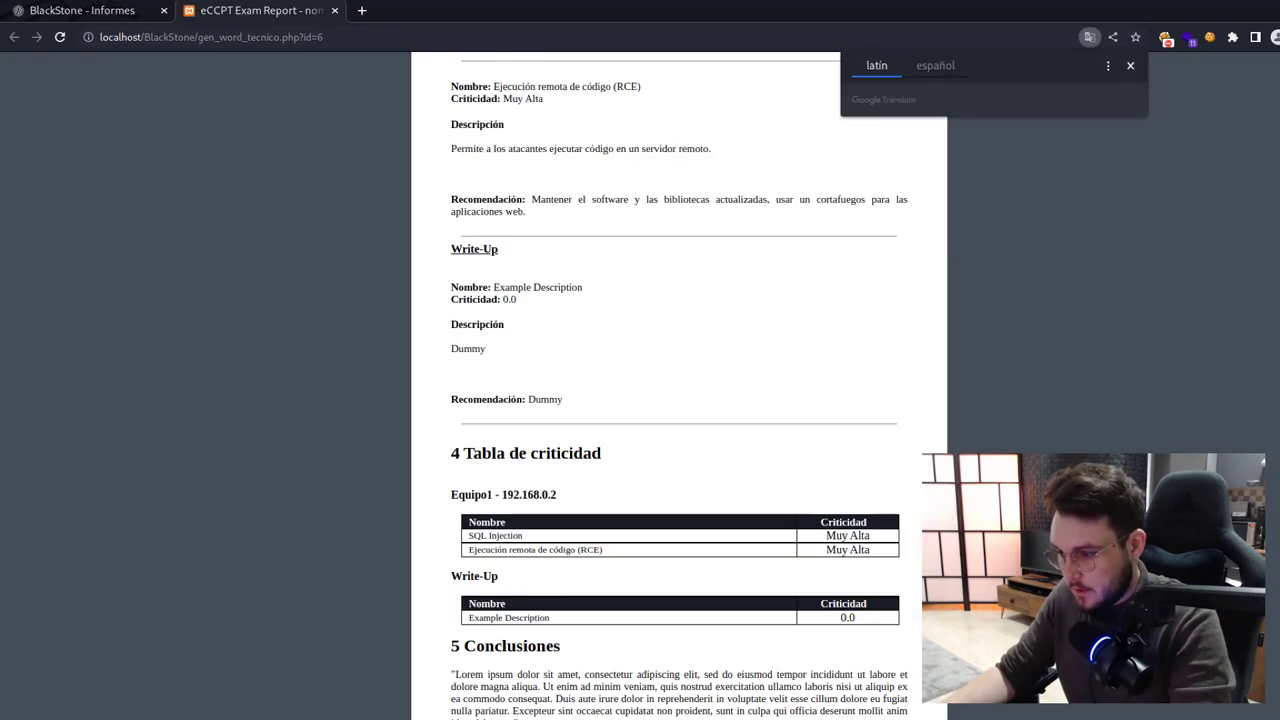
{"action": "scroll", "coordinate": [687, 675], "scroll_direction": "down", "scroll_amount": 1}
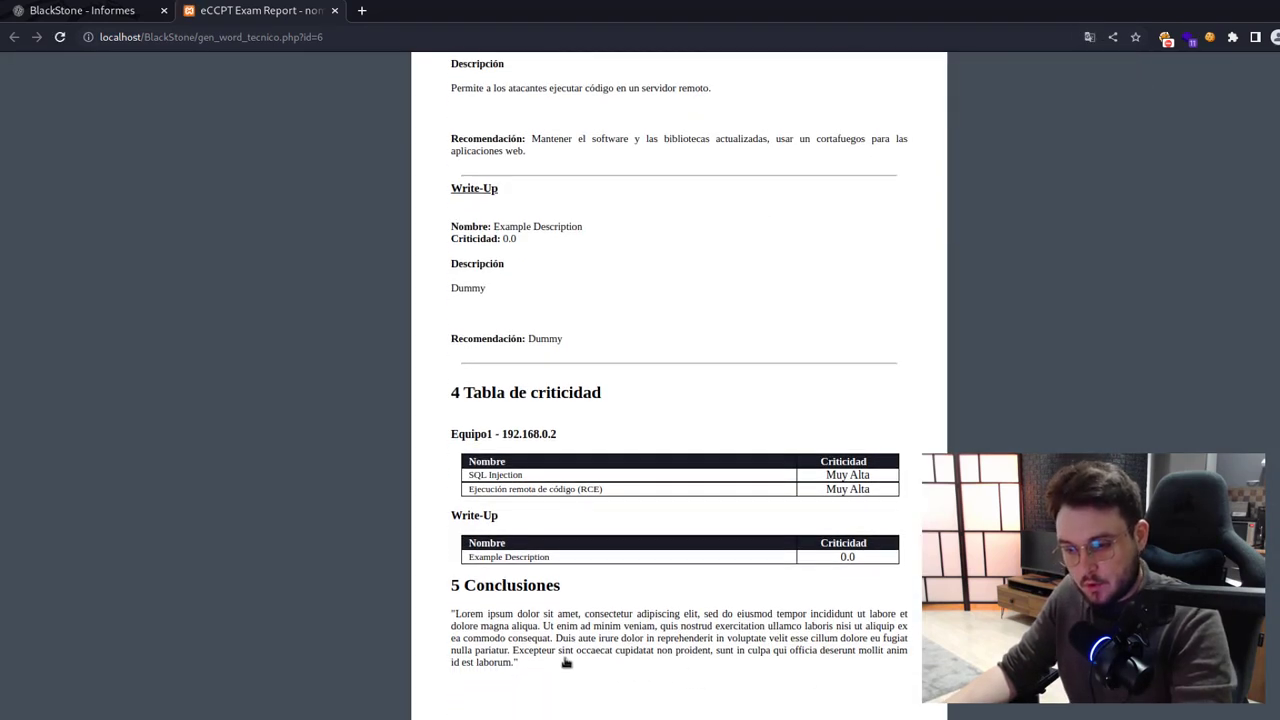
{"action": "triple_click", "coordinate": [420, 618]}
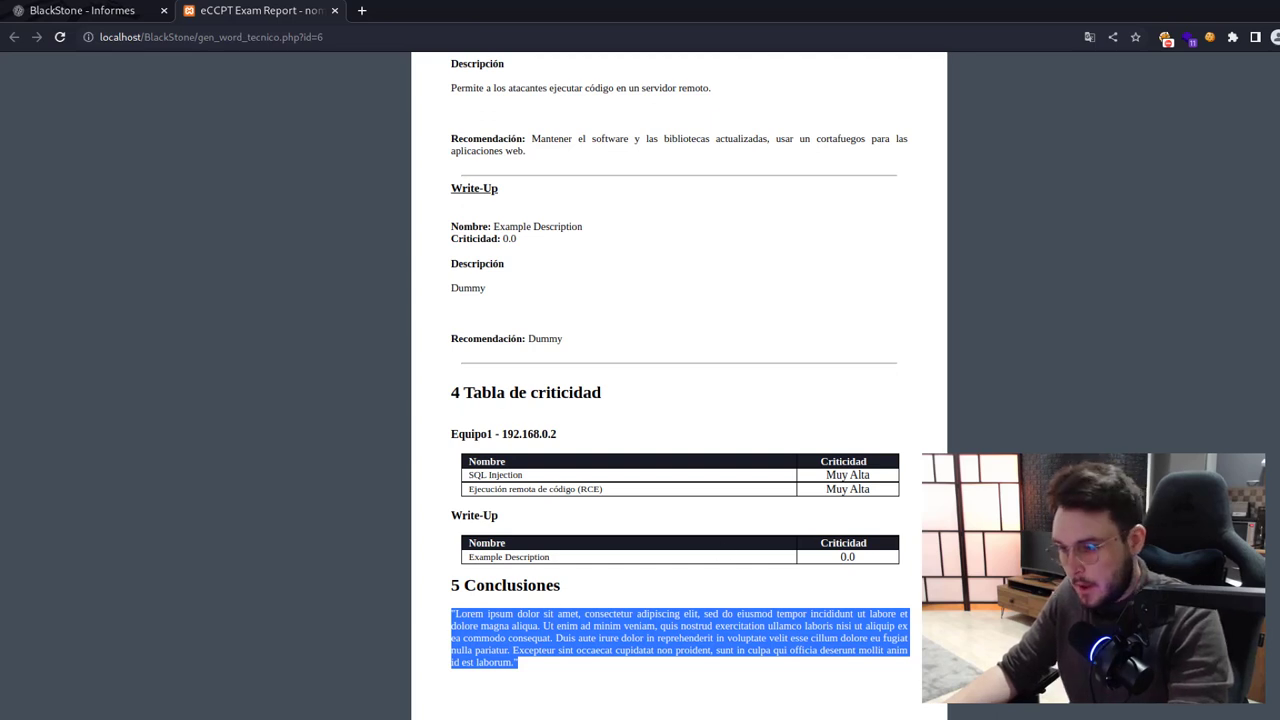
{"action": "left_click", "coordinate": [942, 692]}
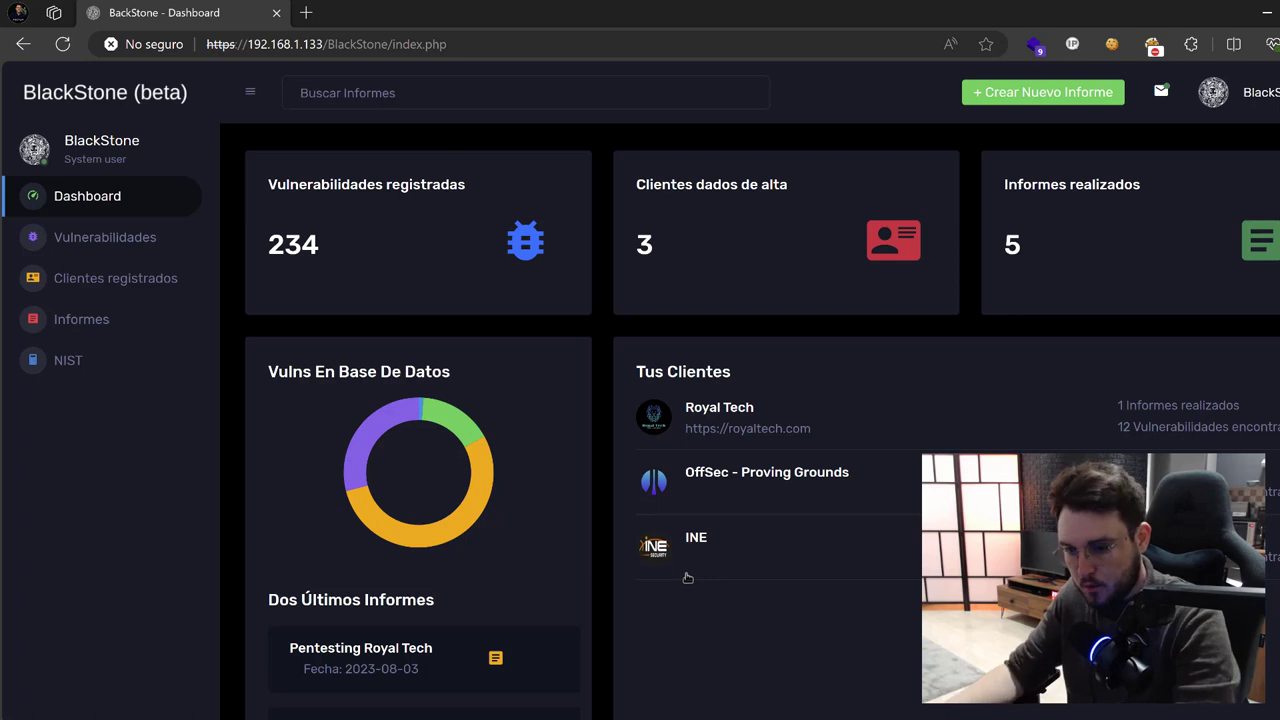
- Open "eCCPT Exam Report - nombreempresa" from the reports list for editing, generate its report, and accept the .mhtml notice
{"action": "left_click", "coordinate": [100, 323]}
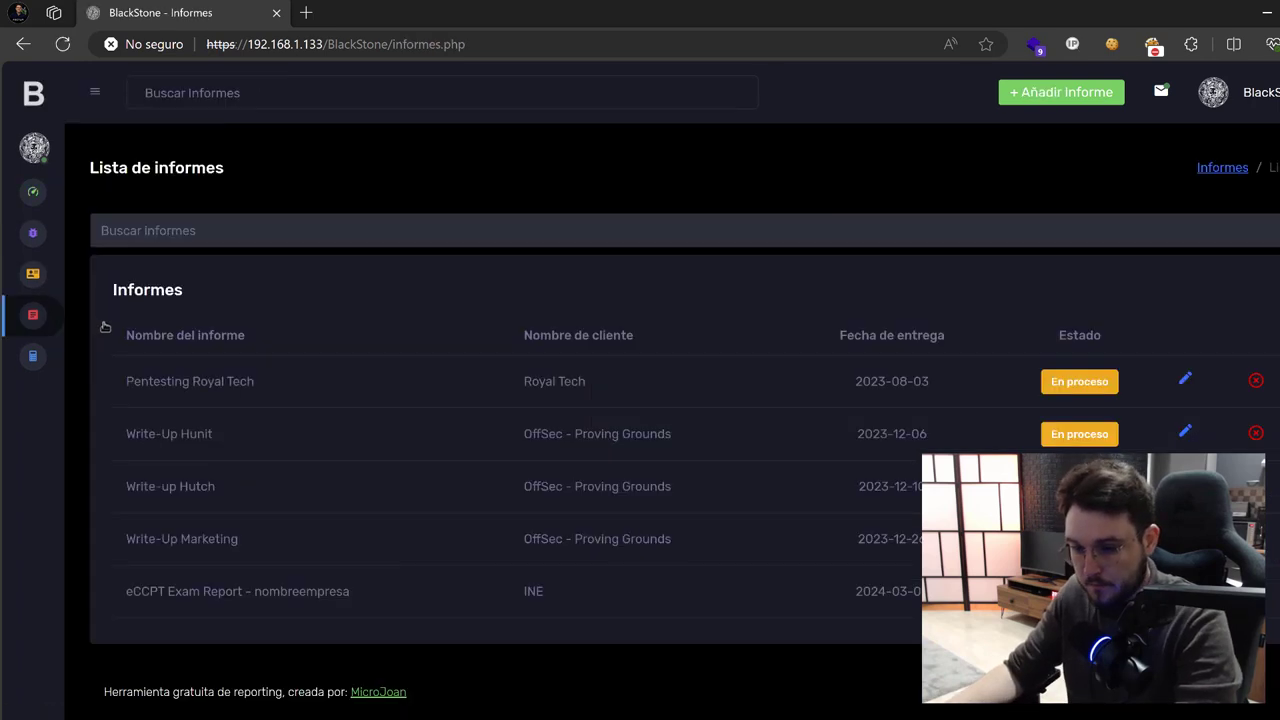
{"action": "left_click", "coordinate": [1185, 591]}
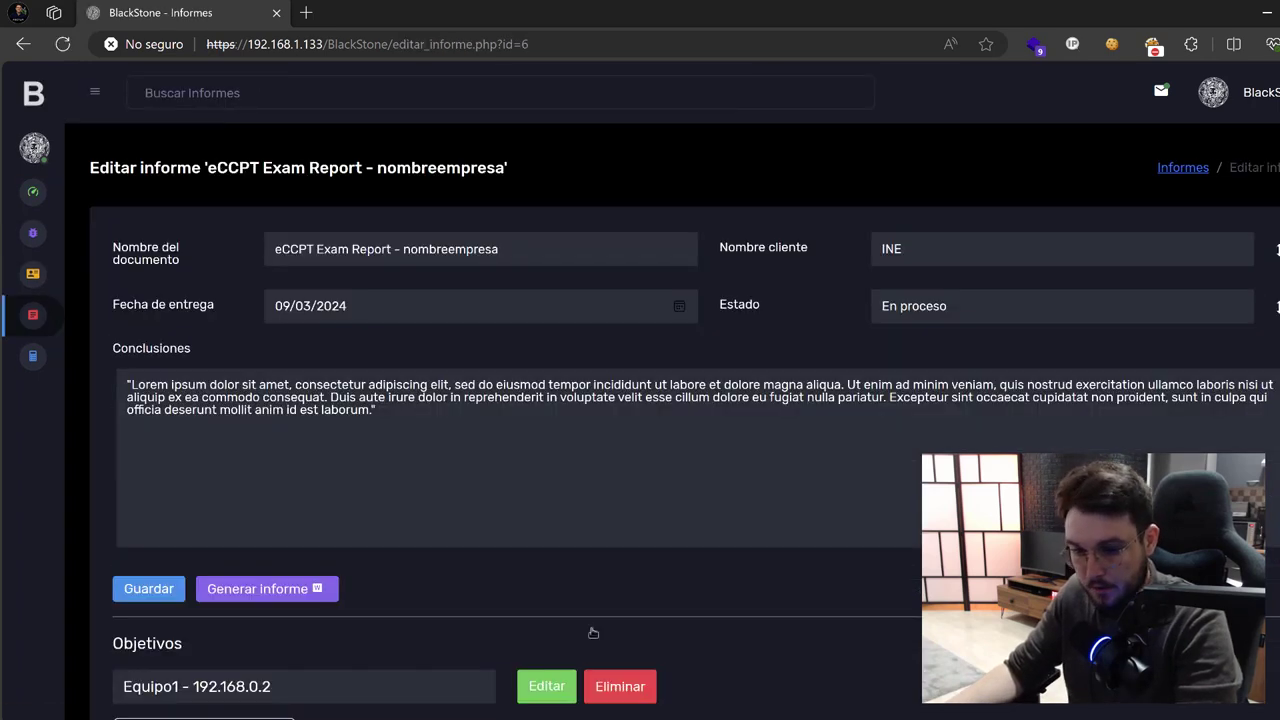
{"action": "left_click", "coordinate": [311, 592]}
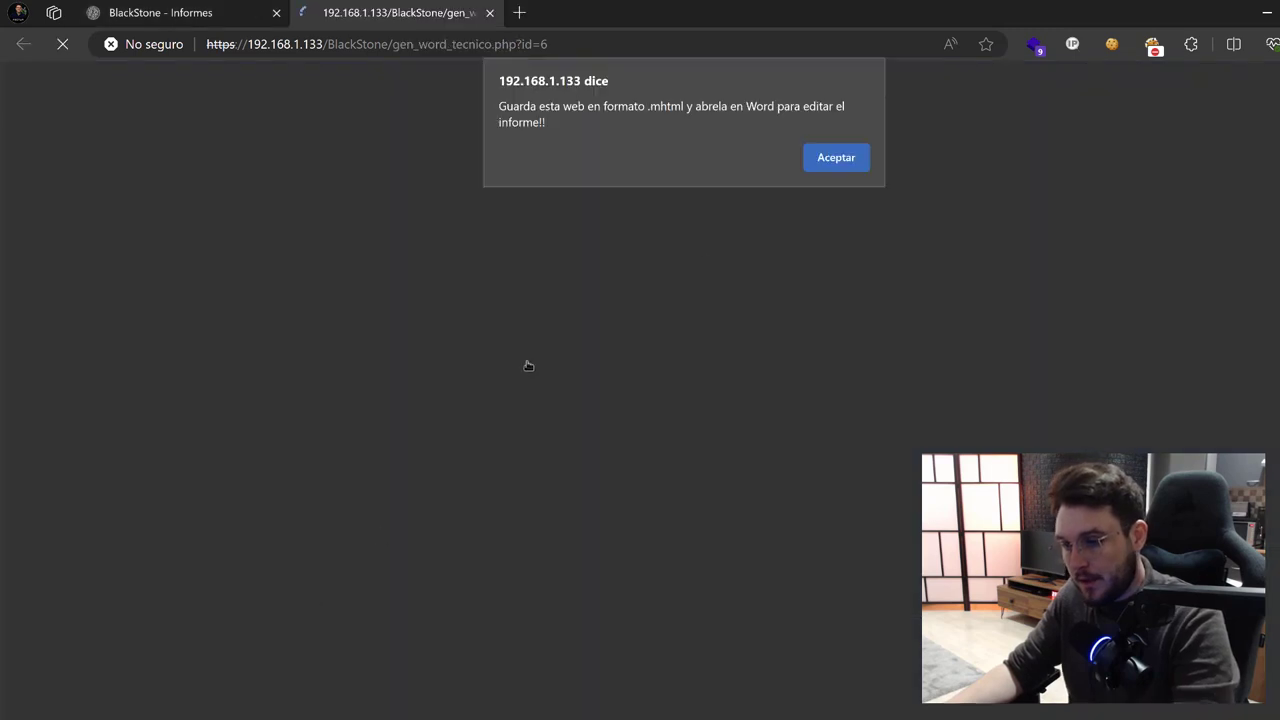
{"action": "left_click", "coordinate": [836, 158]}
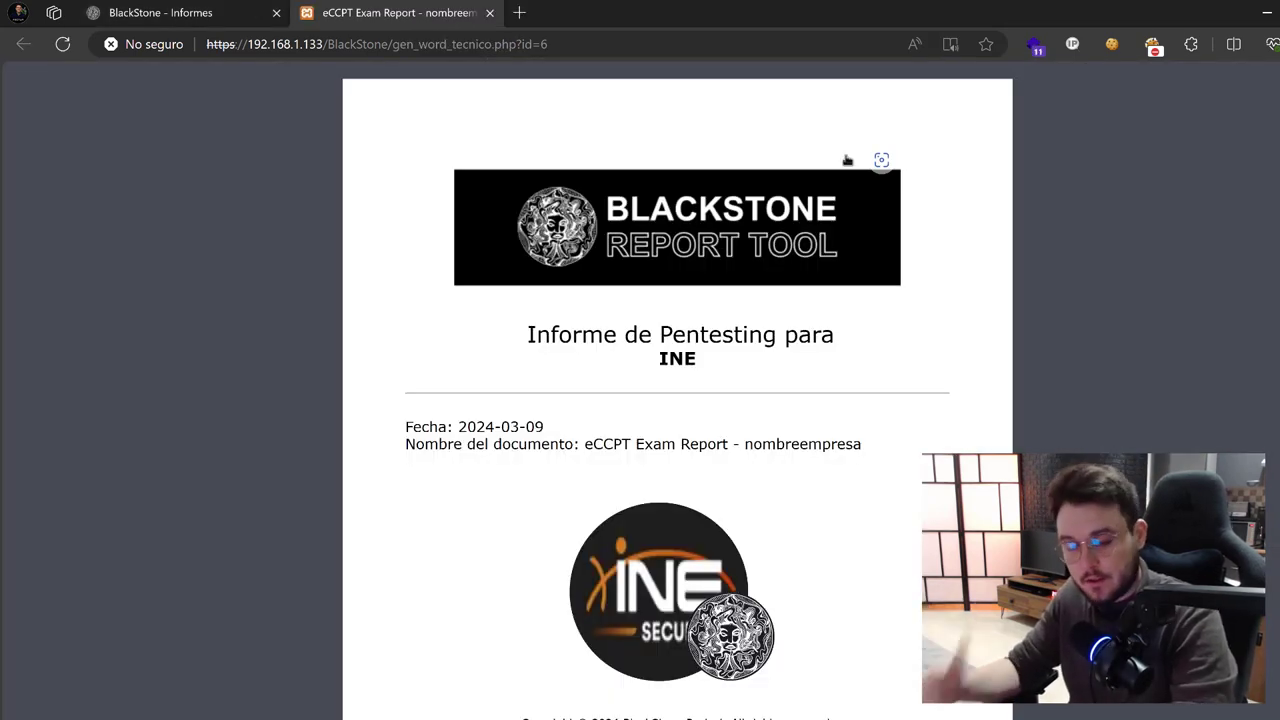
- Save the generated report page to Escritorio as the single-file web page "eCCPT Exam Report - nombreempresa.mhtml"
{"action": "right_click", "coordinate": [1117, 181]}
{"action": "left_click", "coordinate": [1108, 92]}
{"action": "right_click", "coordinate": [1115, 140]}
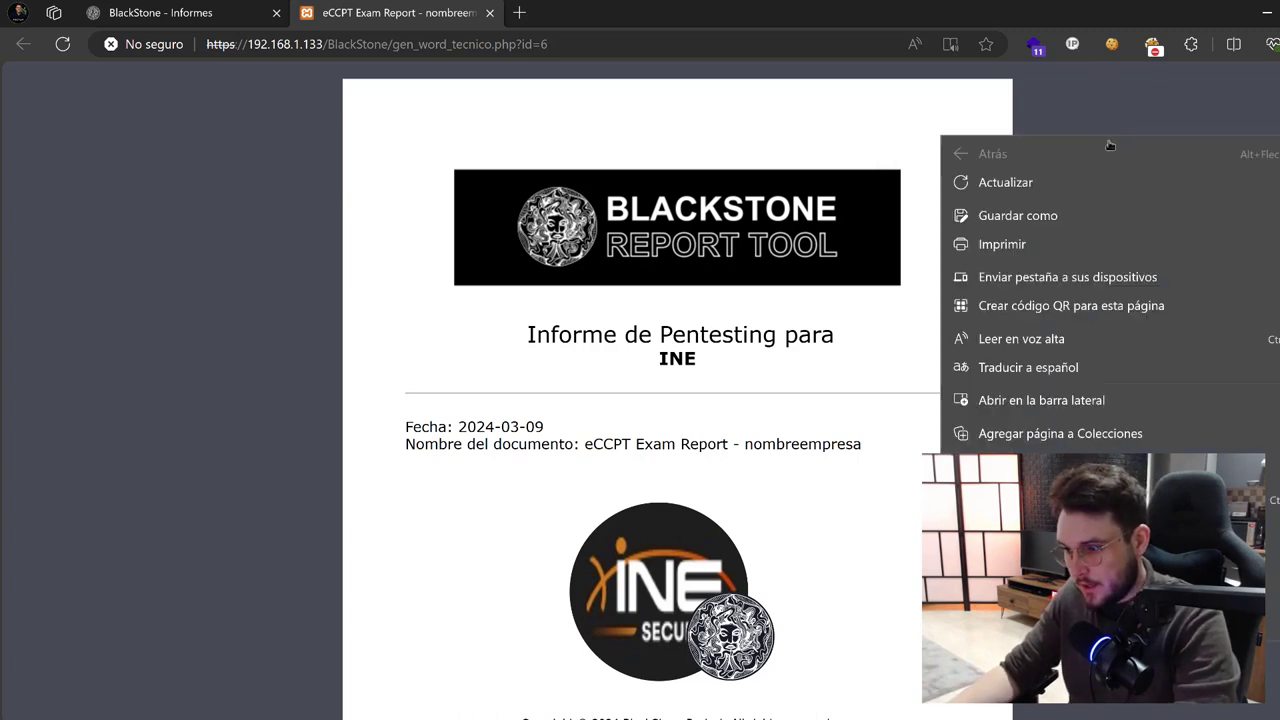
{"action": "left_click", "coordinate": [1058, 219]}
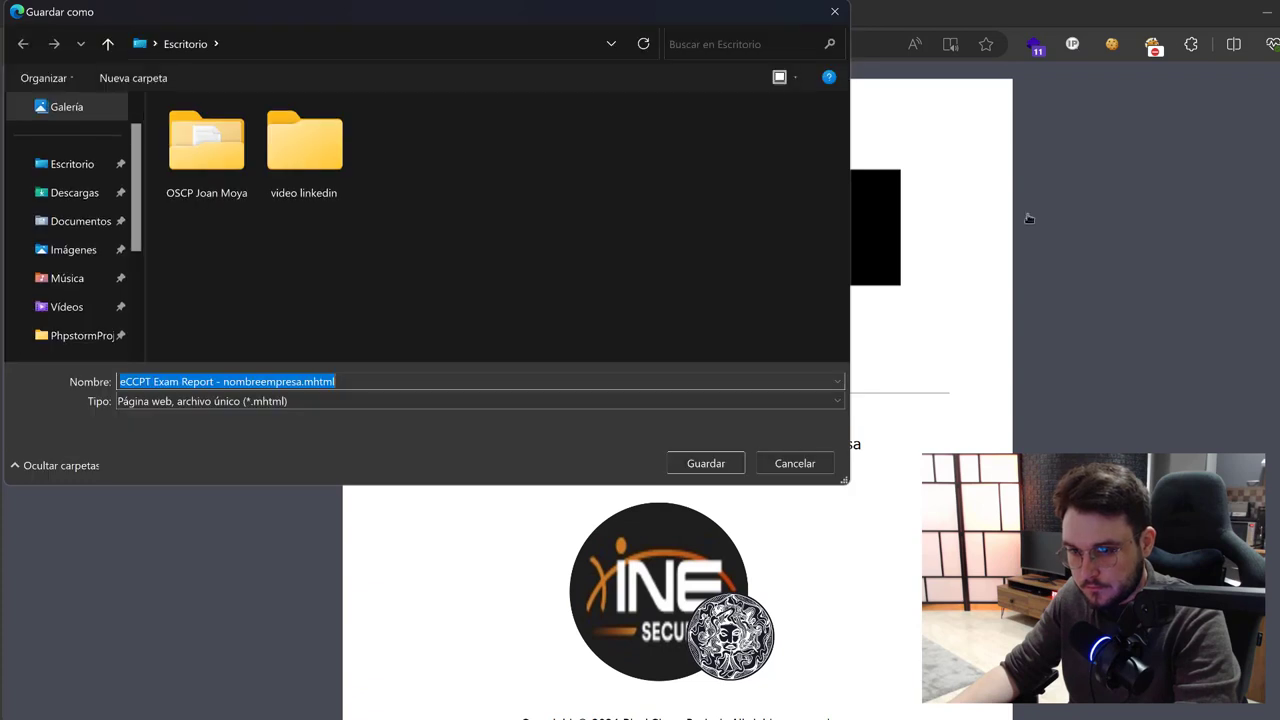
{"action": "left_click", "coordinate": [302, 402]}
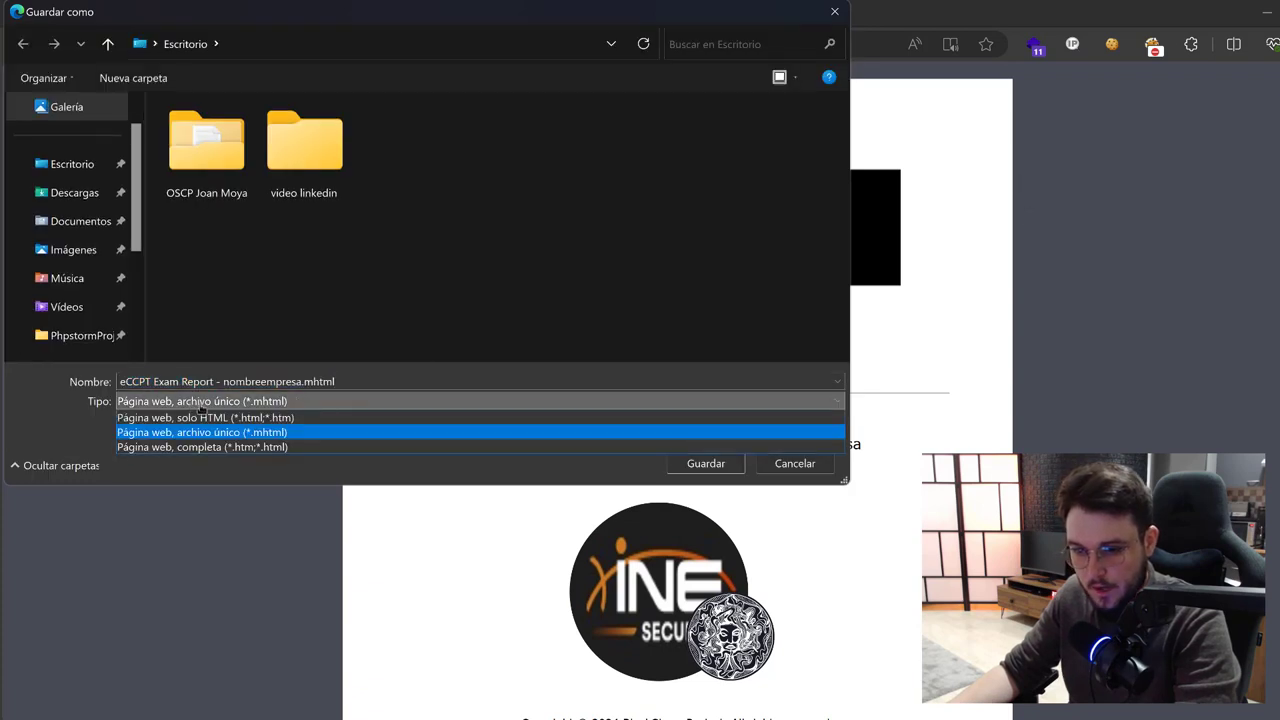
{"action": "left_click", "coordinate": [197, 405]}
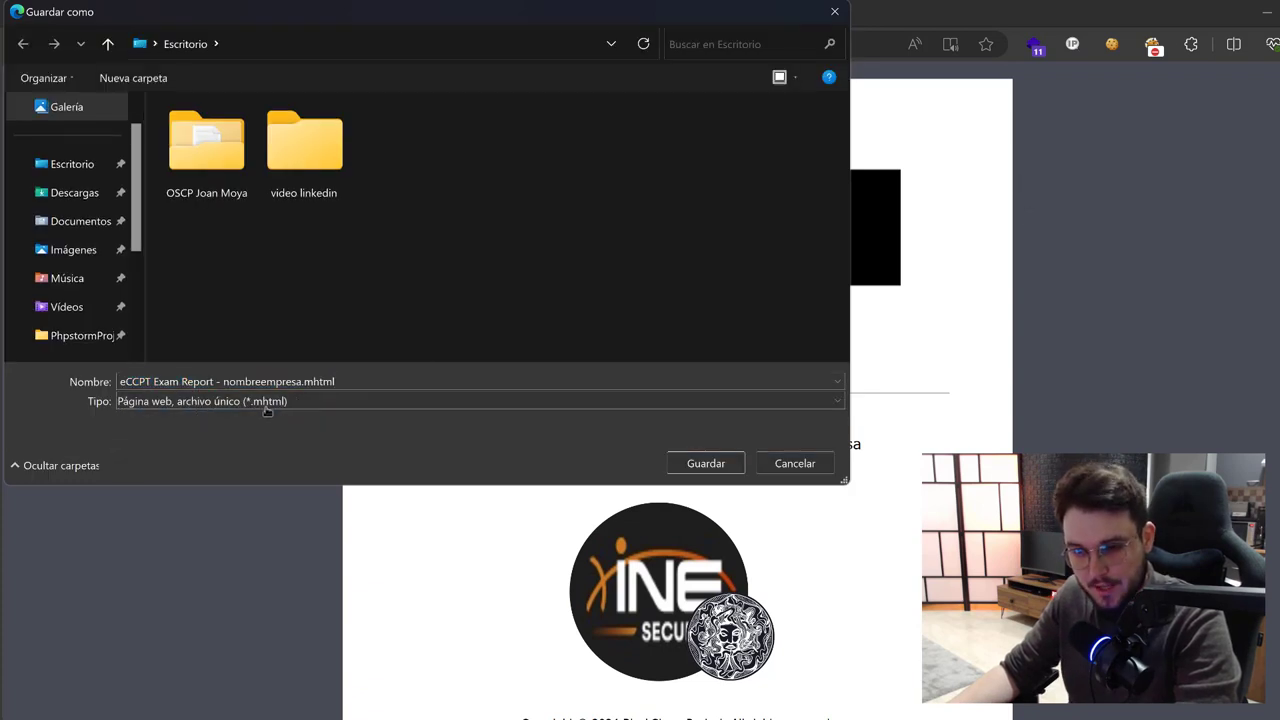
{"action": "left_click", "coordinate": [77, 168]}
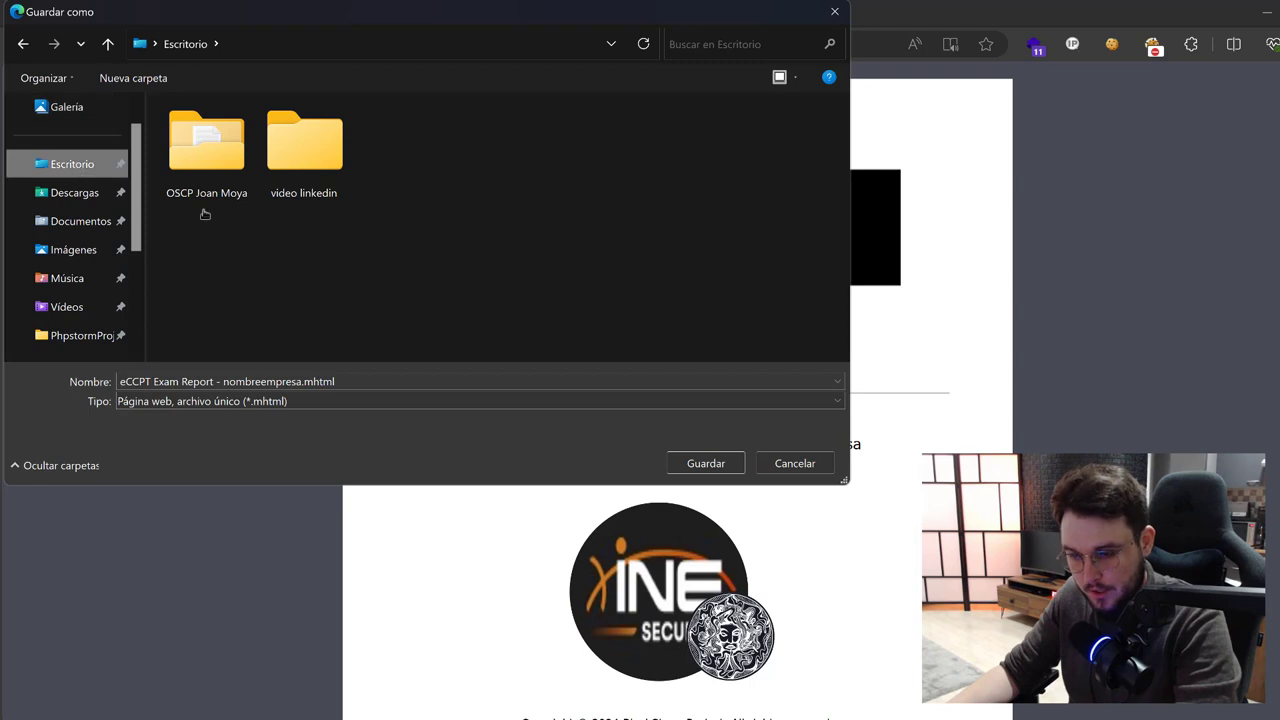
{"action": "left_click", "coordinate": [706, 464]}
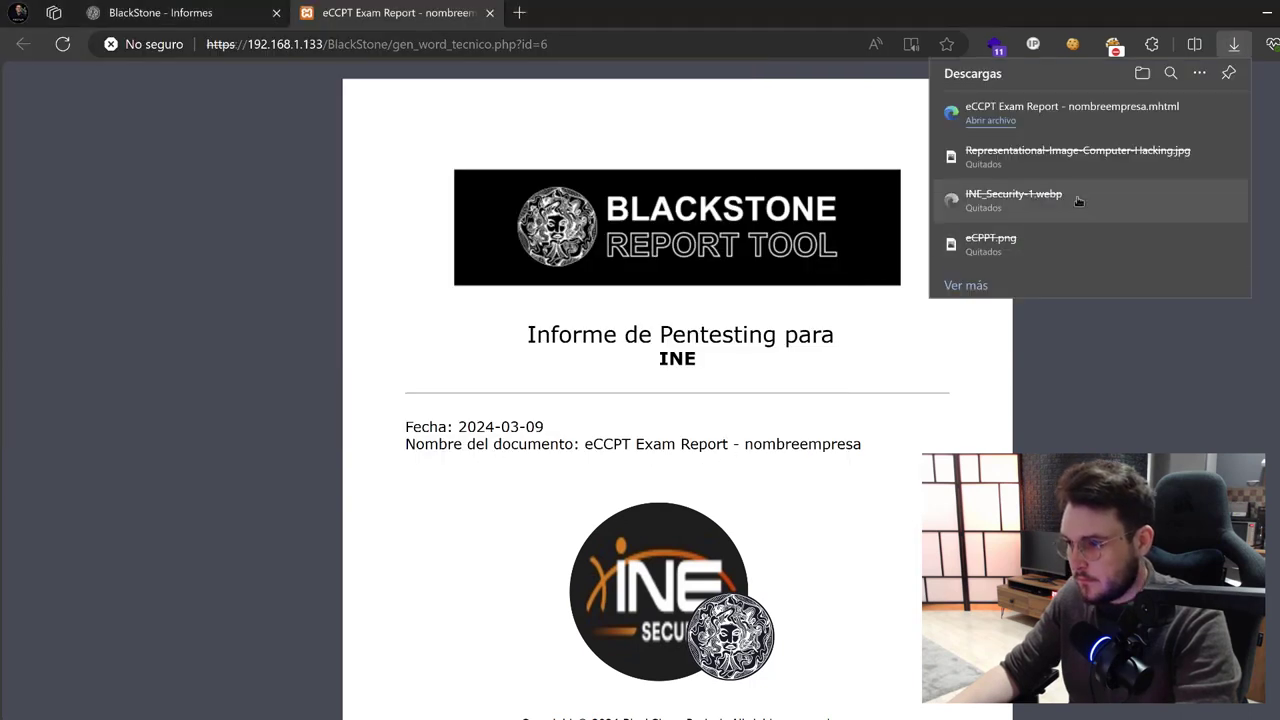
- Show the downloaded .mhtml report in its folder, open it with Word, and accept the HTML import errors
{"action": "left_click", "coordinate": [1174, 114]}
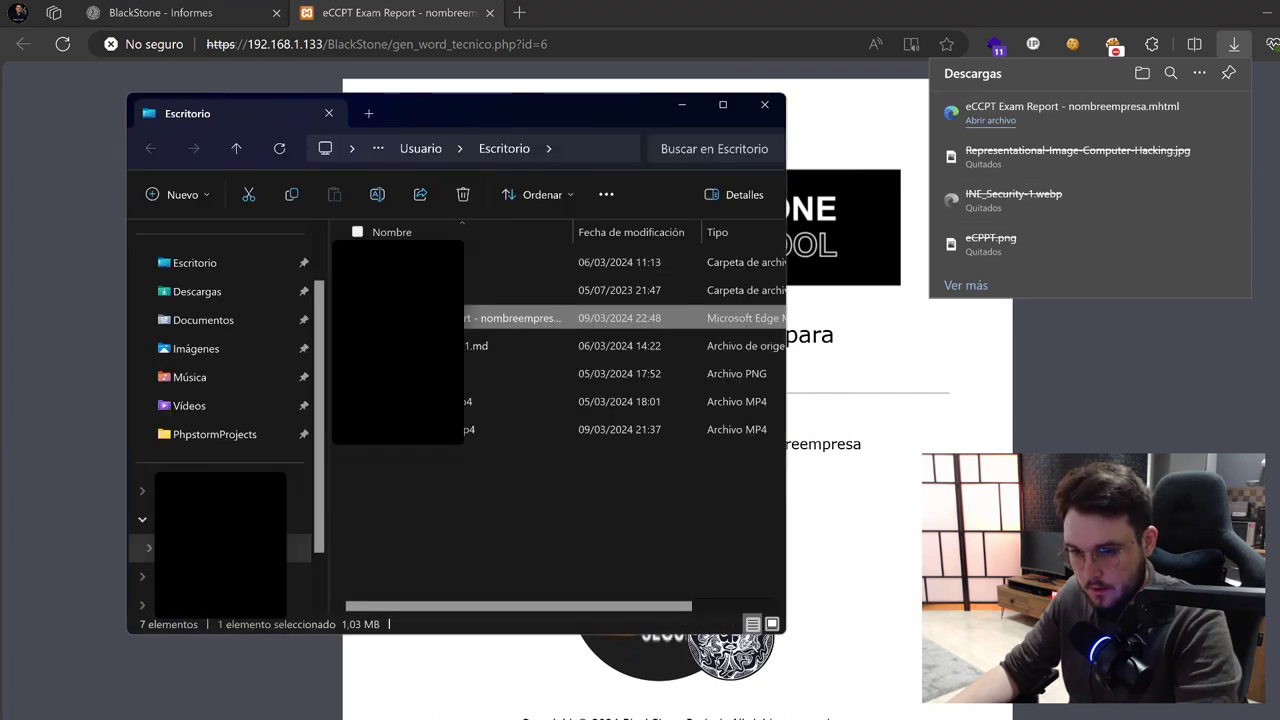
{"action": "right_click", "coordinate": [413, 318]}
{"action": "mouse_move", "coordinate": [511, 401]}
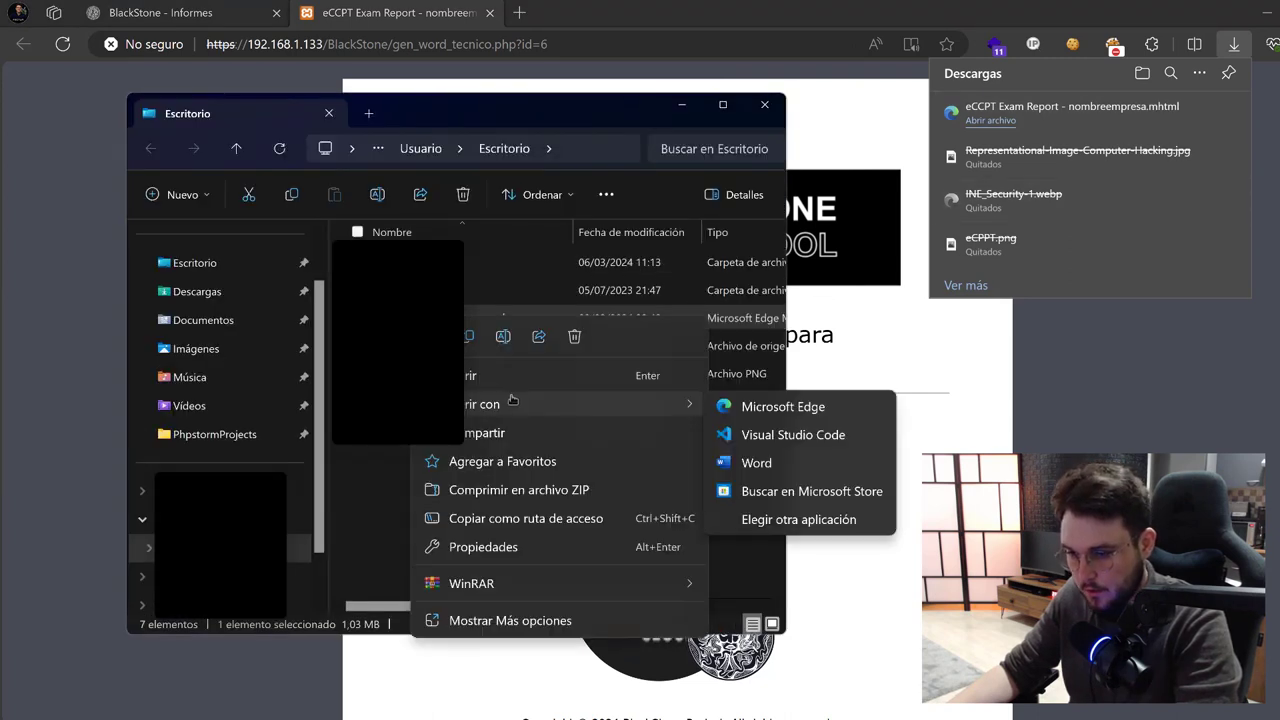
{"action": "left_click", "coordinate": [772, 459]}
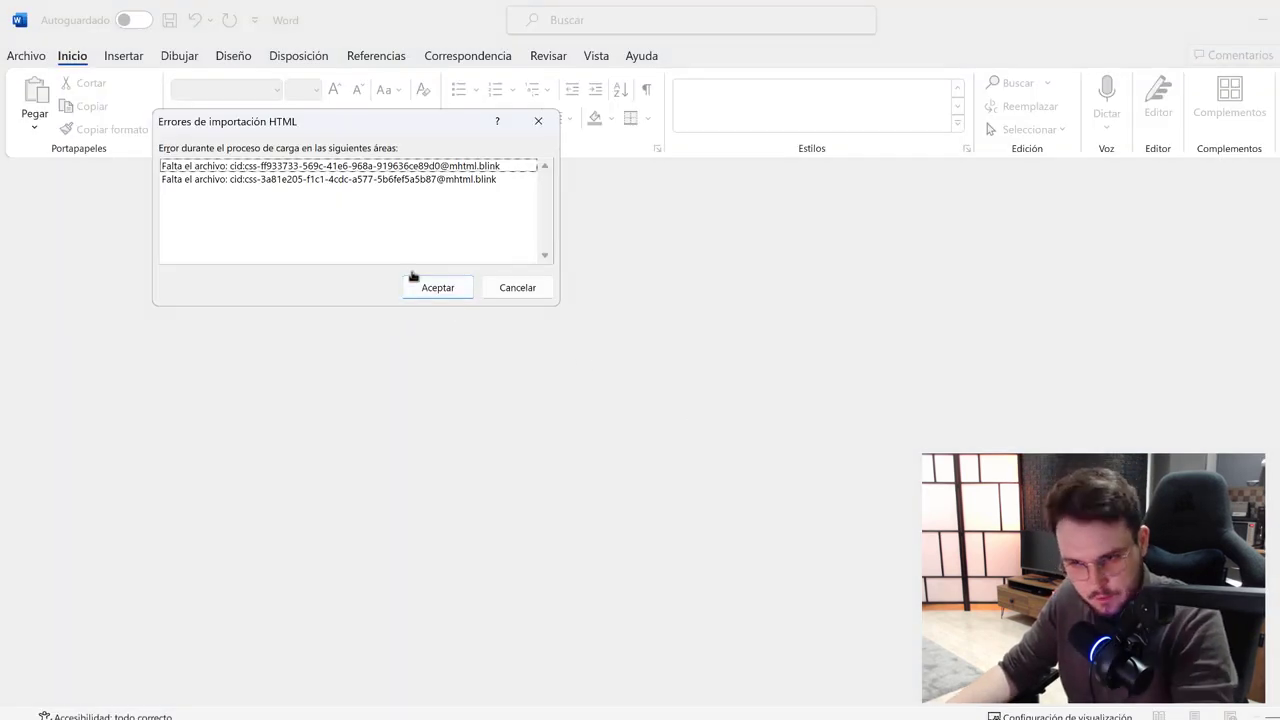
{"action": "left_click", "coordinate": [428, 287]}
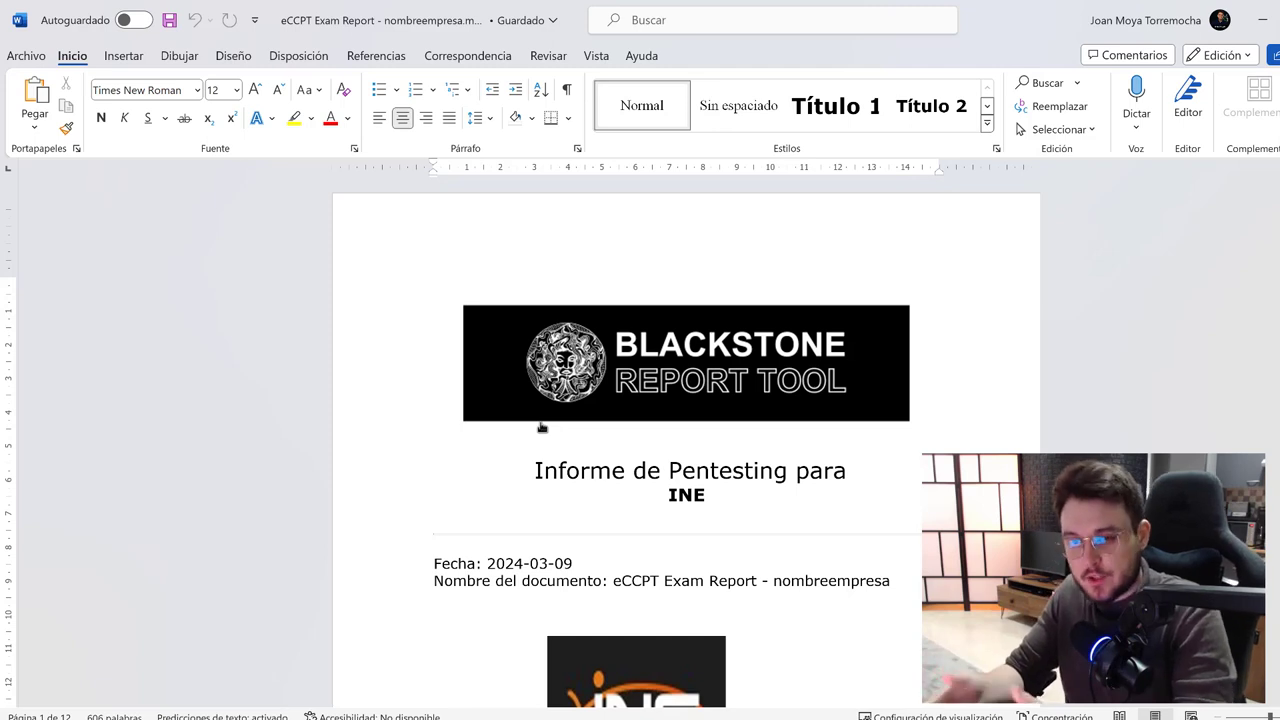
- Save a copy of the report in Escritorio as a Word document (*.docx) and accept the compatibility checker notice
{"action": "left_click", "coordinate": [30, 58]}
{"action": "left_click", "coordinate": [85, 340]}
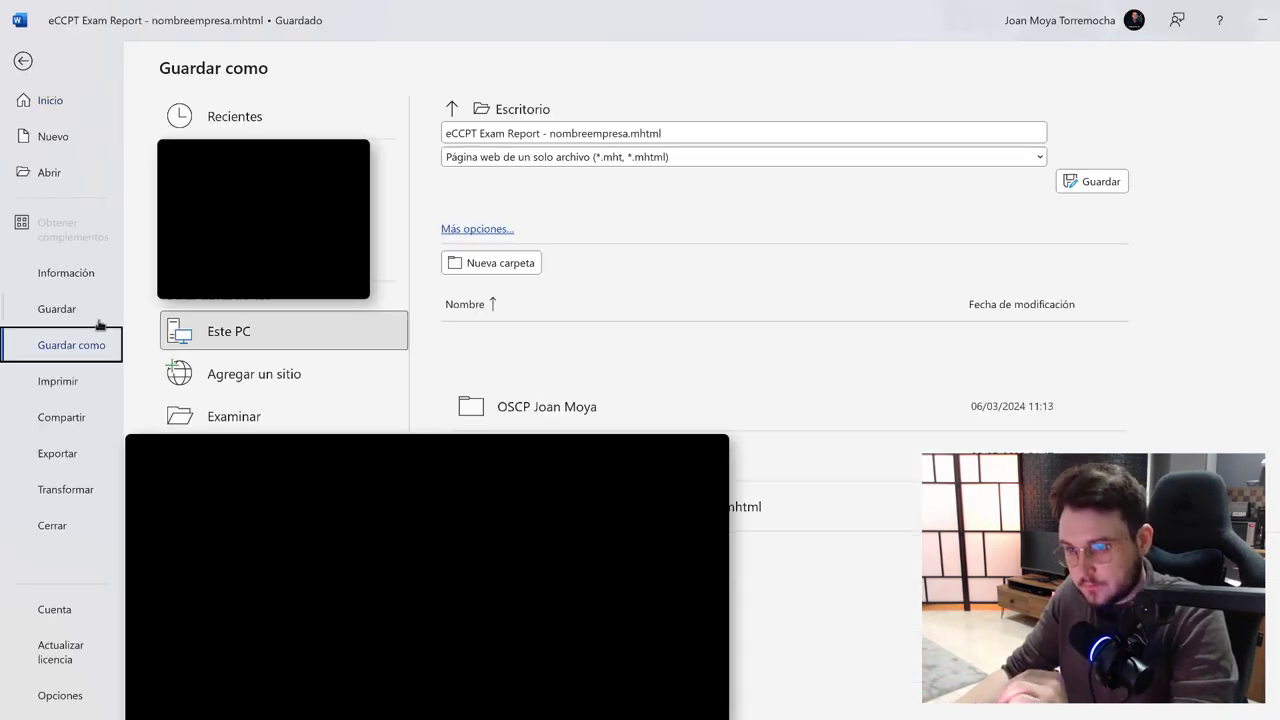
{"action": "left_click", "coordinate": [508, 159]}
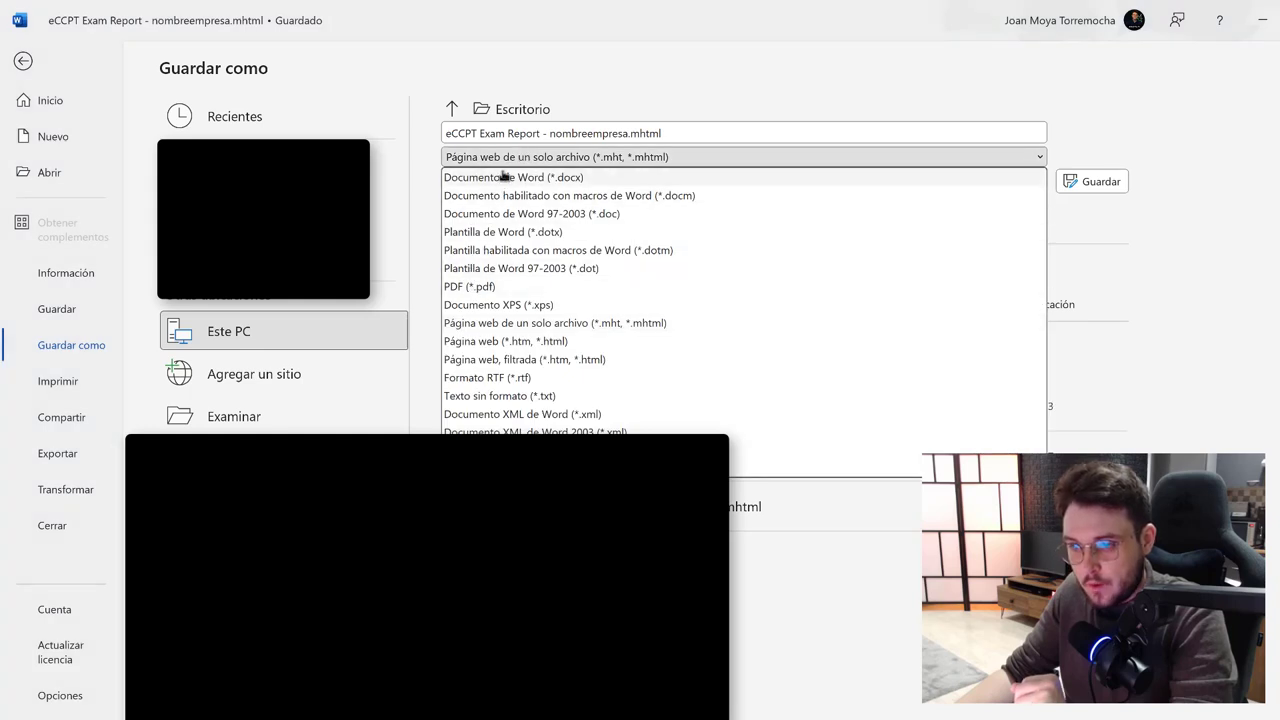
{"action": "left_click", "coordinate": [504, 178]}
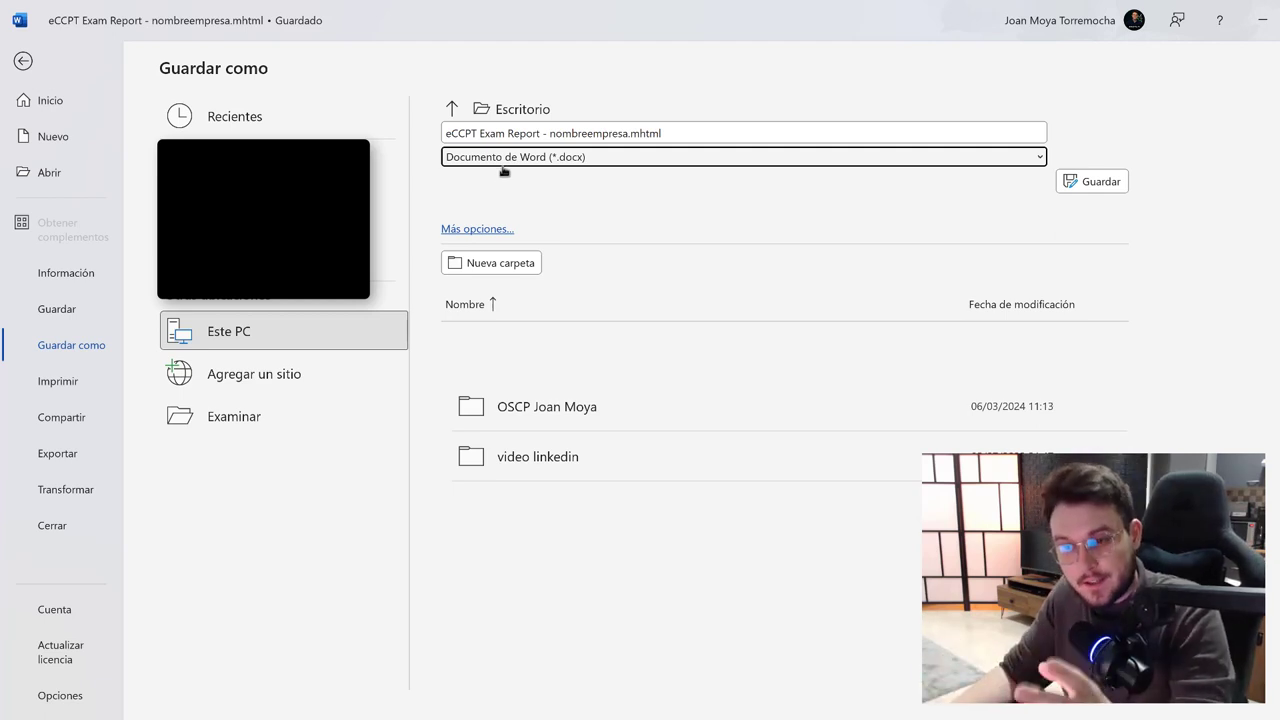
{"action": "left_click", "coordinate": [506, 162]}
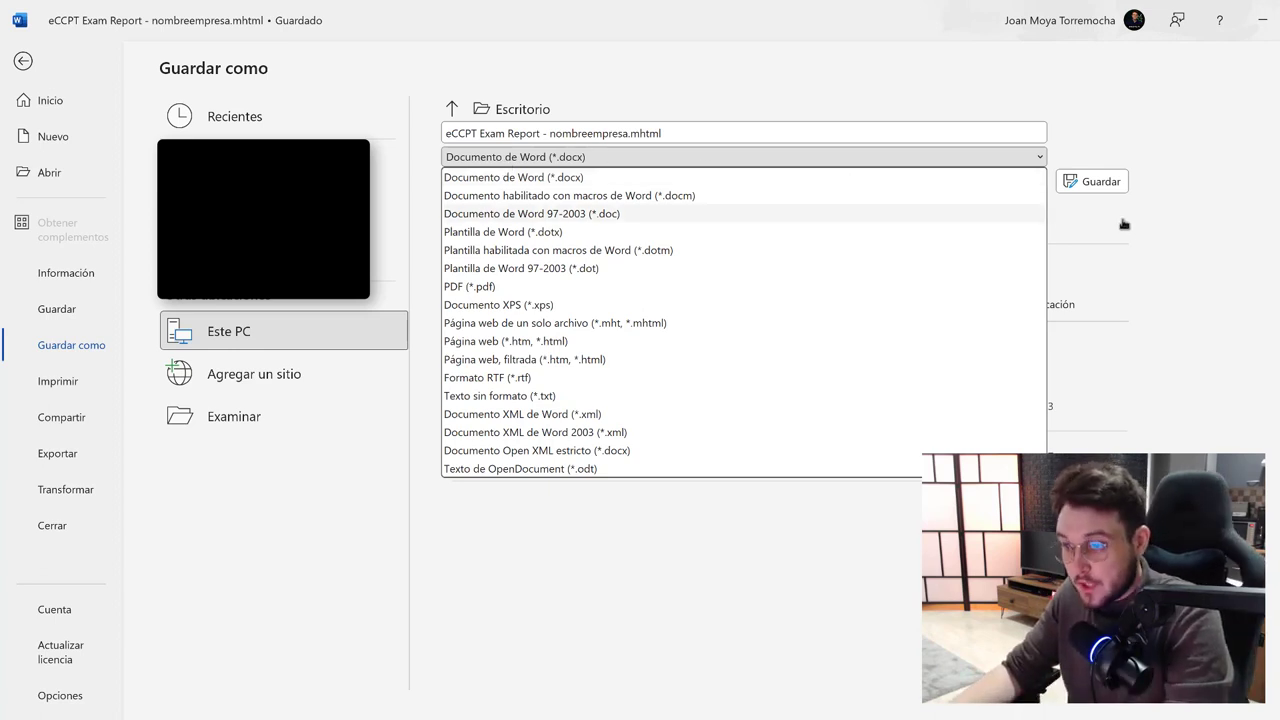
{"action": "left_click", "coordinate": [1096, 188]}
{"action": "left_click", "coordinate": [1095, 184]}
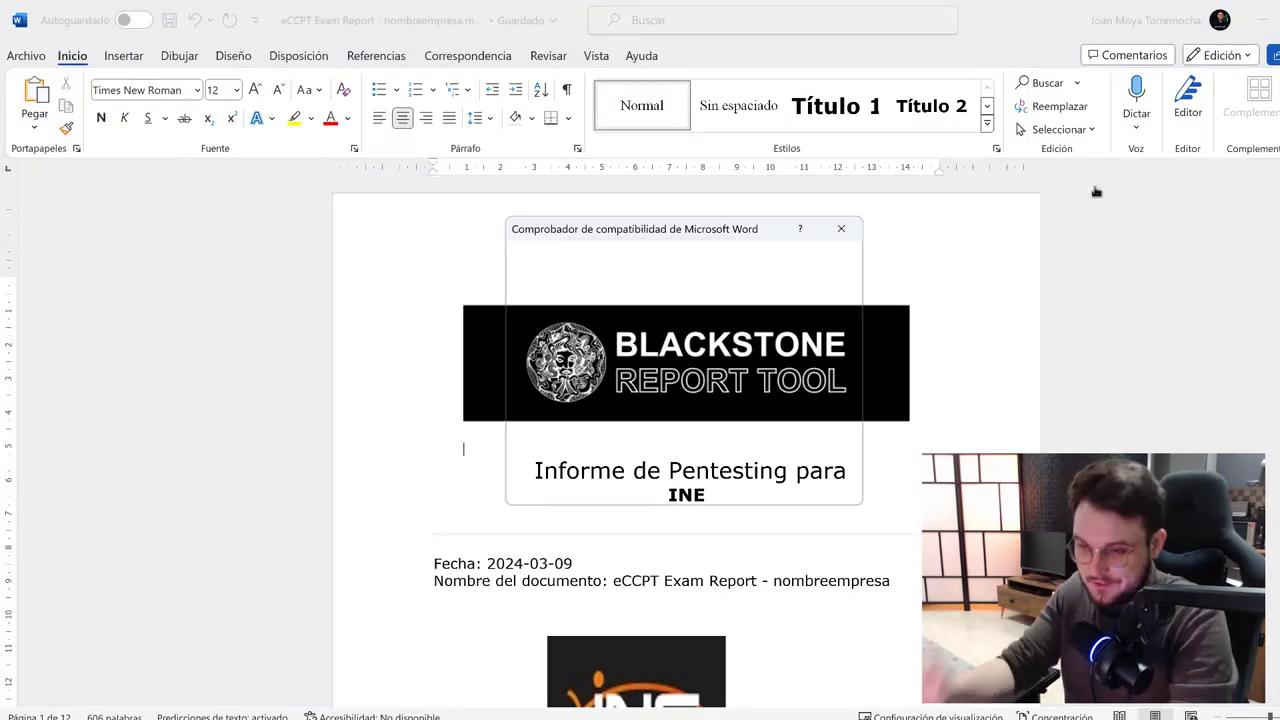
{"action": "left_click", "coordinate": [770, 487]}
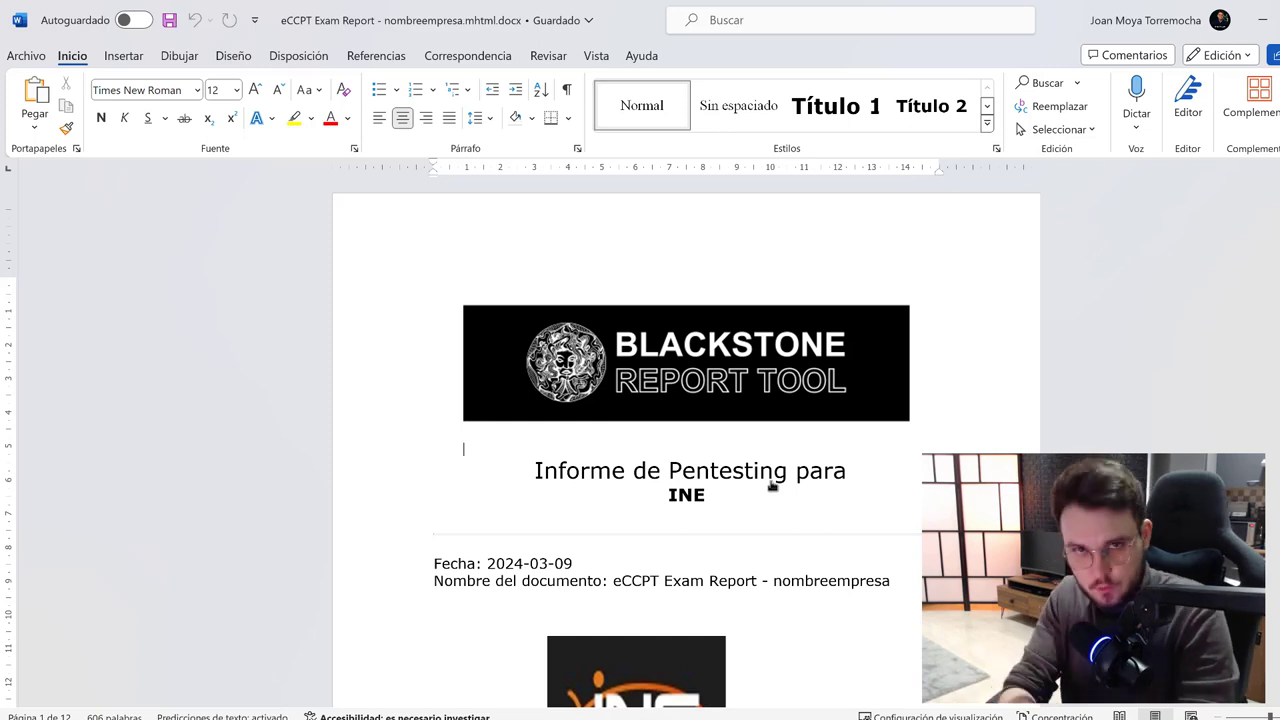
- Compare the INE Security logo on the Word cover page with the cover of the report in the browser
{"action": "scroll", "coordinate": [752, 462], "scroll_direction": "down", "scroll_amount": 3}
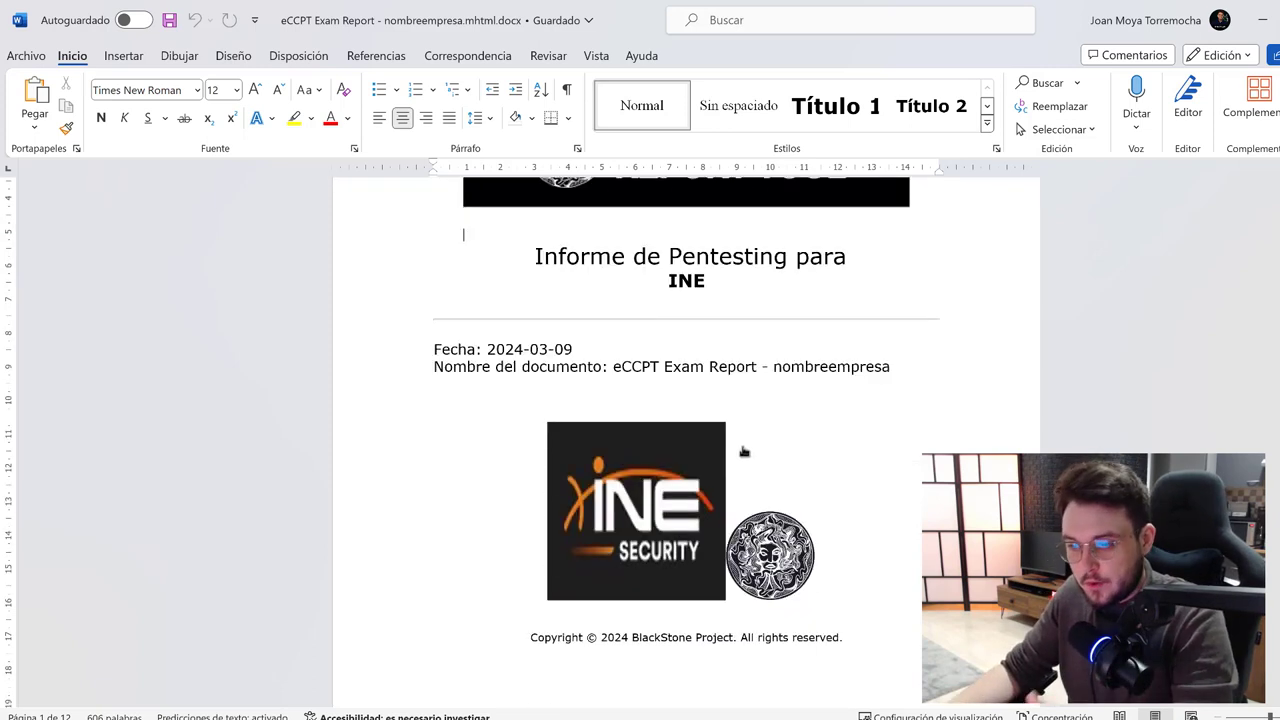
{"action": "left_click", "coordinate": [708, 521]}
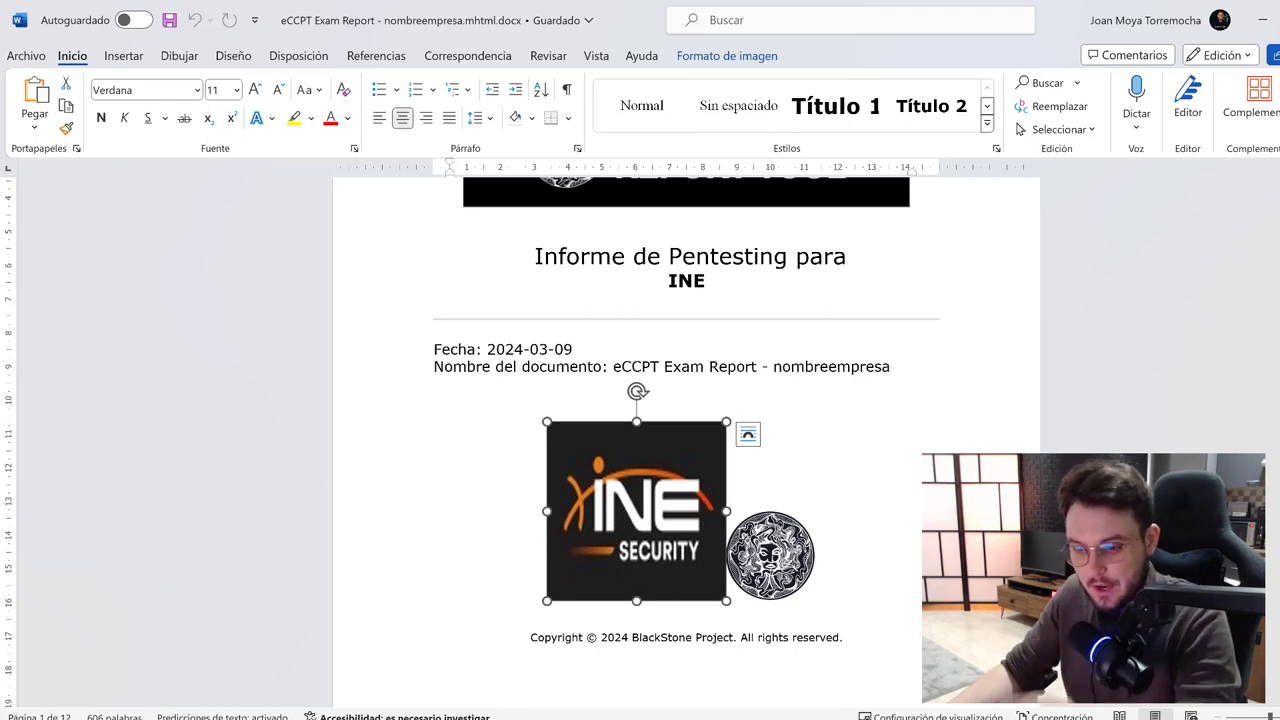
{"action": "mouse_move", "coordinate": [534, 700]}
{"action": "left_click", "coordinate": [479, 692]}
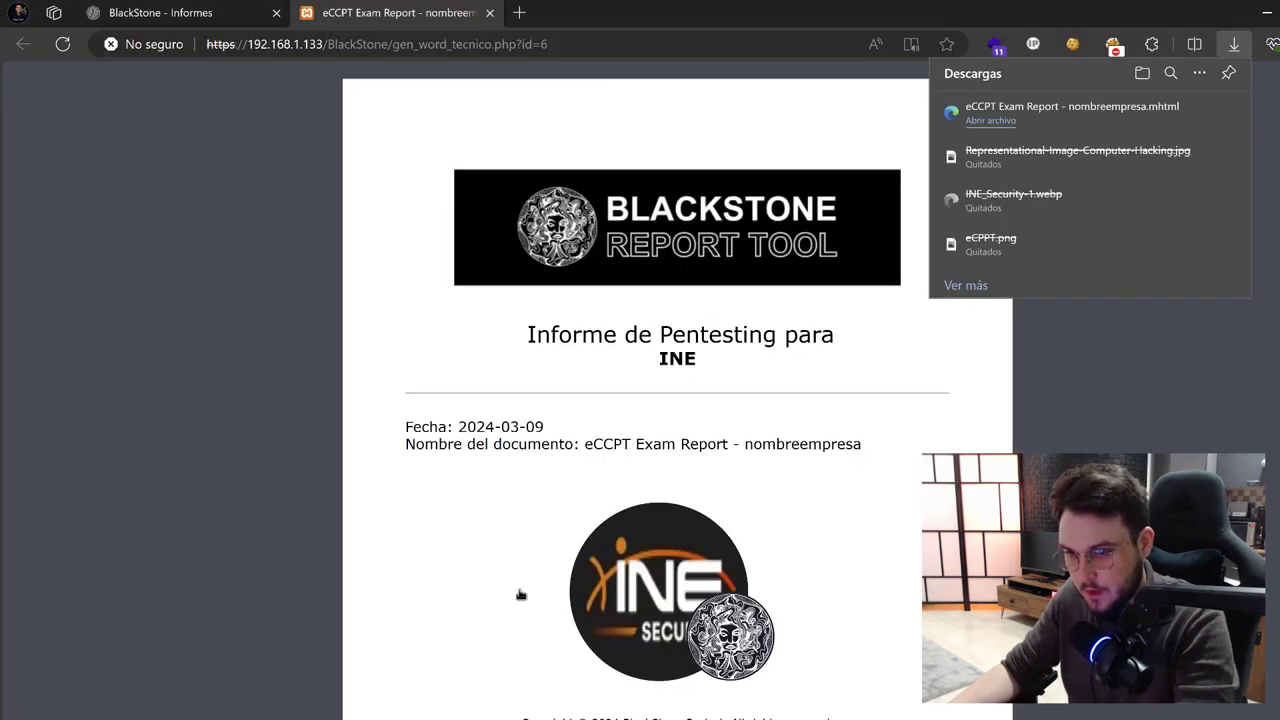
{"action": "scroll", "coordinate": [698, 513], "scroll_direction": "down", "scroll_amount": 2}
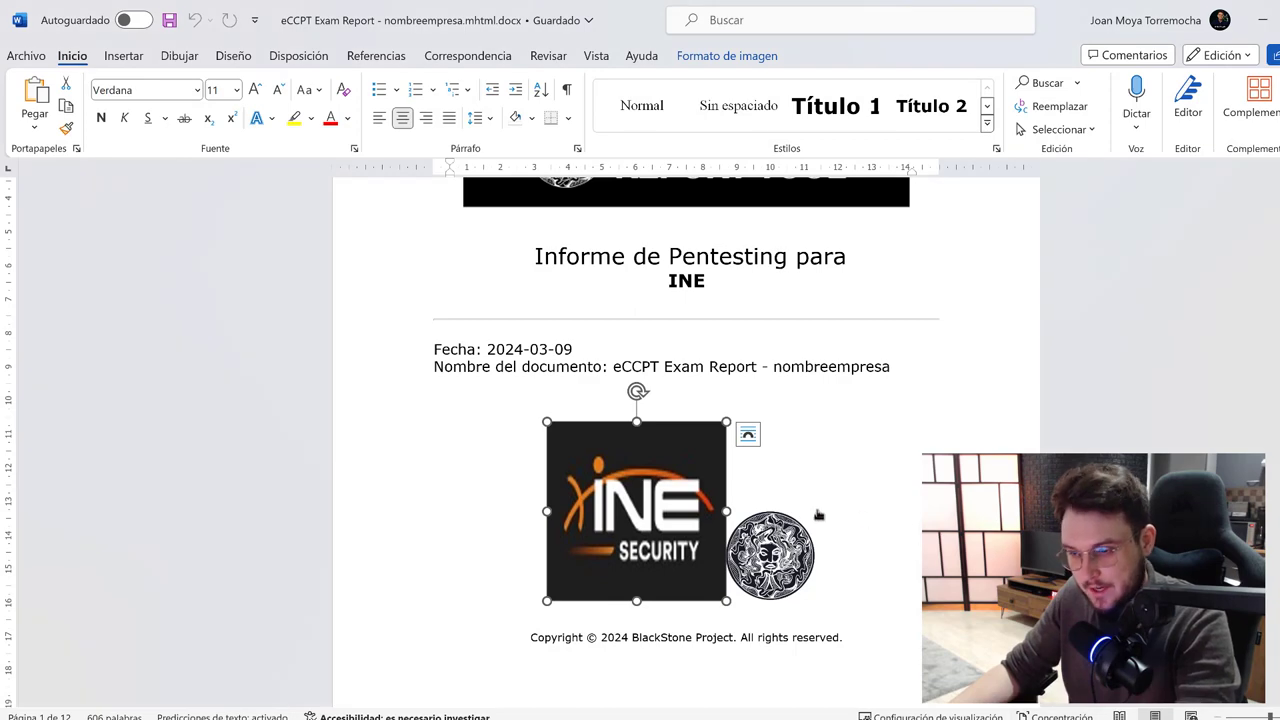
{"action": "left_click", "coordinate": [851, 517]}
- Review the Word report from the cover through the index placeholder and scope to the vulnerability table in section 2 RESUMEN EJECUTIVO
{"action": "scroll", "coordinate": [852, 517], "scroll_direction": "down", "scroll_amount": 10}
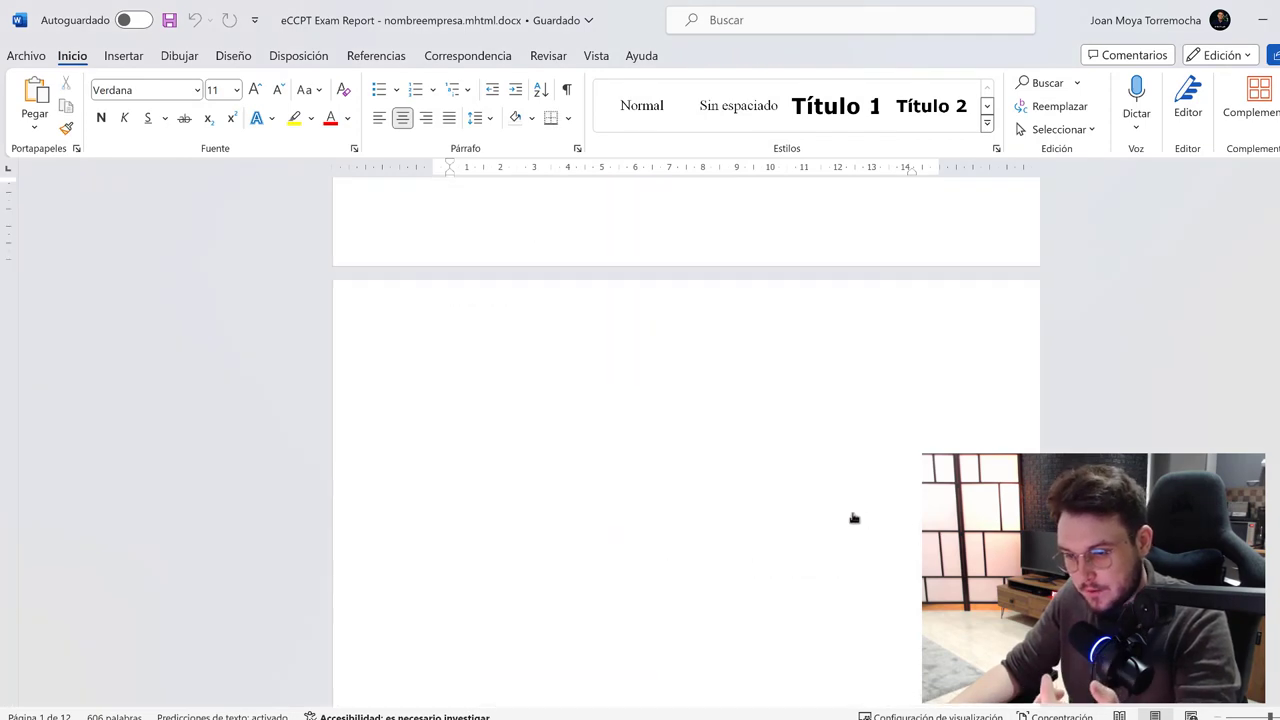
{"action": "scroll", "coordinate": [853, 517], "scroll_direction": "down", "scroll_amount": 10}
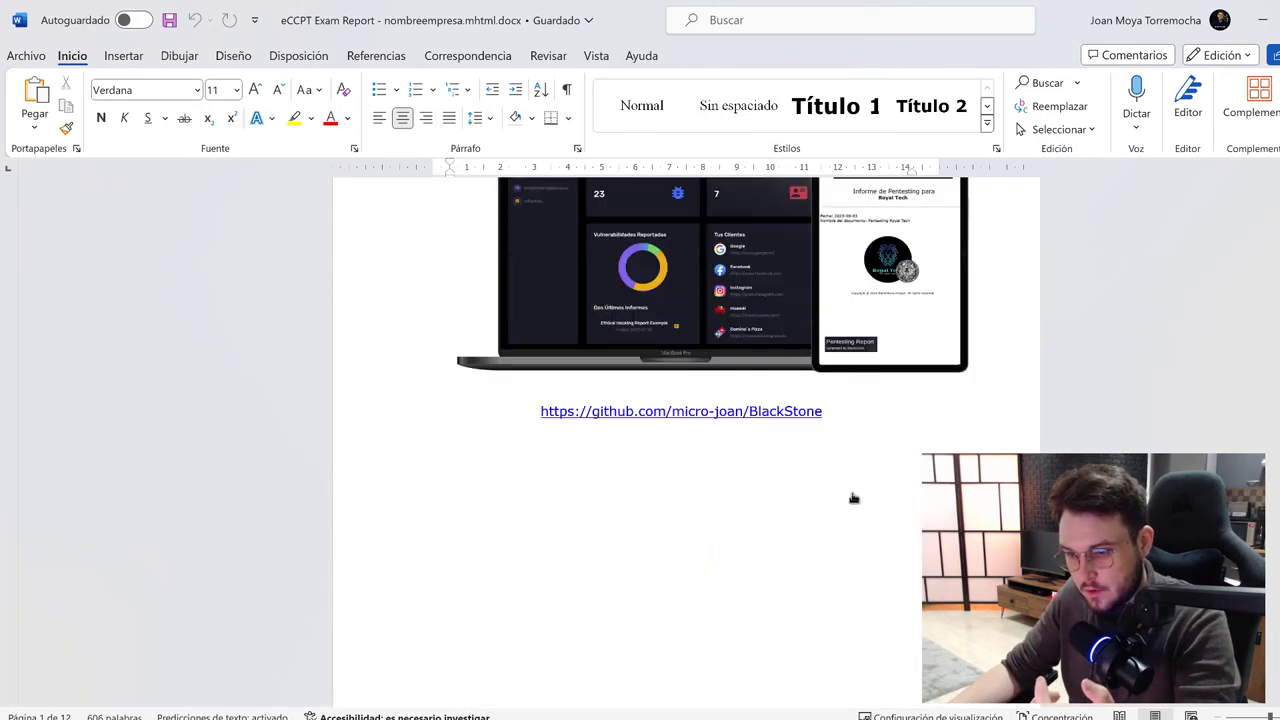
{"action": "scroll", "coordinate": [853, 497], "scroll_direction": "down", "scroll_amount": 20}
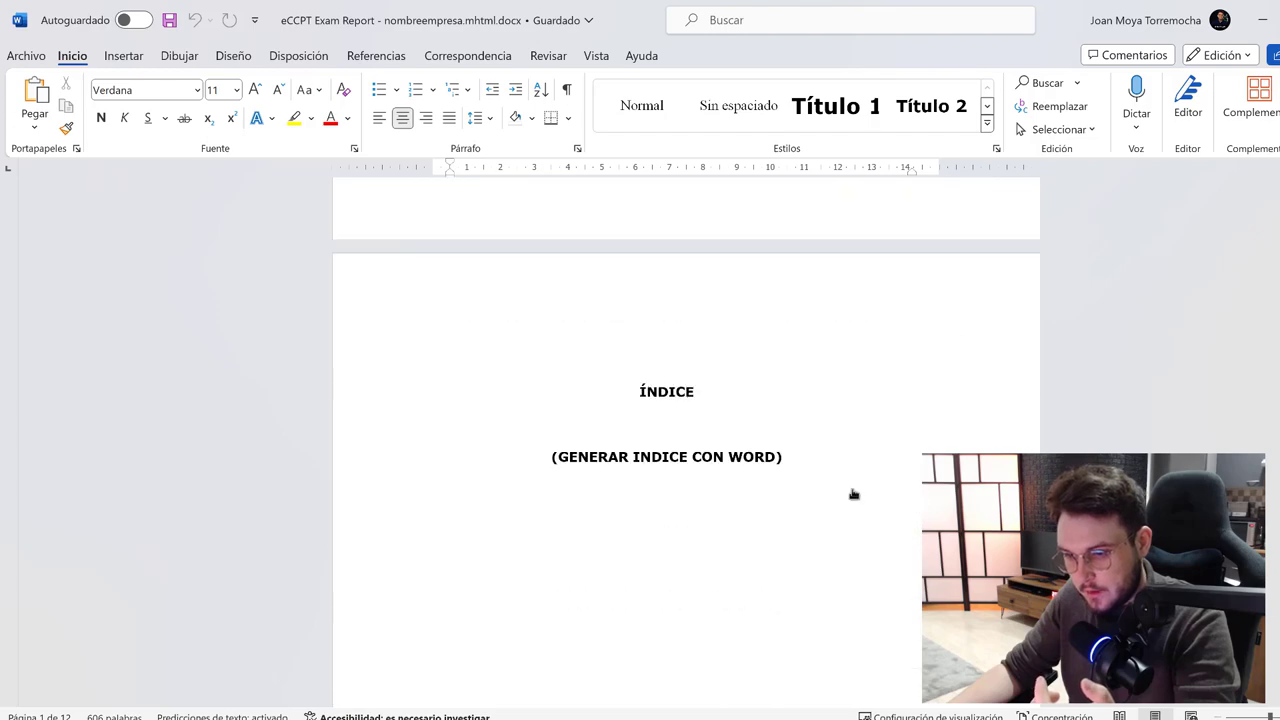
{"action": "scroll", "coordinate": [853, 493], "scroll_direction": "down", "scroll_amount": 15}
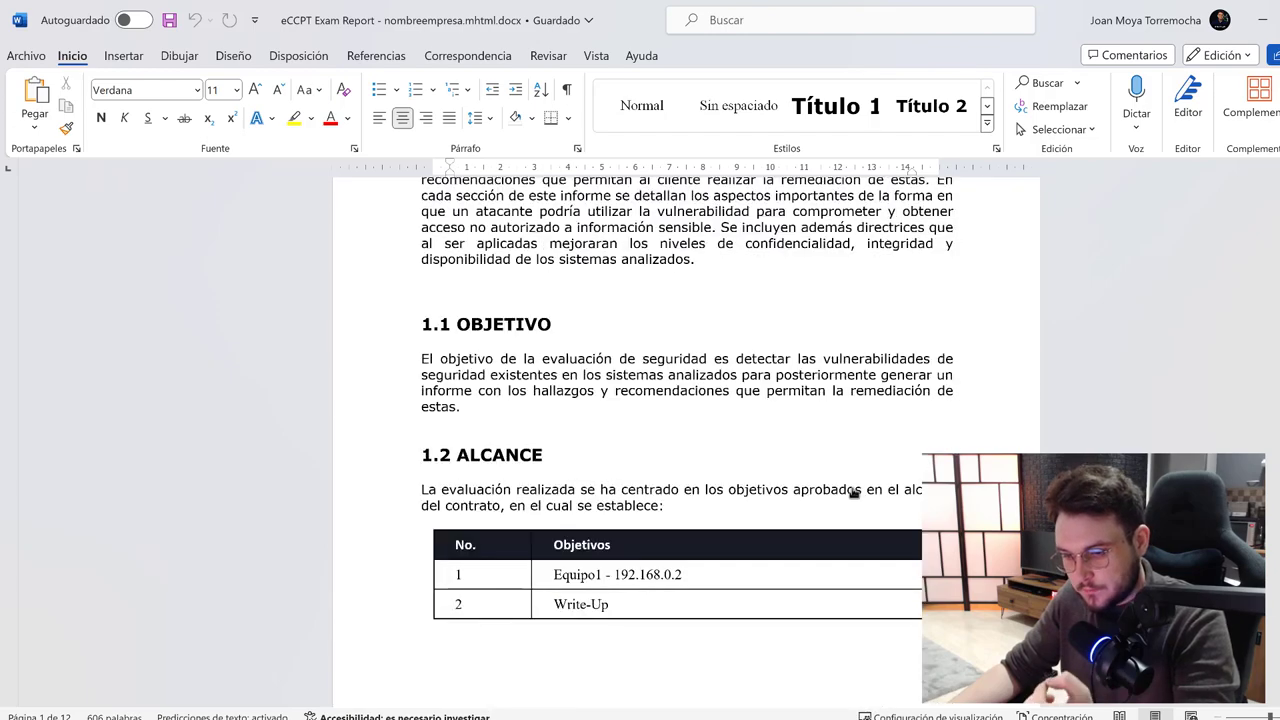
{"action": "scroll", "coordinate": [853, 492], "scroll_direction": "down", "scroll_amount": 8}
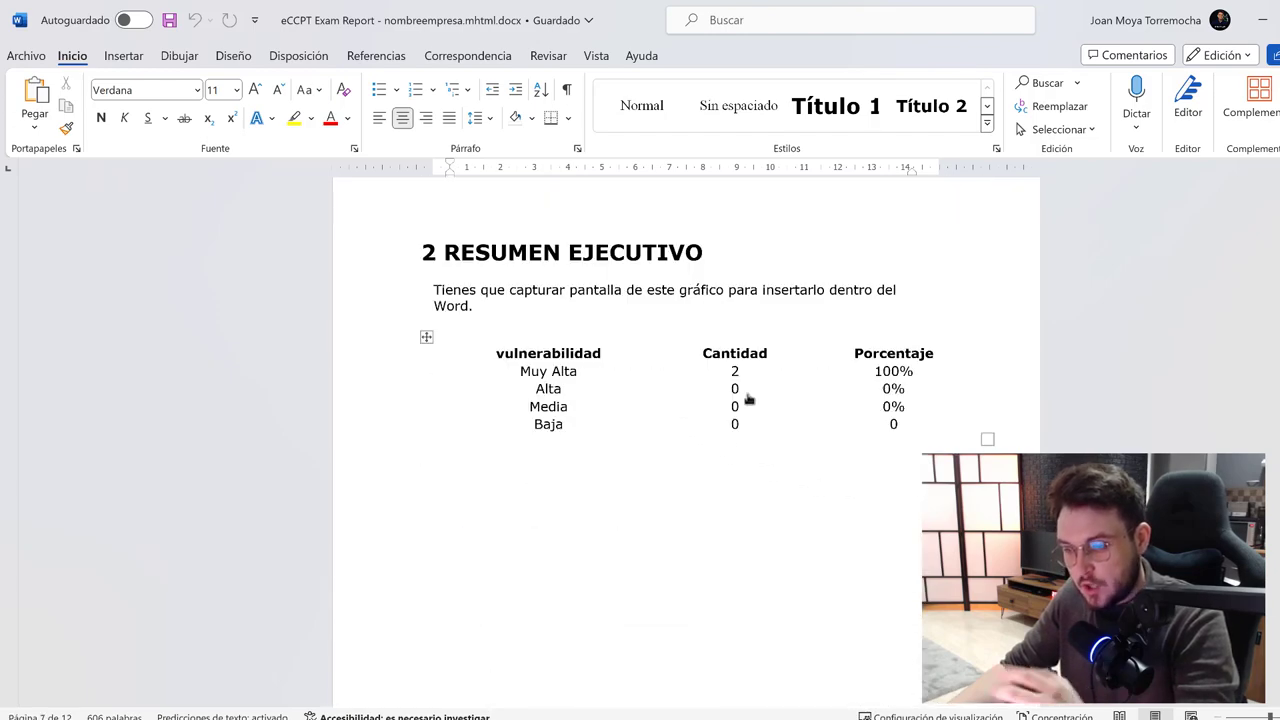
{"action": "left_click_drag", "start_coordinate": [507, 352], "coordinate": [855, 443]}
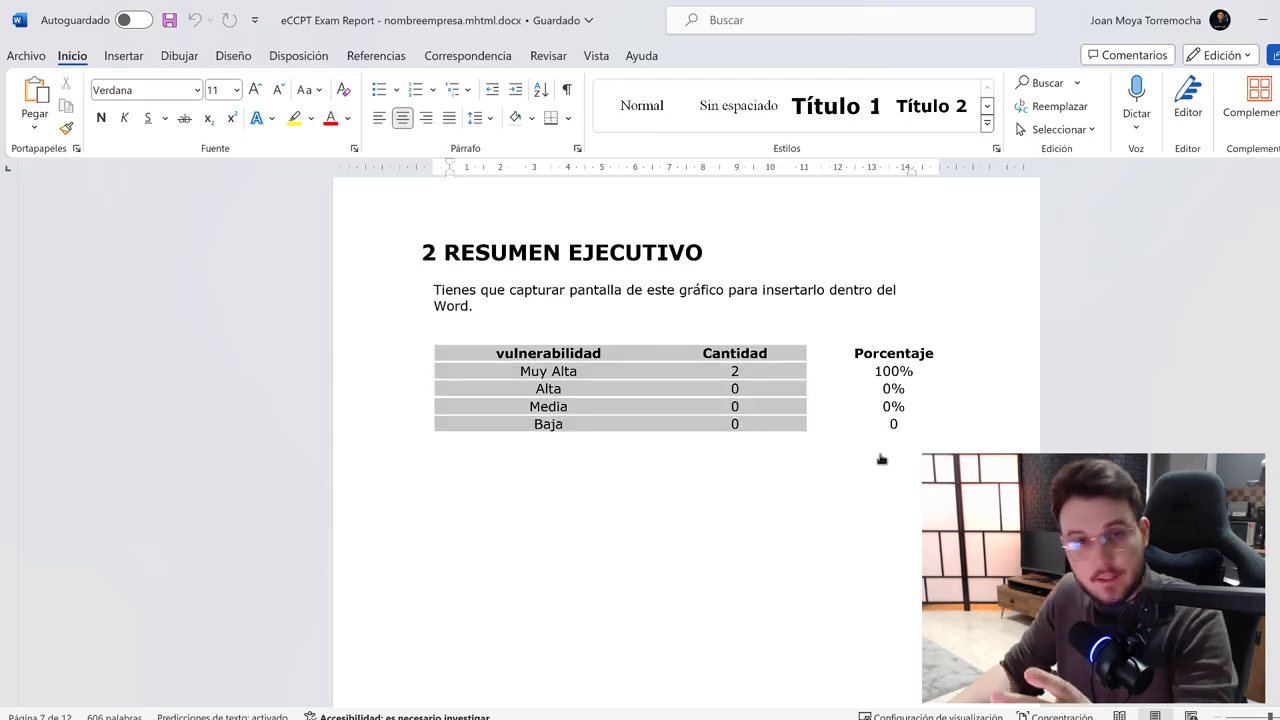
{"action": "left_click", "coordinate": [855, 509]}
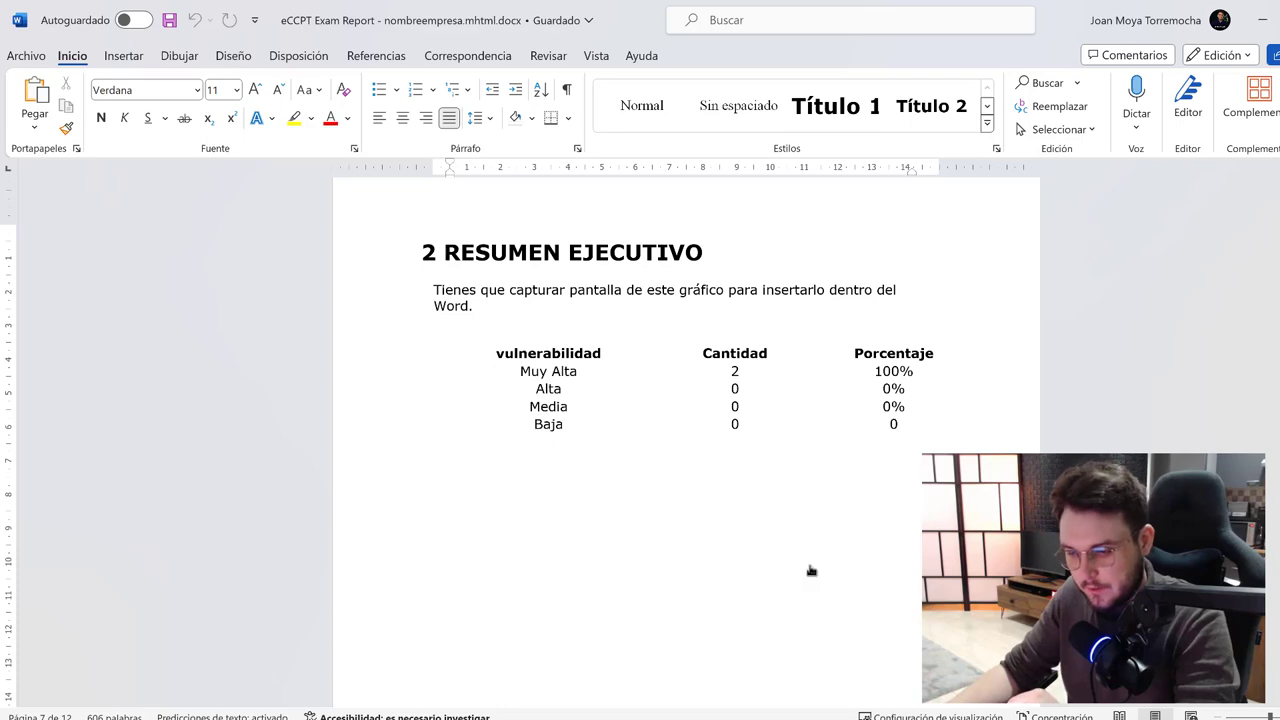
- Switch back to the report in the browser and examine the section 2 chart and the note about capturing it for Word
{"action": "left_click", "coordinate": [519, 716]}
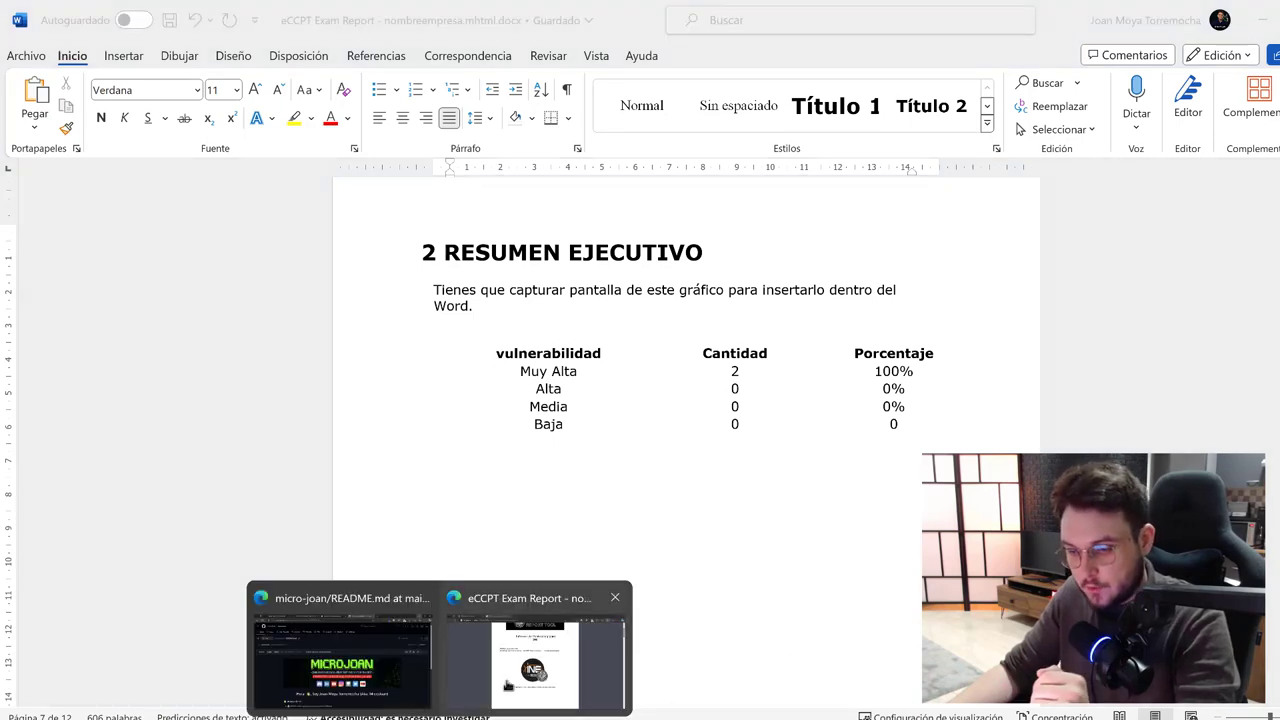
{"action": "left_click", "coordinate": [535, 655]}
{"action": "left_click", "coordinate": [500, 103]}
{"action": "scroll", "coordinate": [500, 103], "scroll_direction": "down", "scroll_amount": 12}
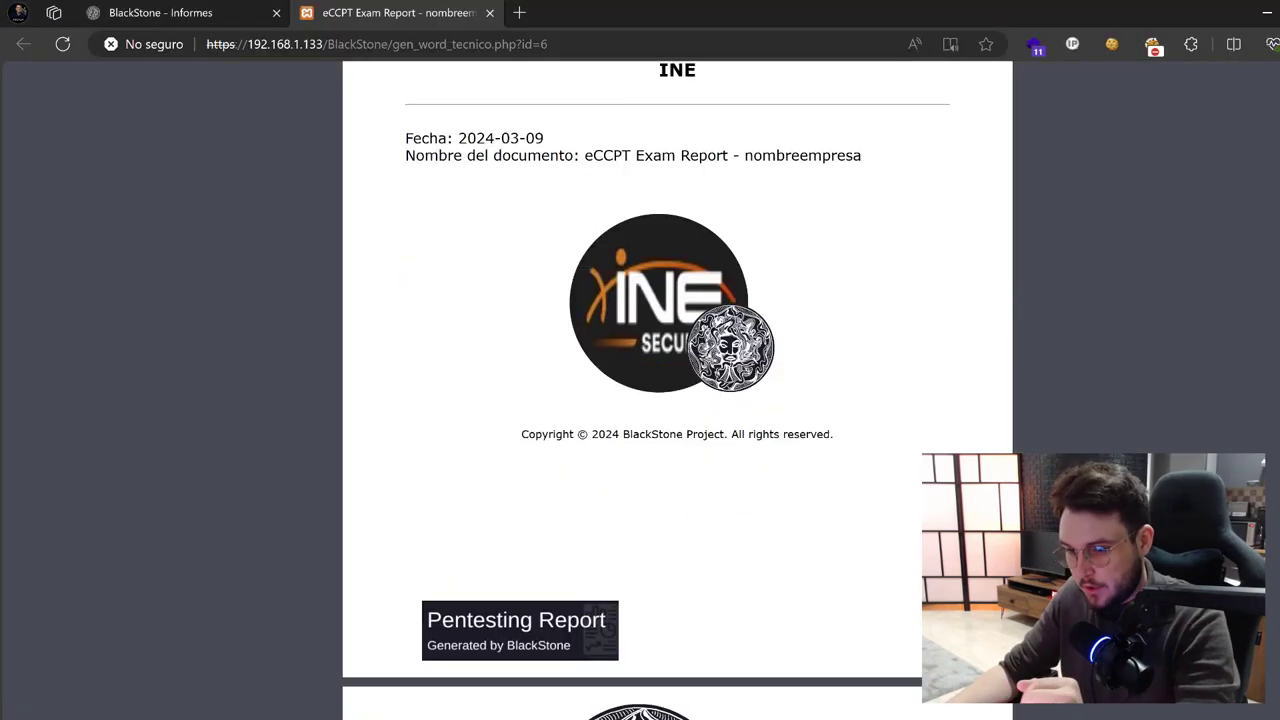
{"action": "scroll", "coordinate": [677, 390], "scroll_direction": "down", "scroll_amount": 20}
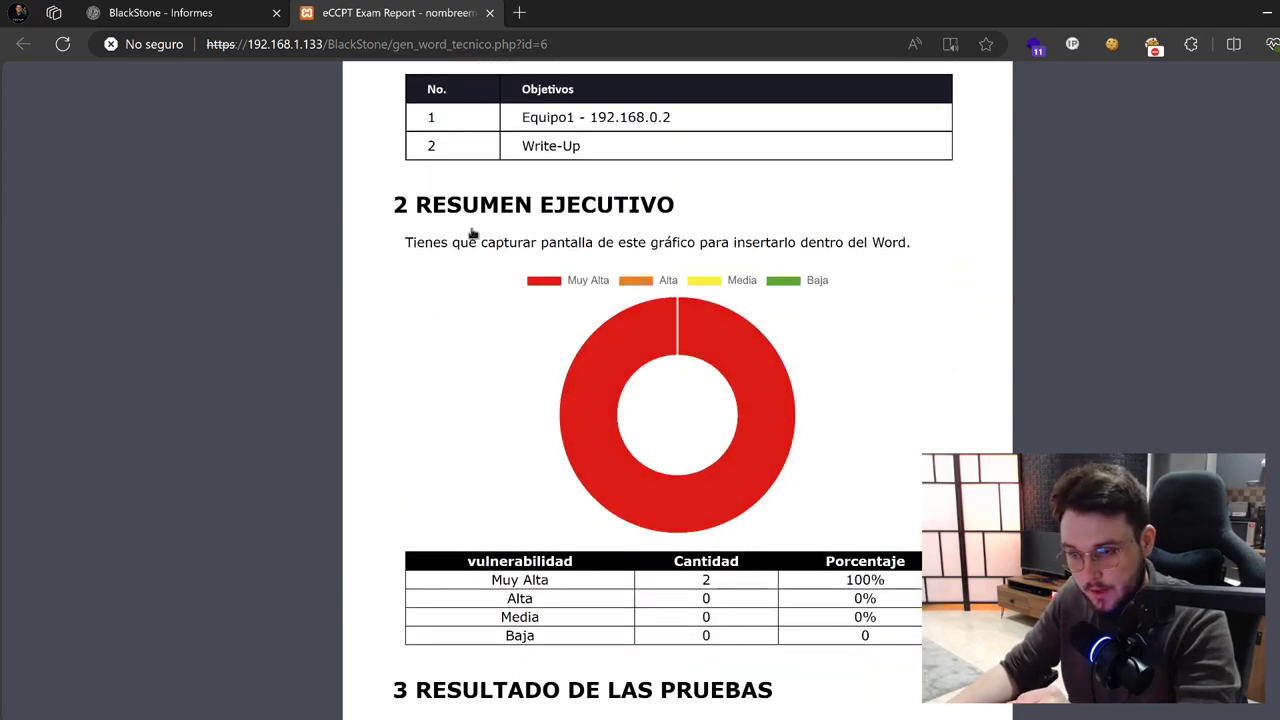
{"action": "left_click_drag", "start_coordinate": [458, 245], "coordinate": [720, 246]}
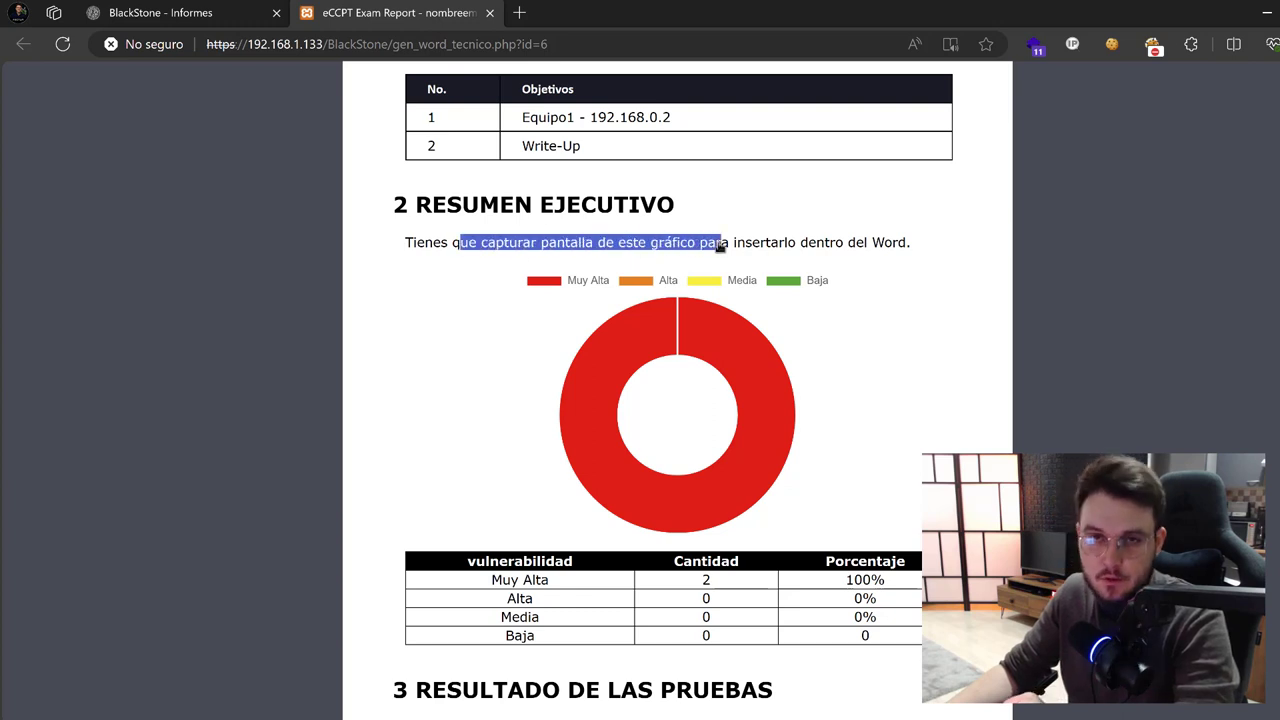